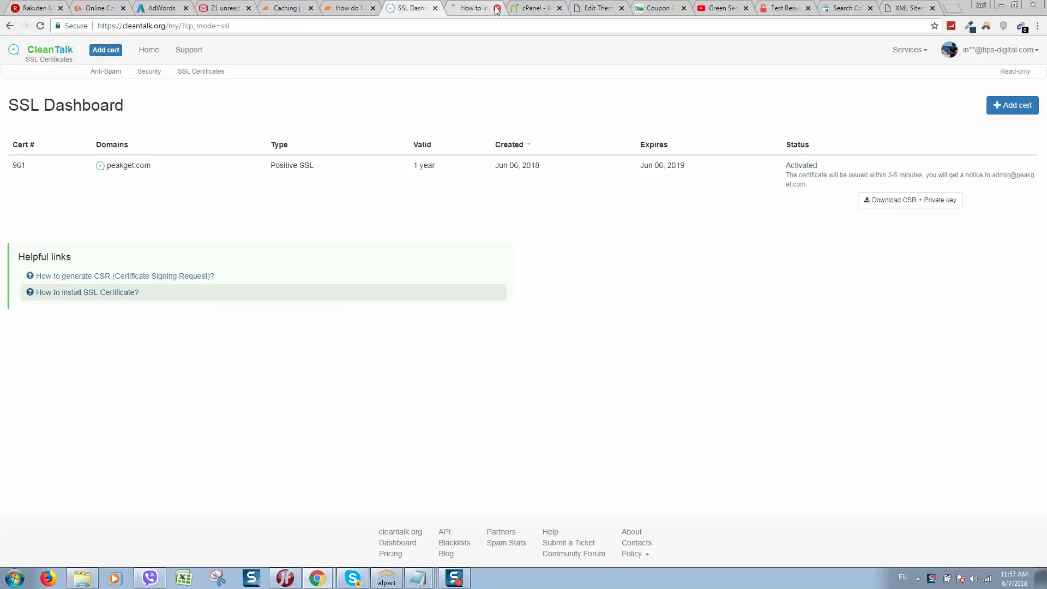
Step: Close the 'How to install' tab, keeping the peakget.com SSL Dashboard open, and check the account menu
left_click(497, 7)
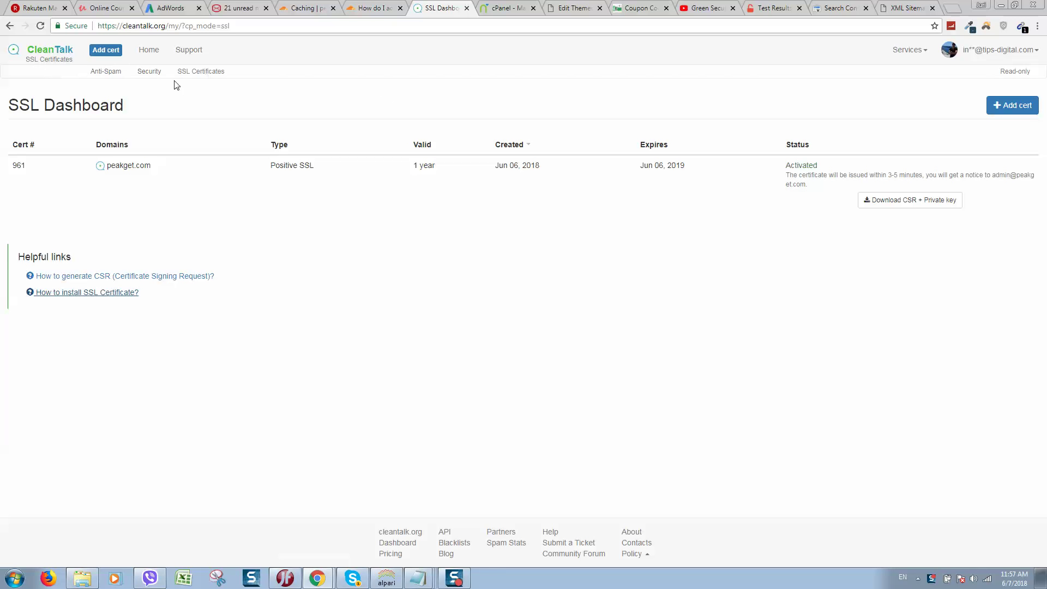
left_click(128, 26)
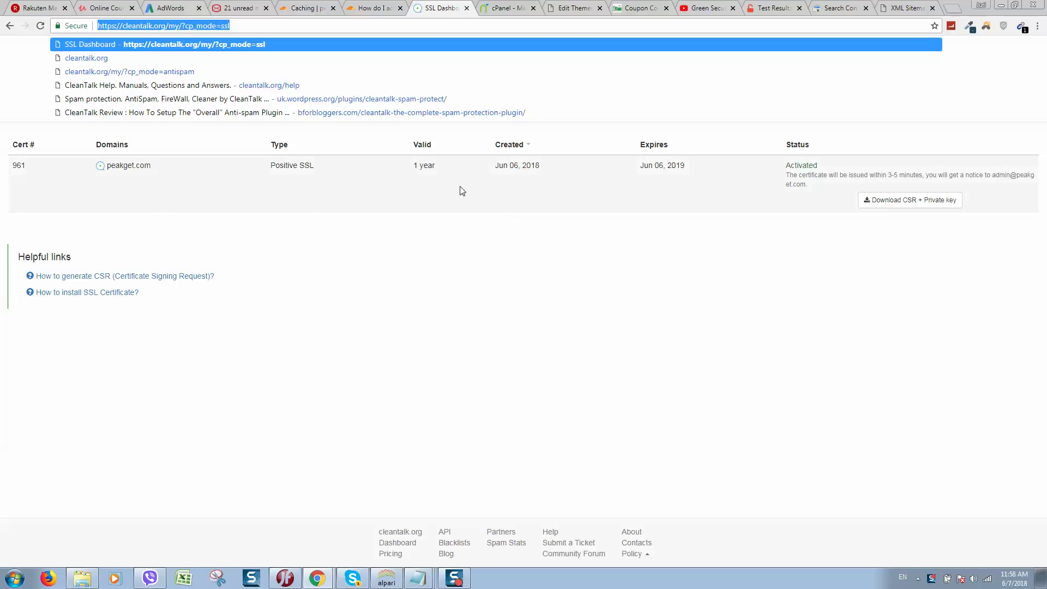
left_click(509, 231)
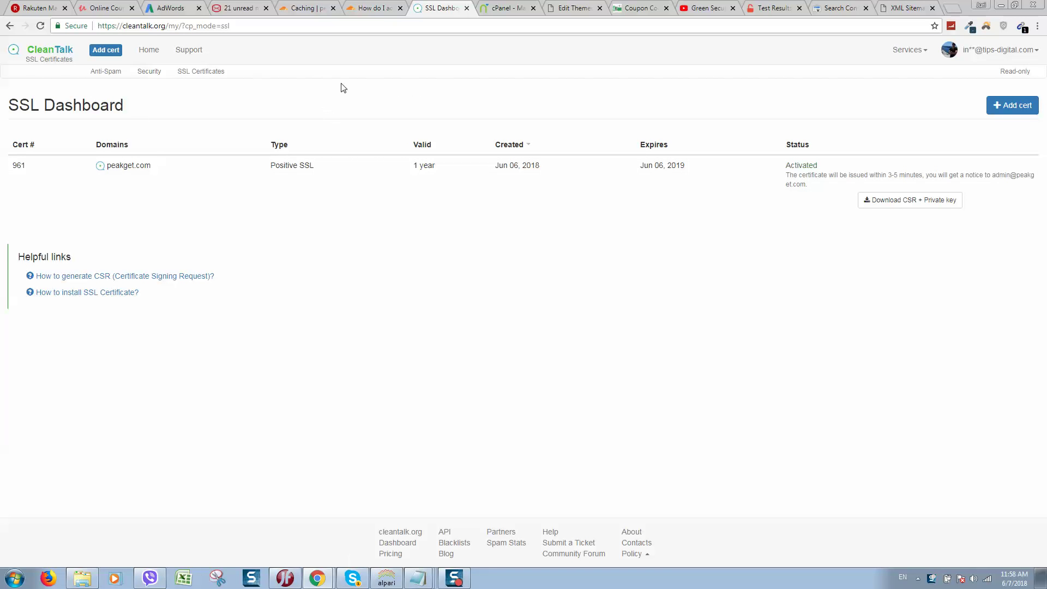
left_click(1035, 50)
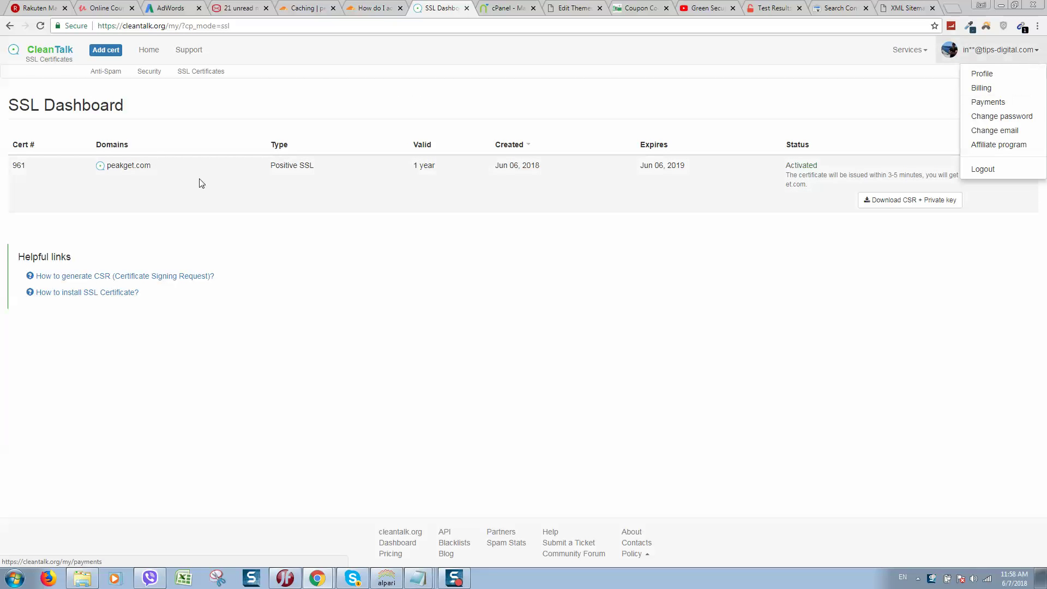
Step: Start a new certificate request with peakget.com as common name and organization, autofilling Riga
left_click(96, 49)
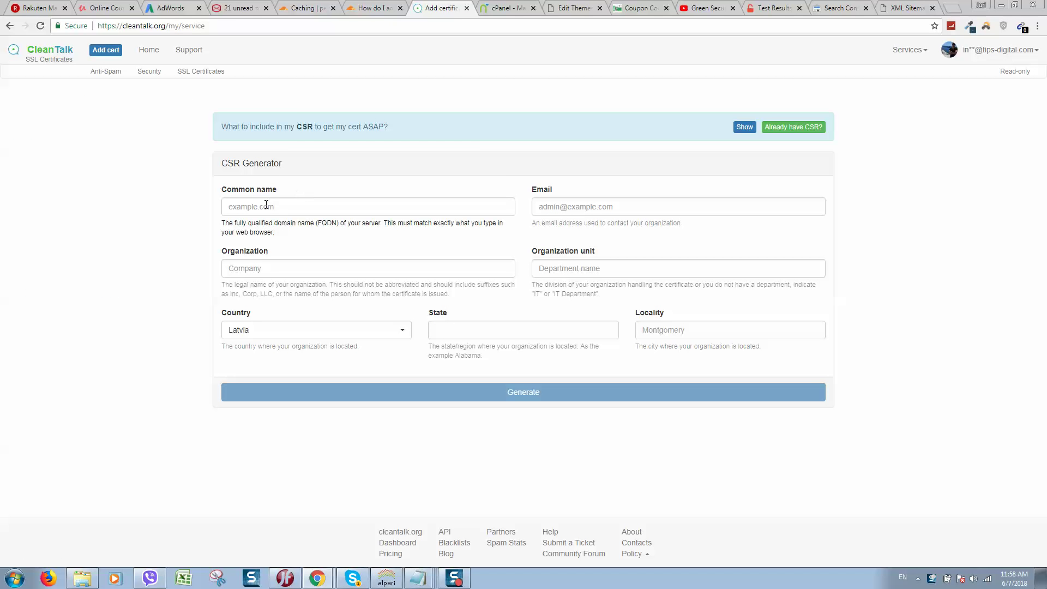
left_click(291, 209)
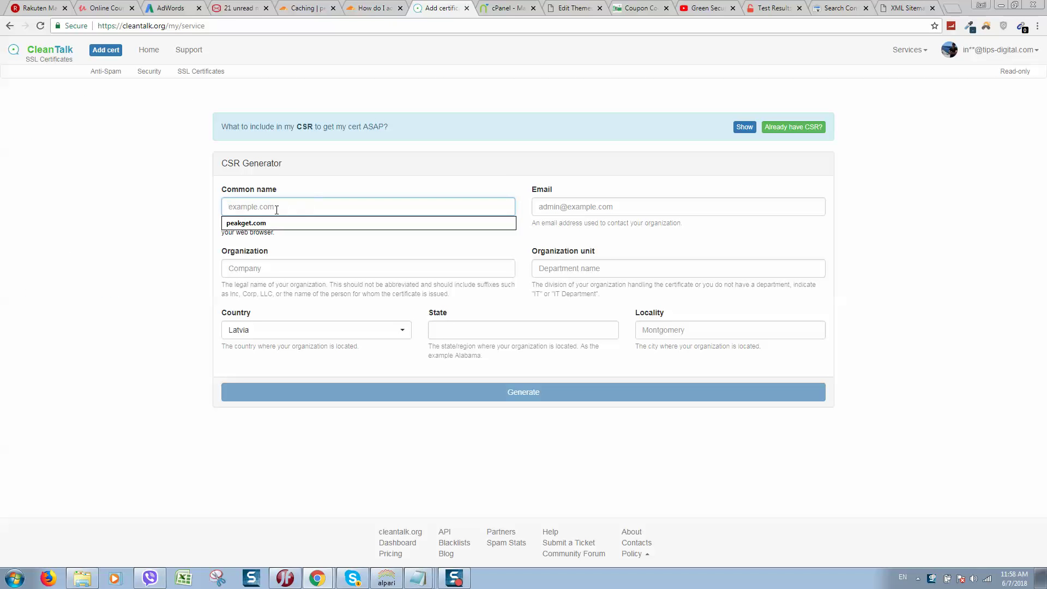
left_click(276, 224)
left_click(275, 279)
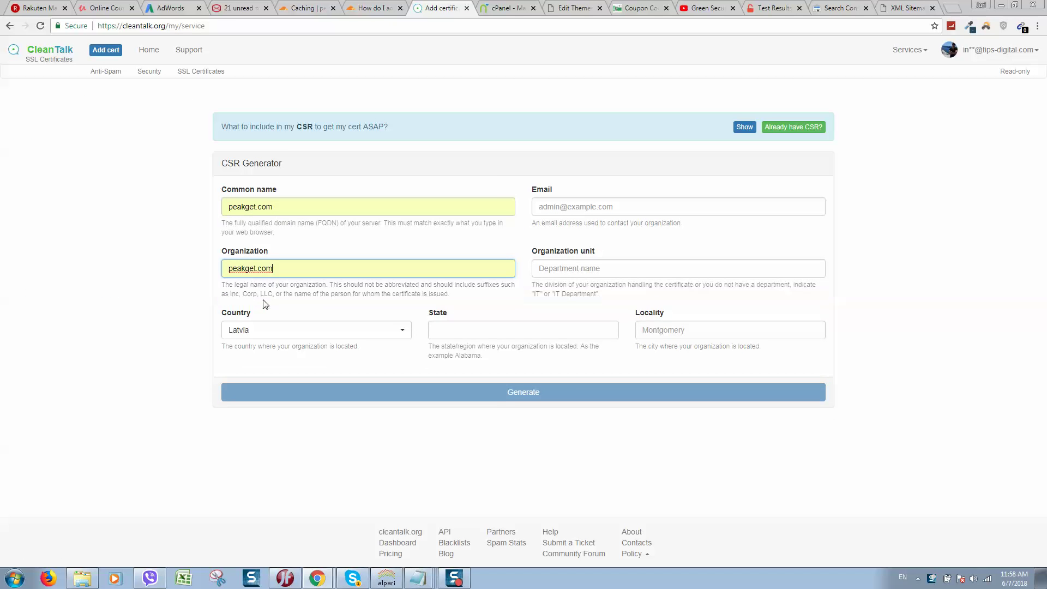
left_click(477, 327)
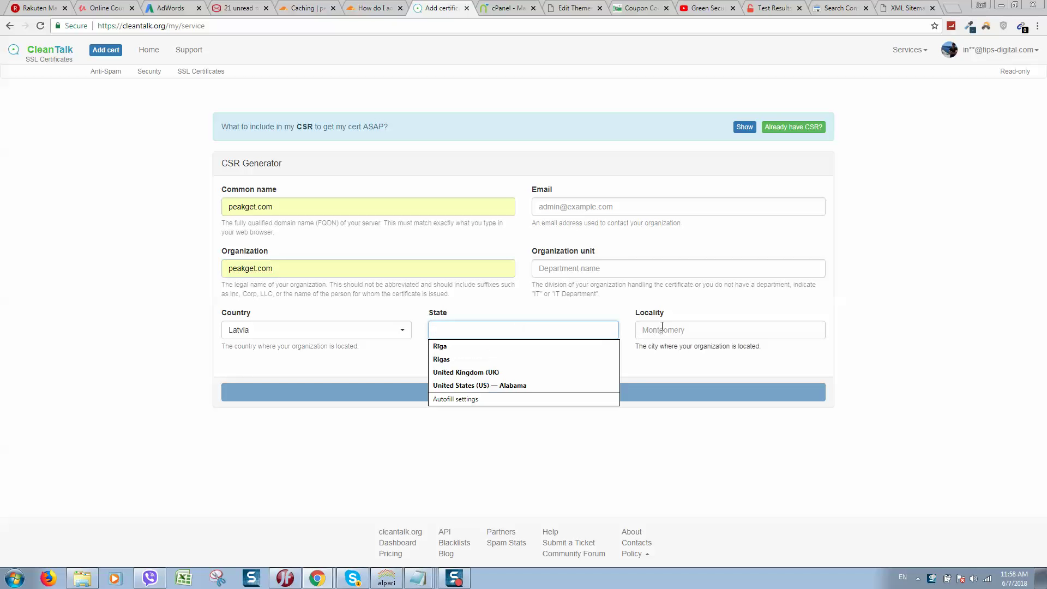
left_click(698, 327)
left_click(656, 343)
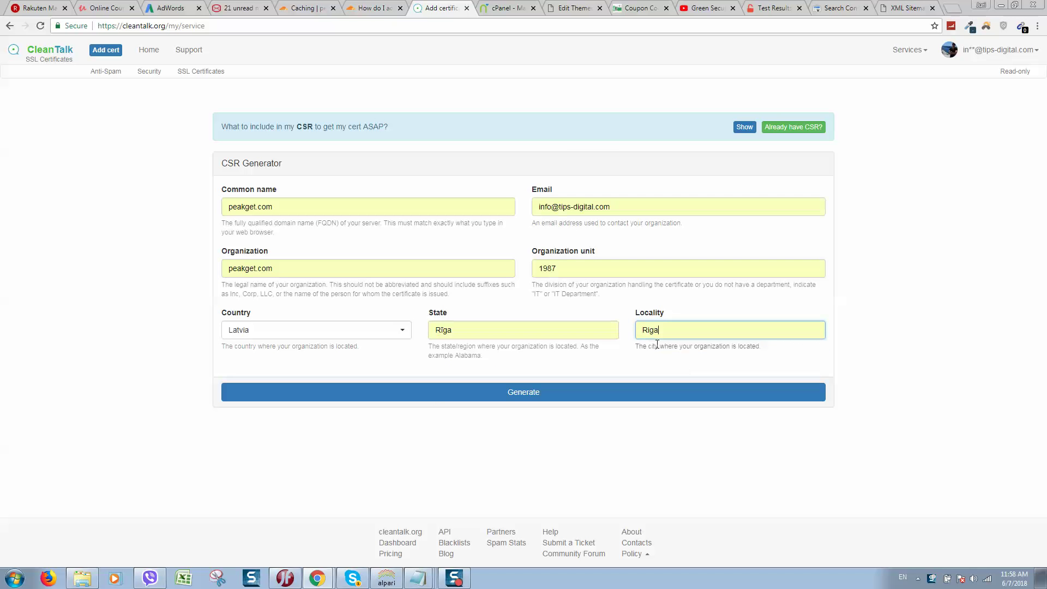
Step: Replace the organization unit with 'IT Department' and confirm the contact email
left_click(577, 269)
key("BackSpace")
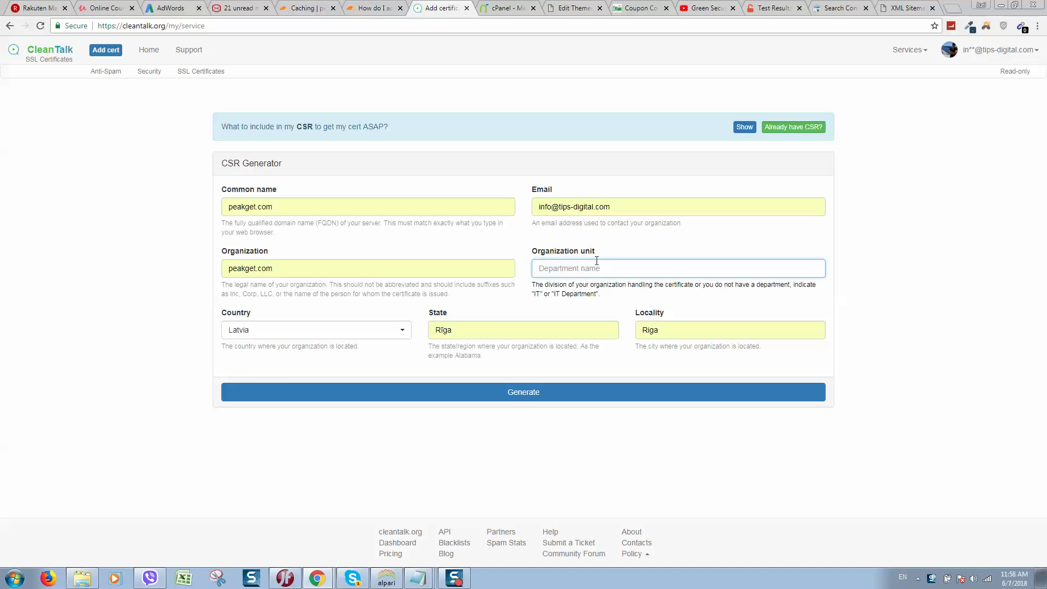
type("IT")
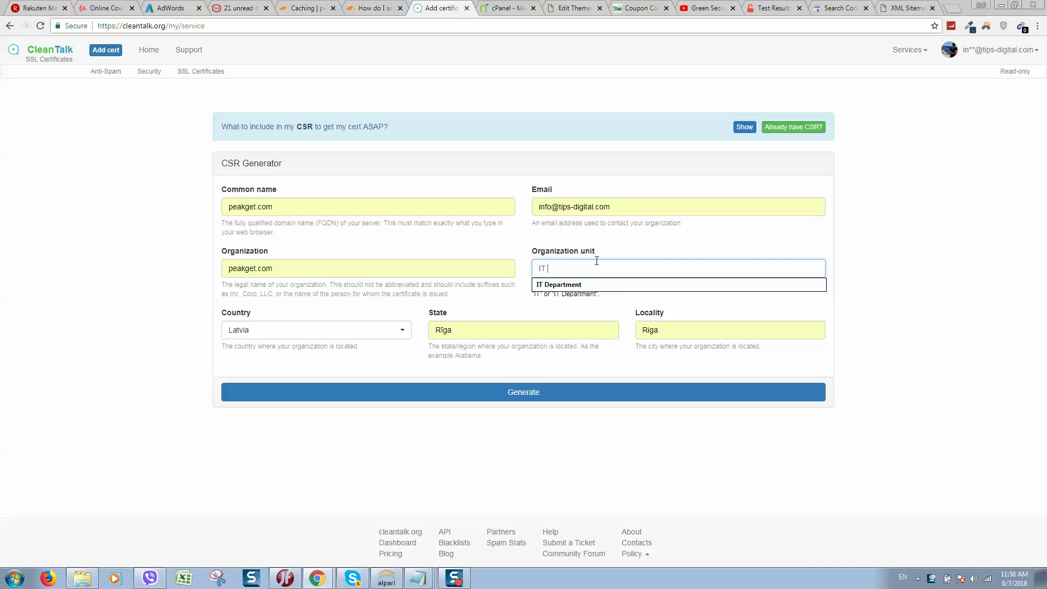
key("Down")
key("Tab")
left_click(907, 234)
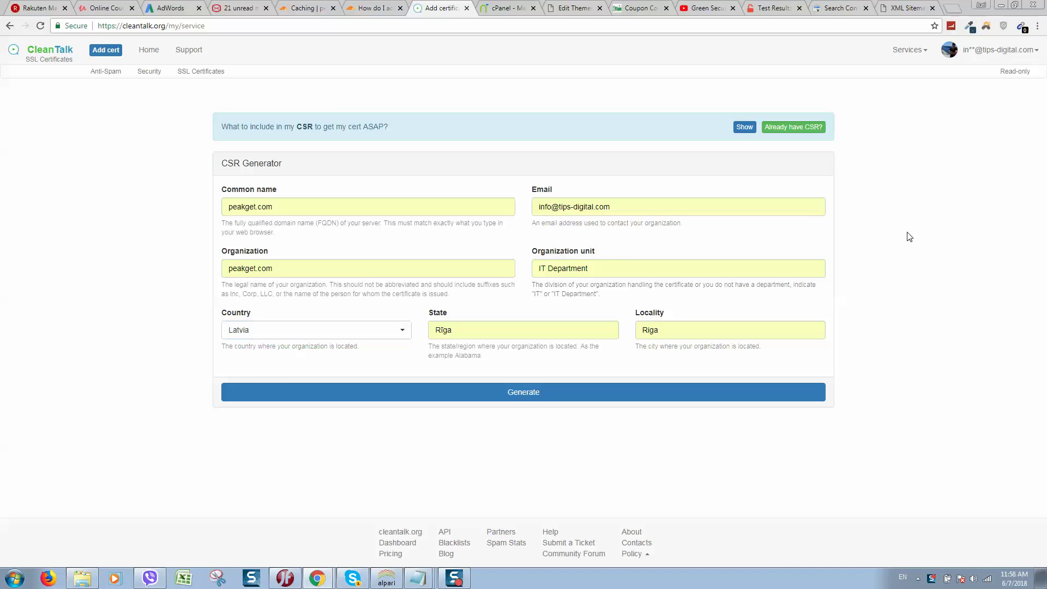
left_click(653, 215)
left_click(982, 196)
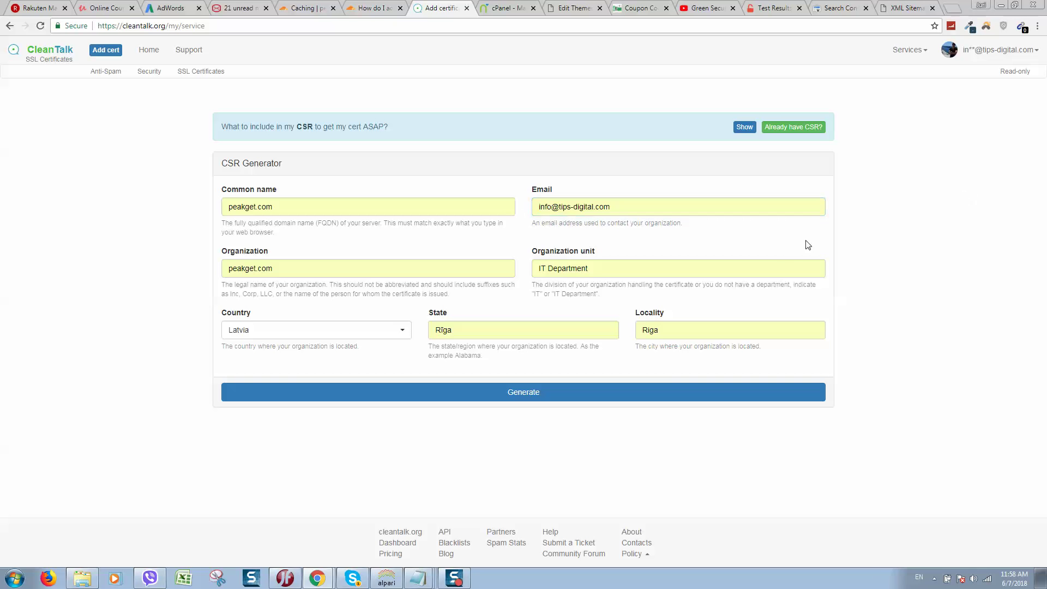
Step: Generate the peakget.com CSR, close the result summary, and go back to the dashboard
left_click(544, 396)
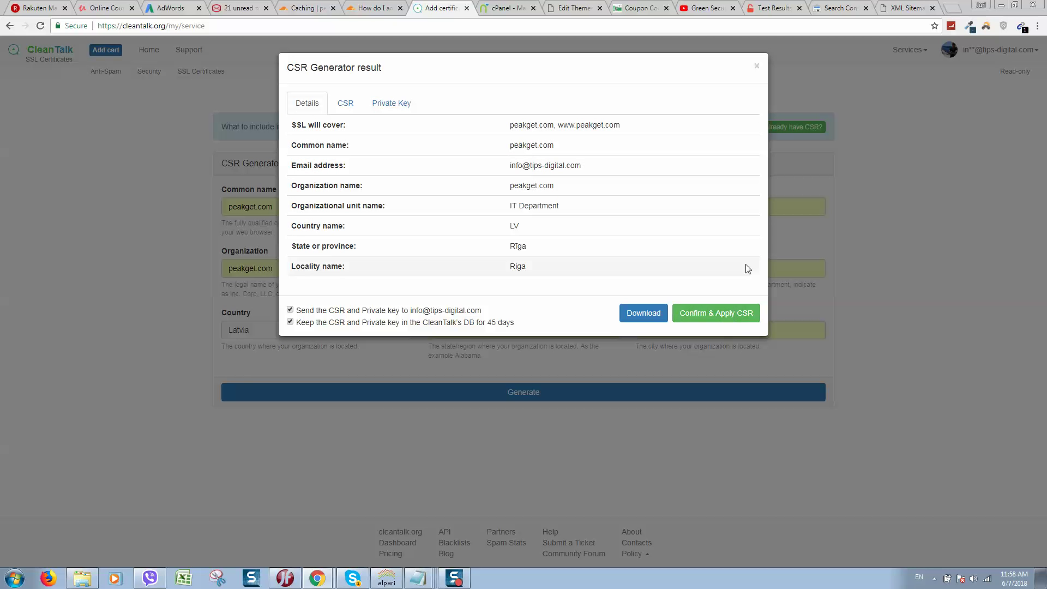
left_click(850, 237)
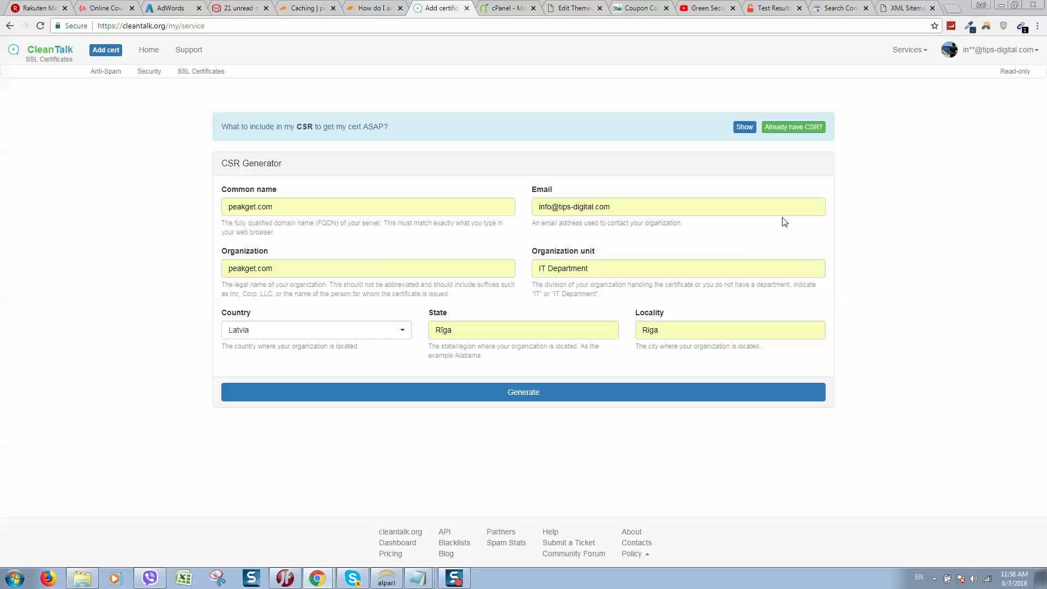
left_click(53, 59)
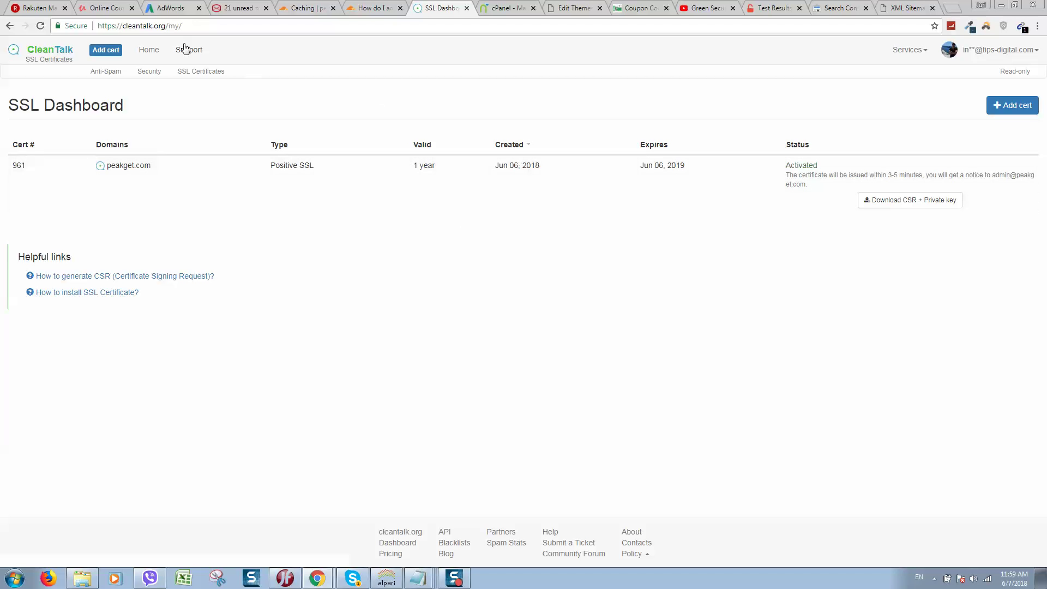
Step: Read the 'COMODO SSL TrustLogo is ready' email in Inbox.eu, then go back to the inbox
left_click(233, 8)
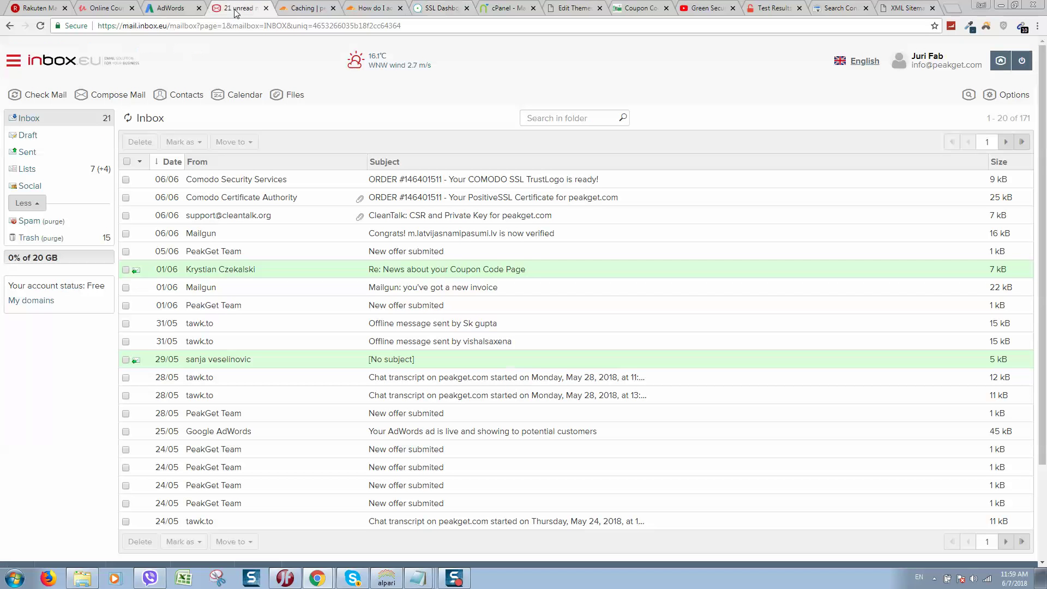
left_click(259, 186)
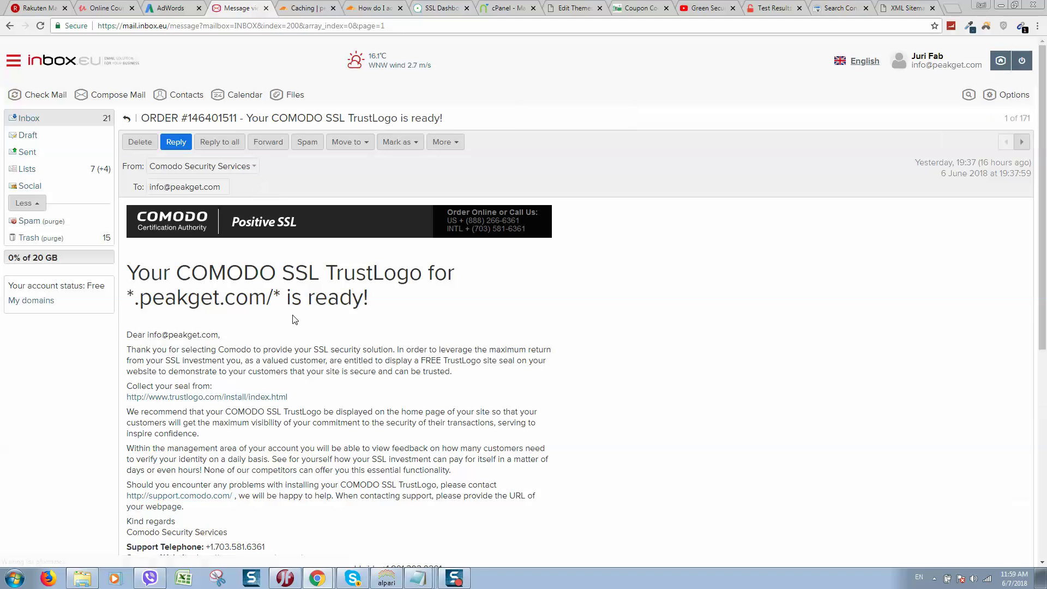
scroll(282, 316, "down", 3)
scroll(279, 240, "down", 2)
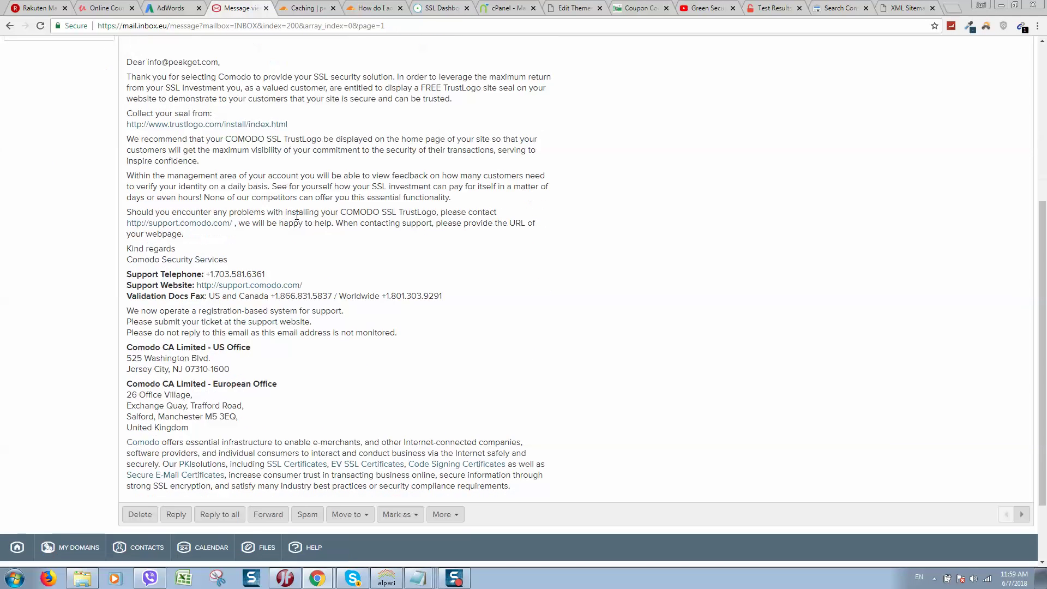
scroll(297, 216, "up", 4)
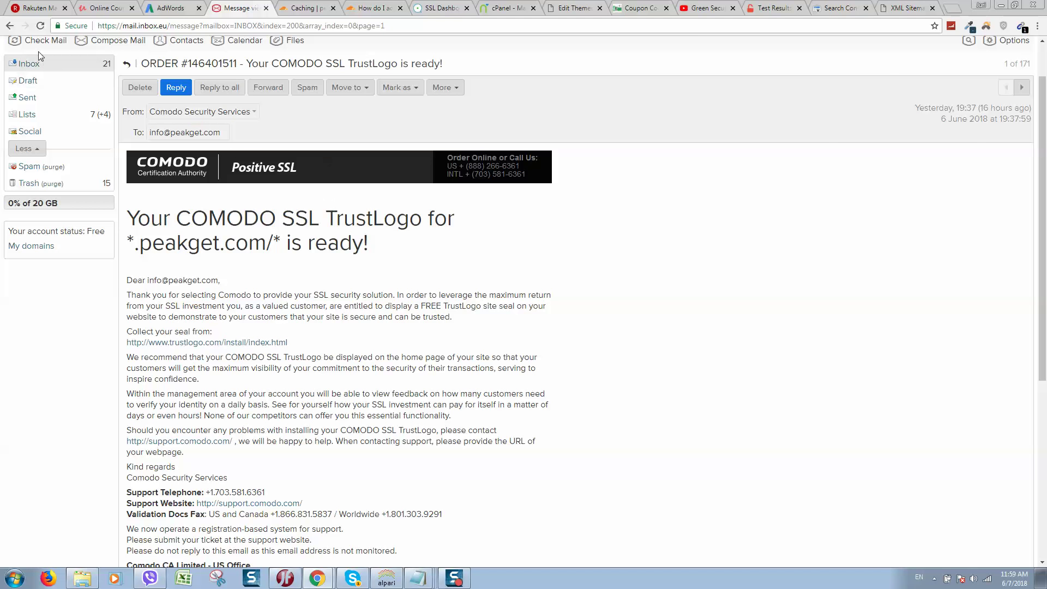
left_click(65, 64)
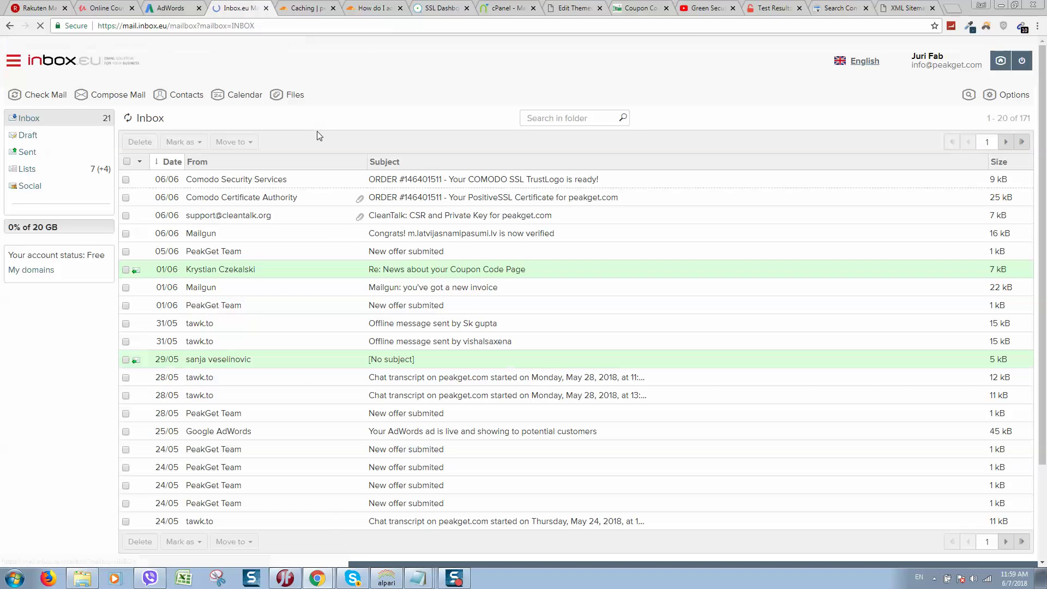
left_click(274, 197)
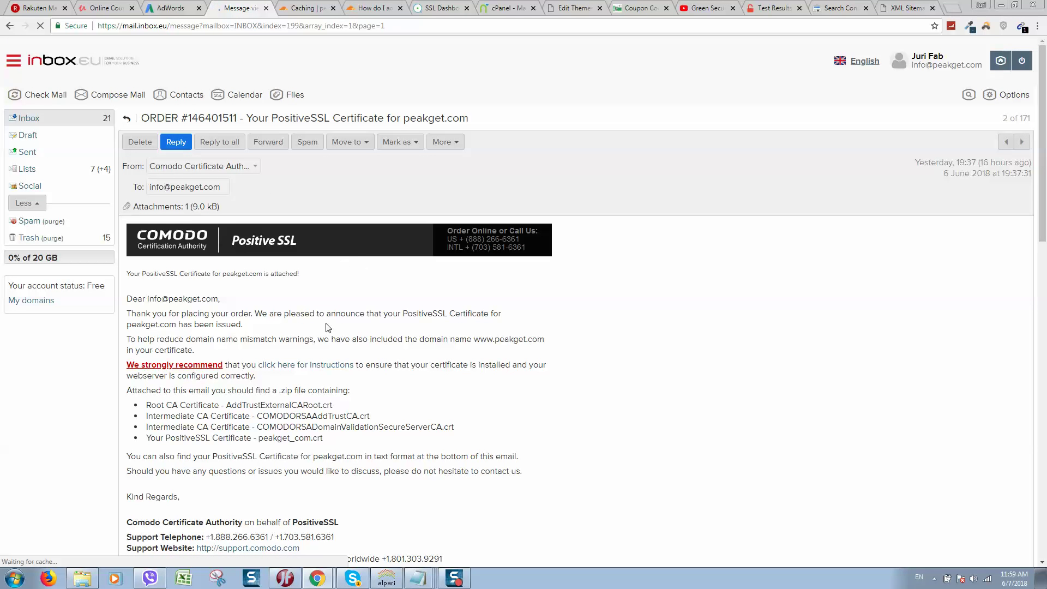
scroll(291, 335, "down", 1)
scroll(292, 321, "down", 2)
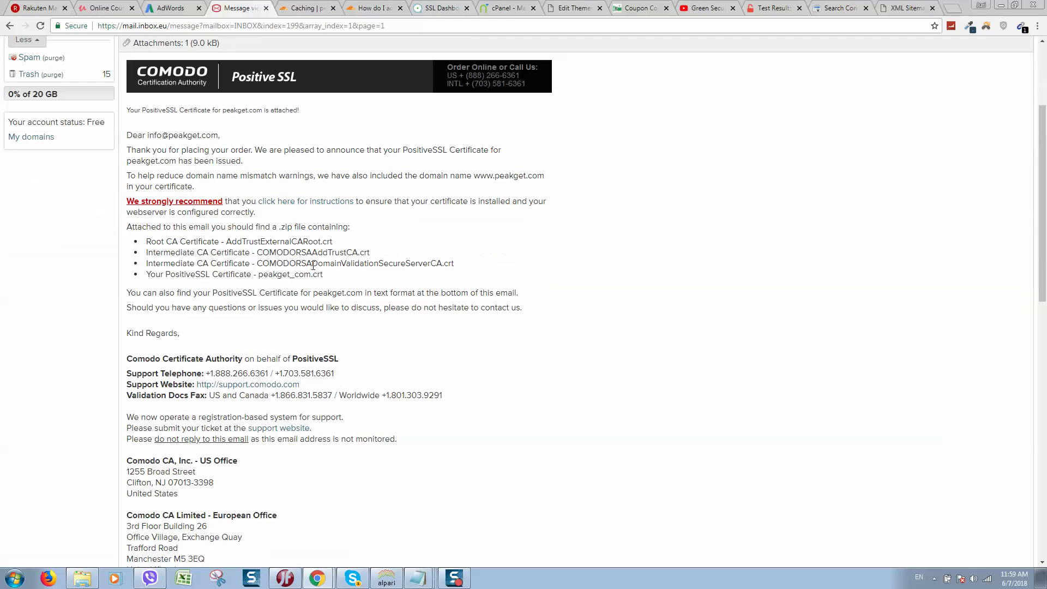
scroll(294, 297, "down", 1)
scroll(297, 288, "down", 1)
scroll(295, 289, "up", 1)
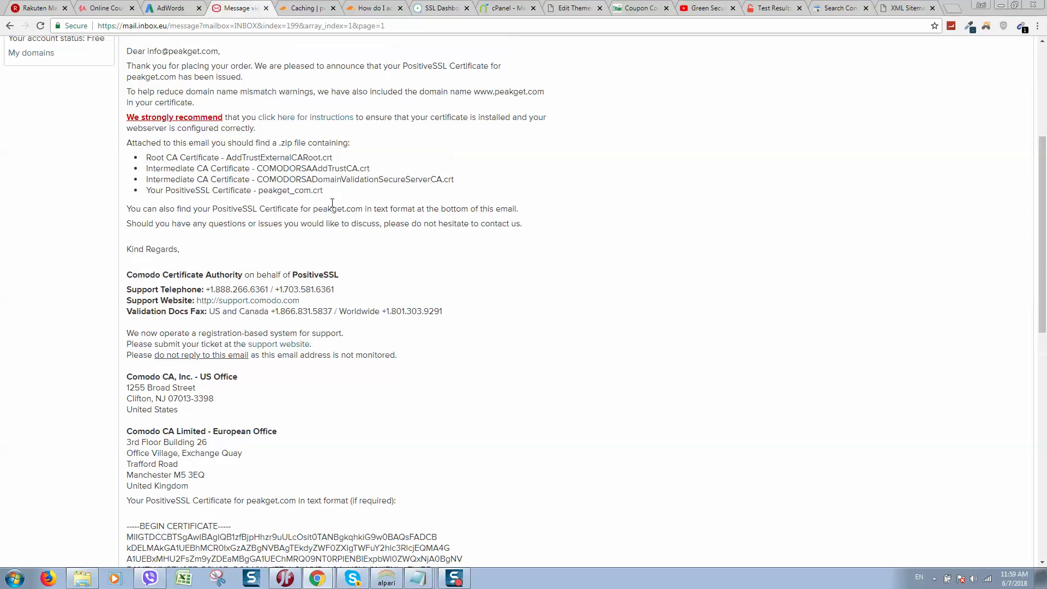
scroll(273, 218, "up", 2)
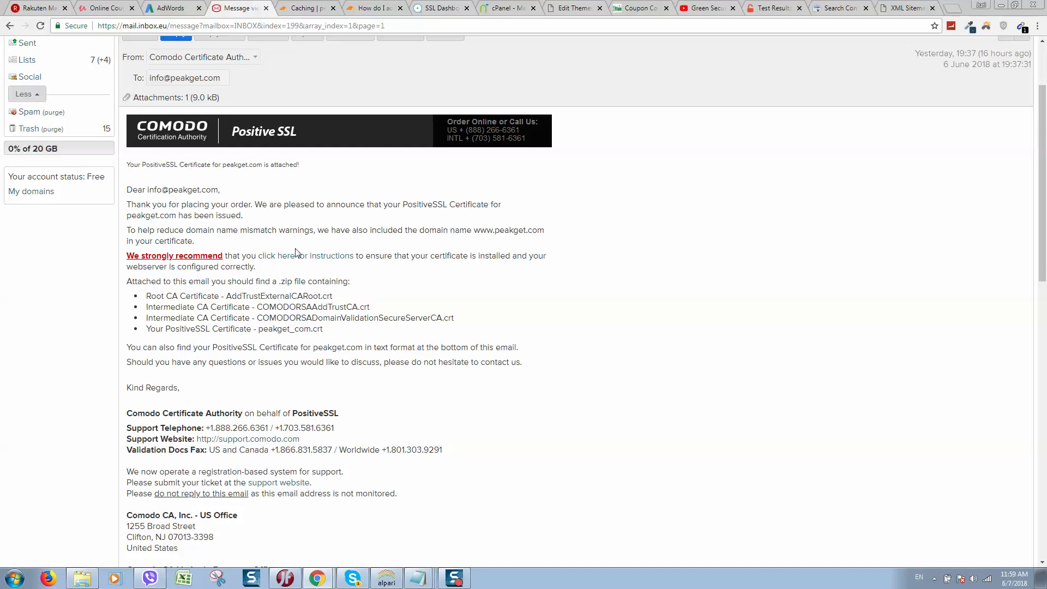
scroll(297, 253, "down", 1)
scroll(256, 327, "down", 1)
scroll(184, 432, "down", 1)
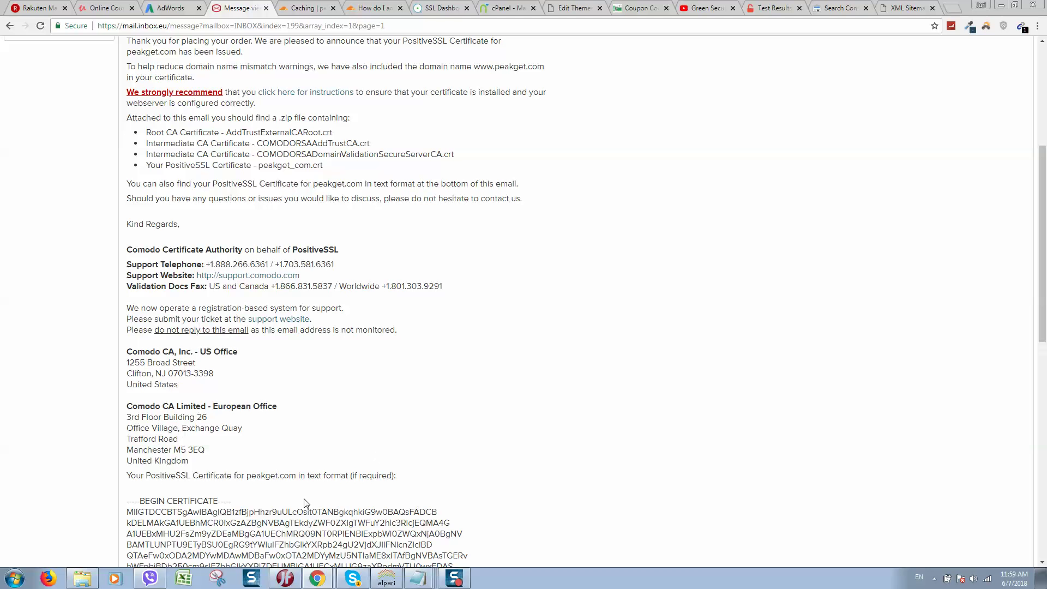
left_click_drag(153, 502, 234, 523)
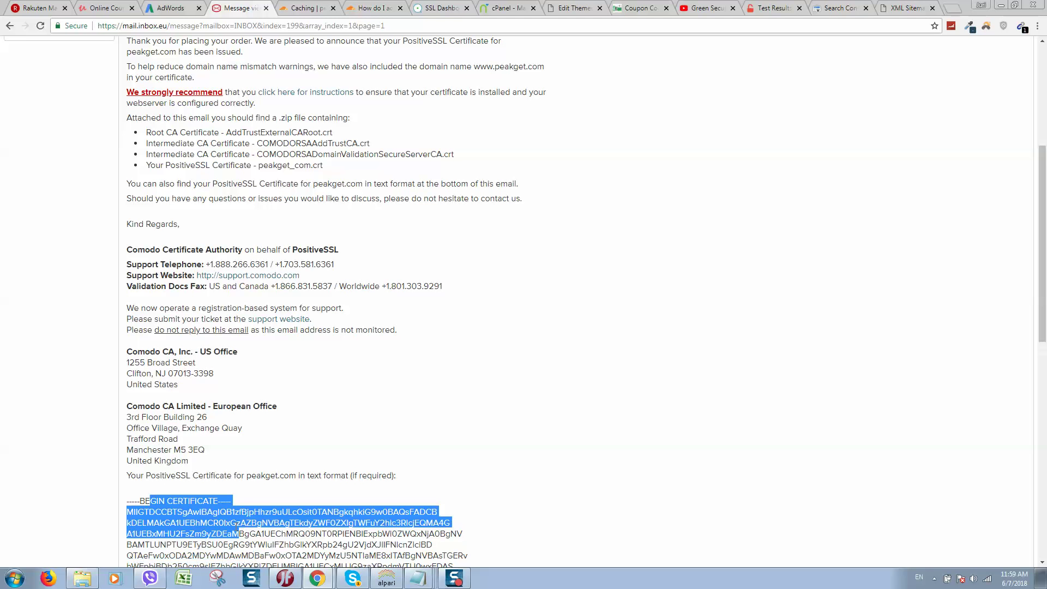
scroll(242, 303, "up", 5)
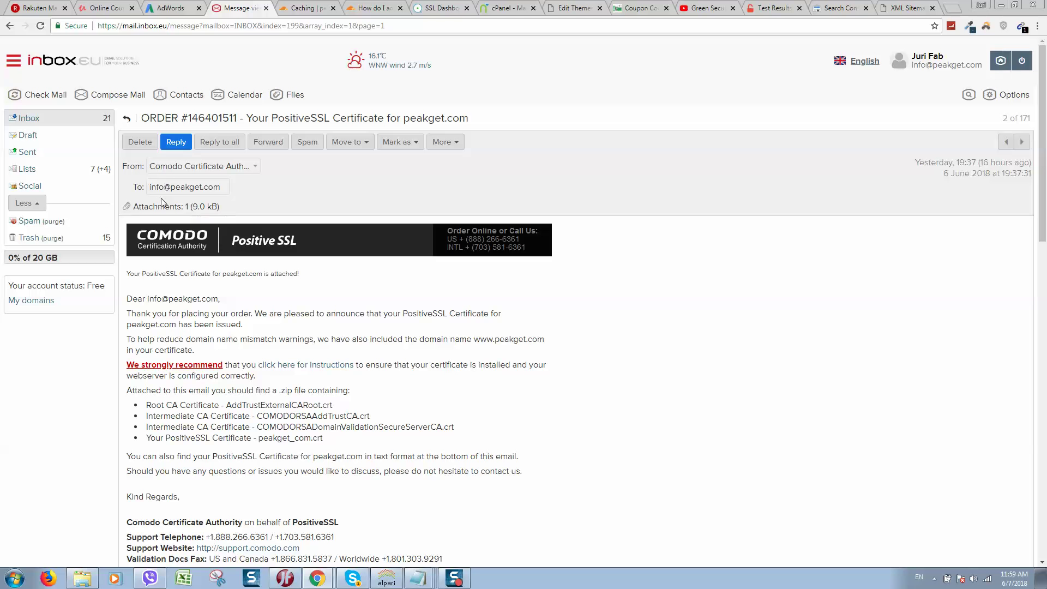
left_click(80, 121)
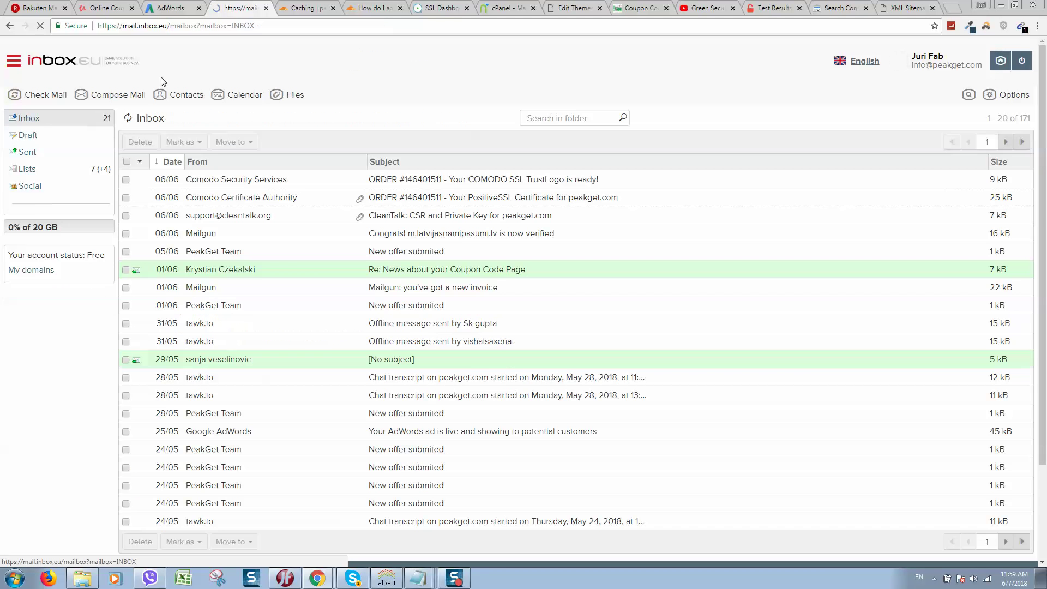
Step: In the PeakGet site tab, load peakget.com/cpanel to reach the cPanel login
left_click(505, 11)
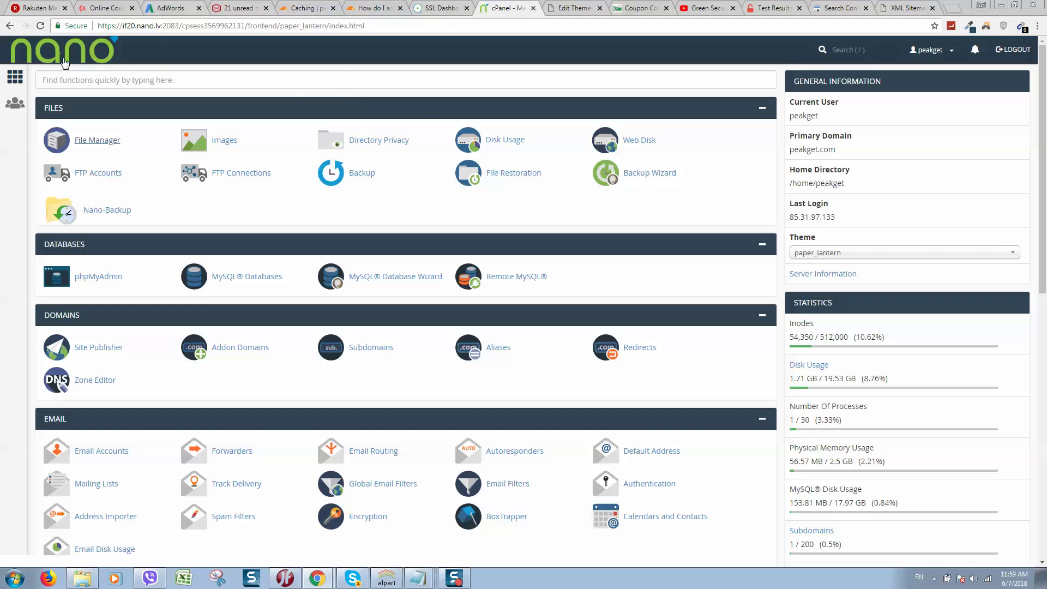
left_click(651, 8)
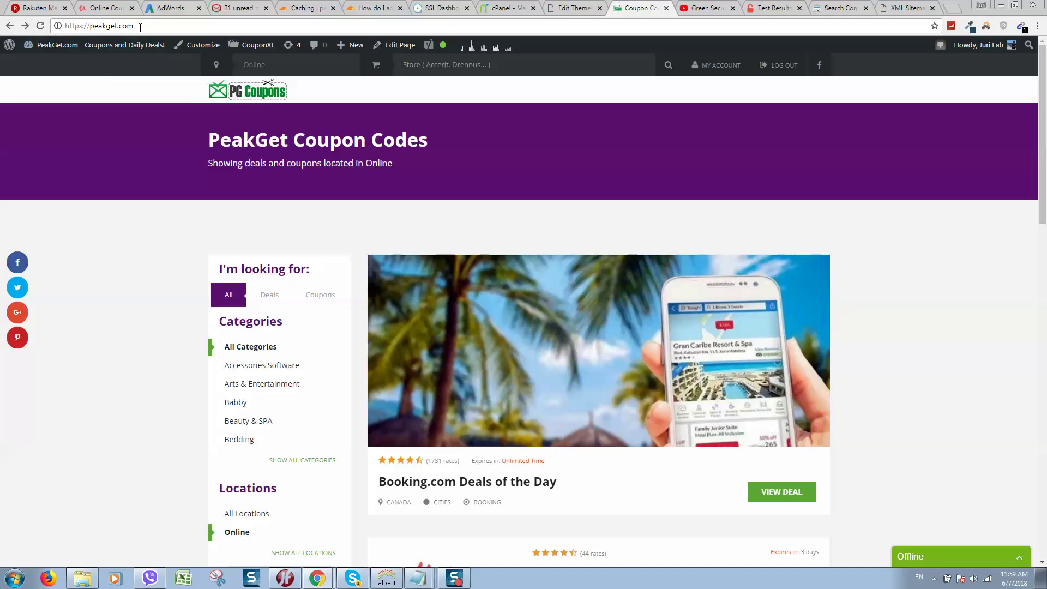
left_click(238, 29)
type("/c")
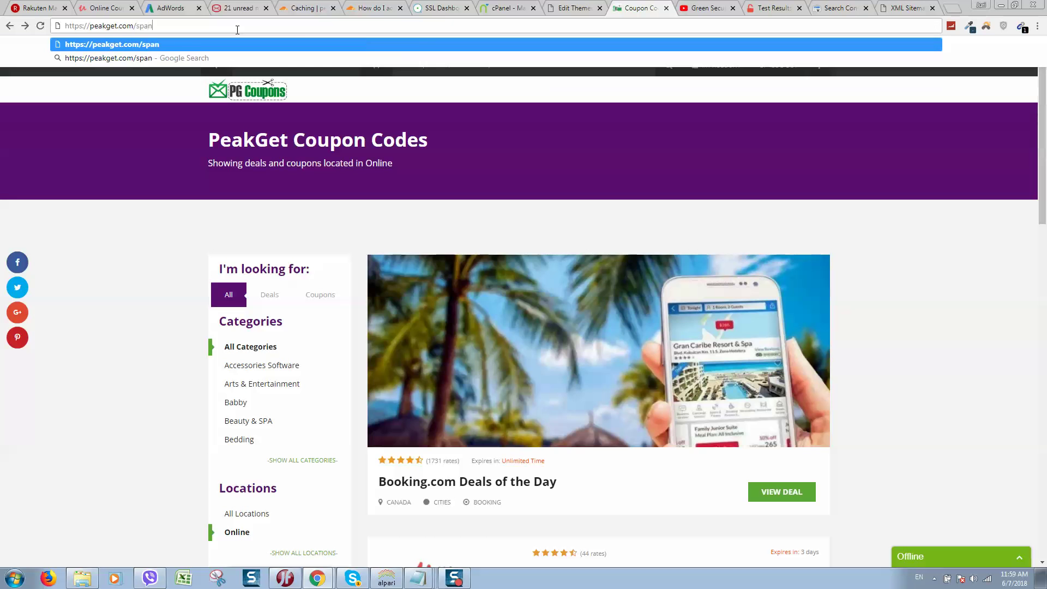
type("panel")
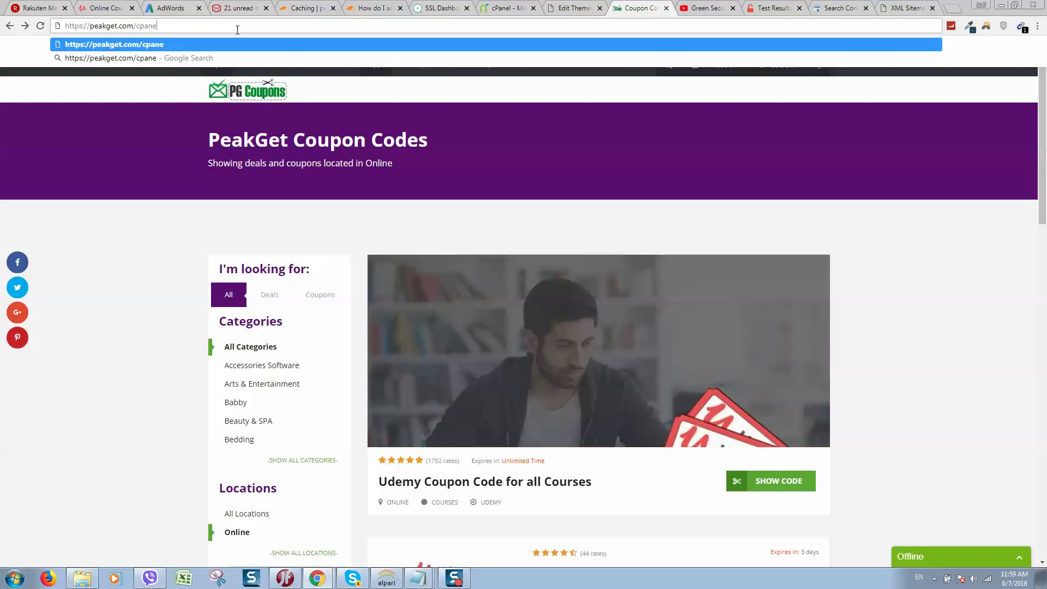
key("Return")
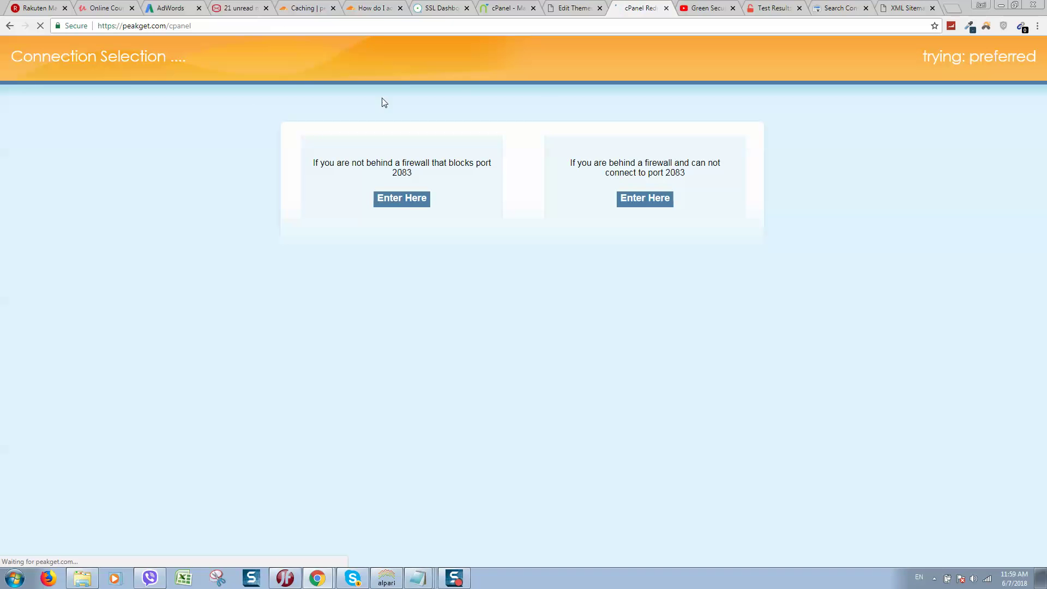
left_click(120, 26)
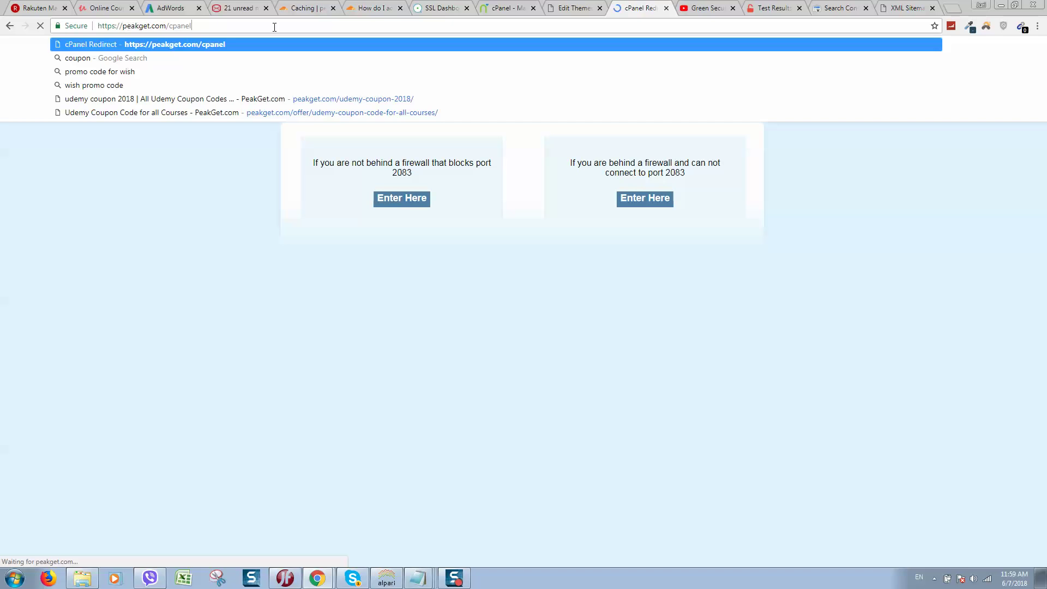
key("Return")
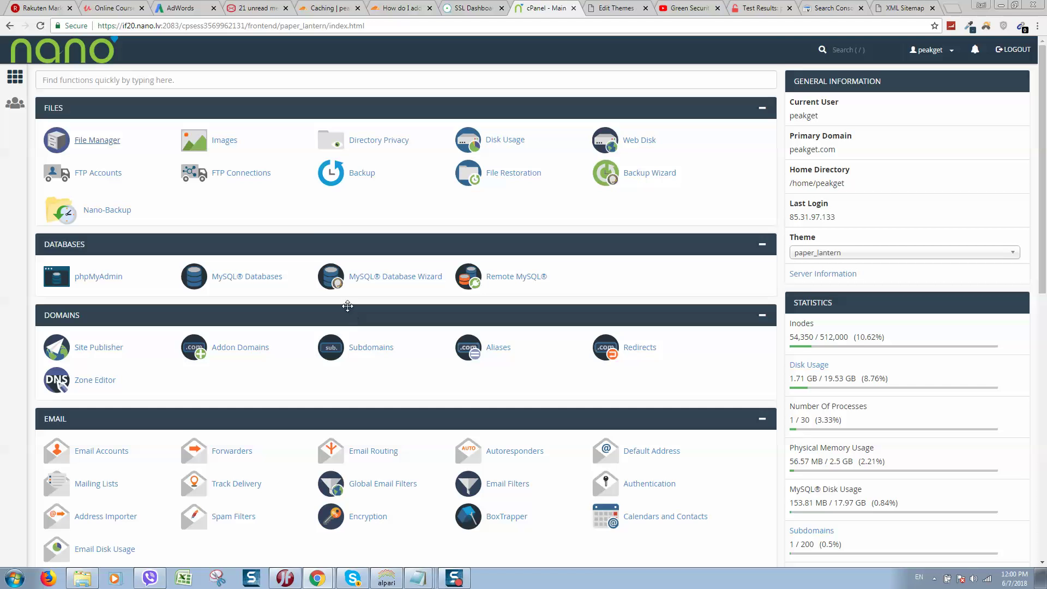
Step: Open SSL/TLS under Security, then its certificate management page
scroll(350, 261, "down", 1)
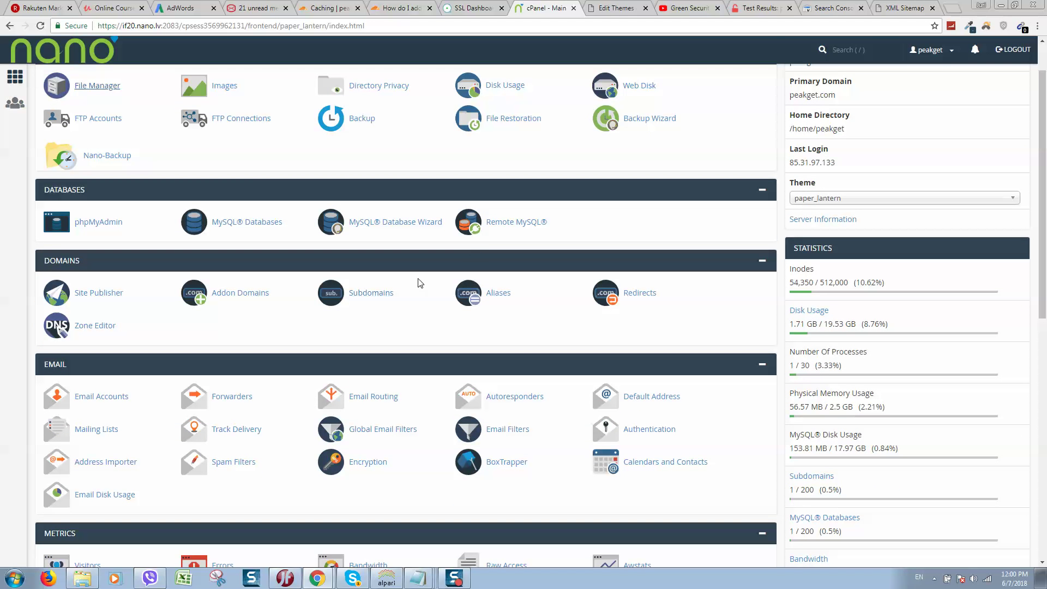
scroll(126, 282, "down", 4)
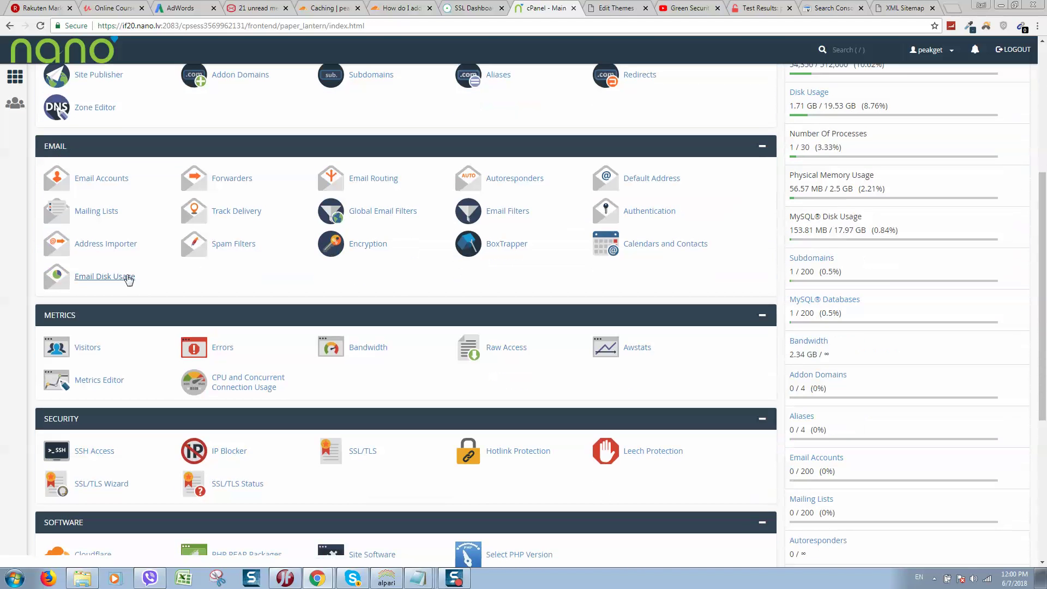
scroll(134, 291, "down", 3)
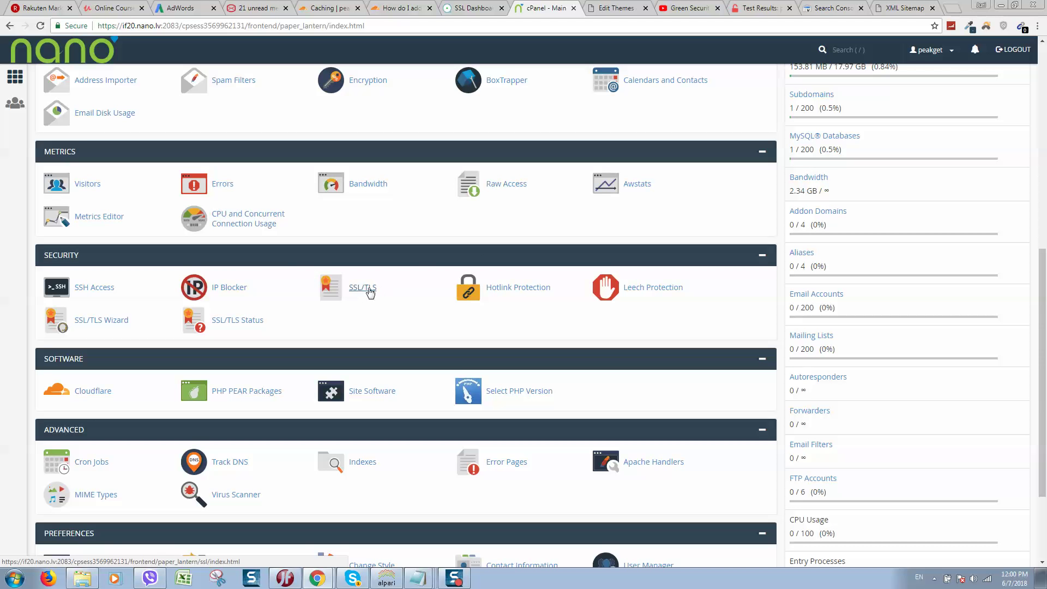
left_click(367, 294)
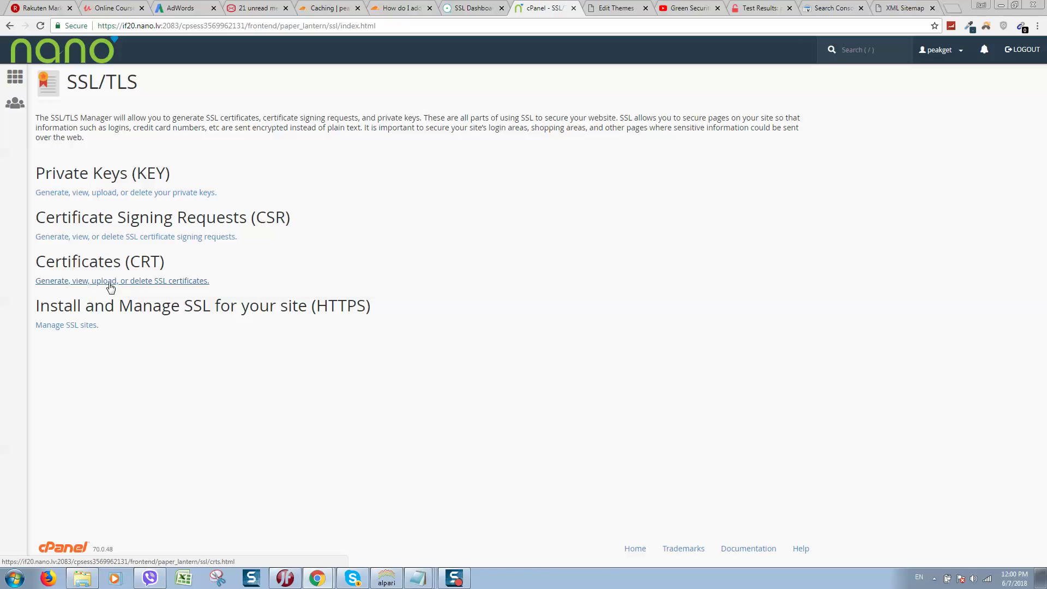
left_click(195, 282)
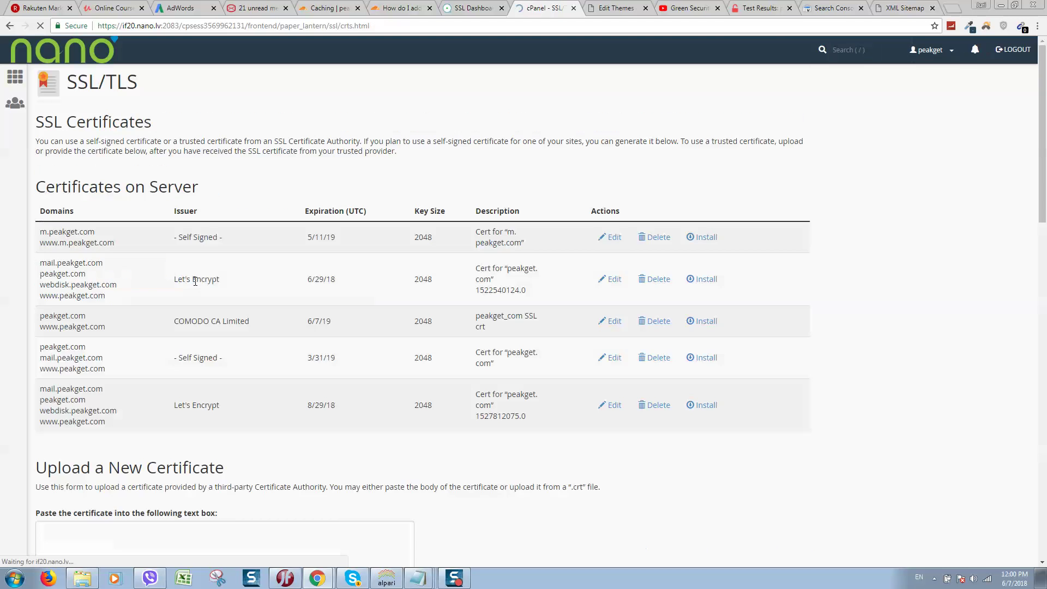
Step: Scroll the SSL Certificates list down to the Upload a New Certificate form, briefly checking the inbox.eu tab
scroll(277, 230, "down", 4)
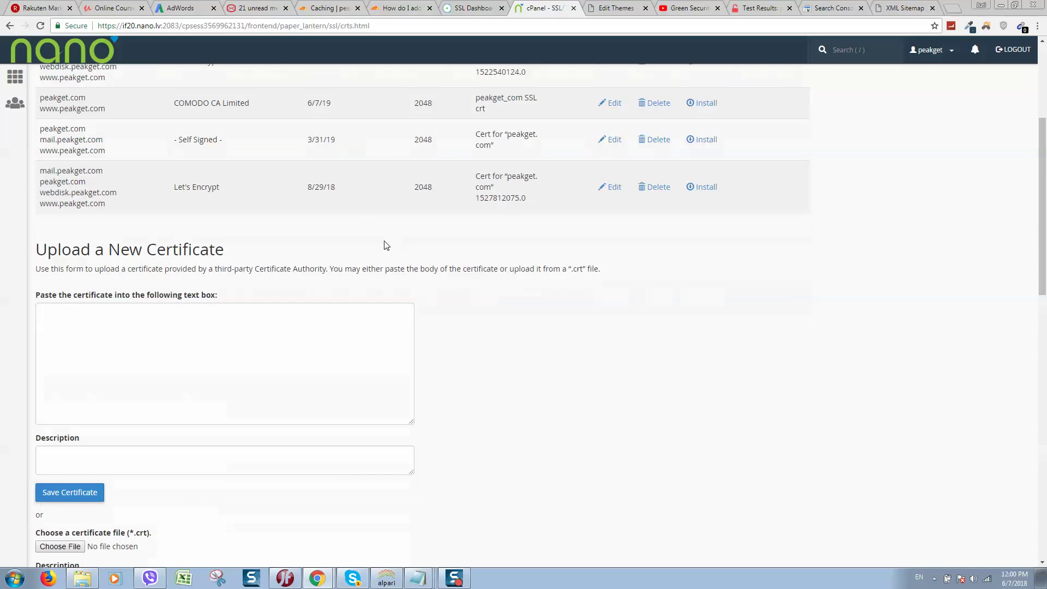
scroll(386, 243, "down", 2)
scroll(358, 168, "down", 3)
scroll(374, 138, "up", 1)
scroll(390, 165, "up", 5)
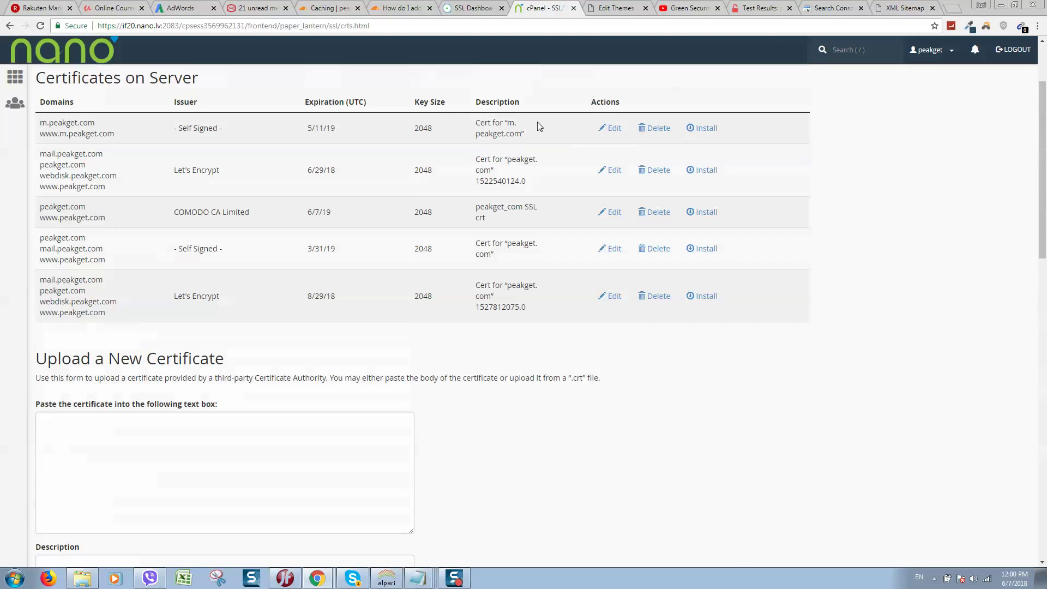
scroll(300, 217, "down", 4)
scroll(299, 212, "down", 3)
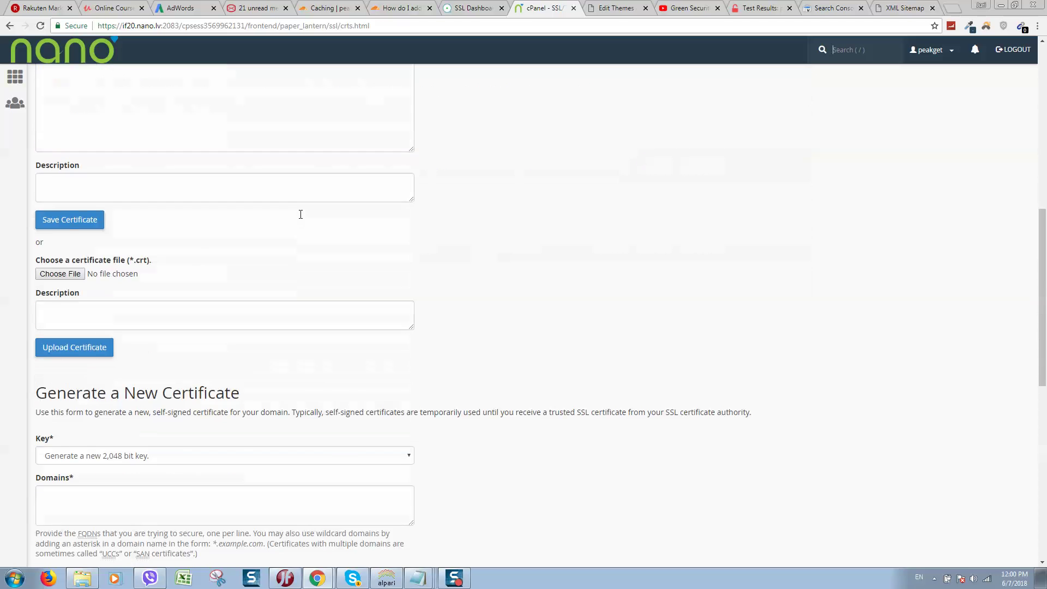
scroll(496, 137, "up", 3)
scroll(187, 226, "down", 1)
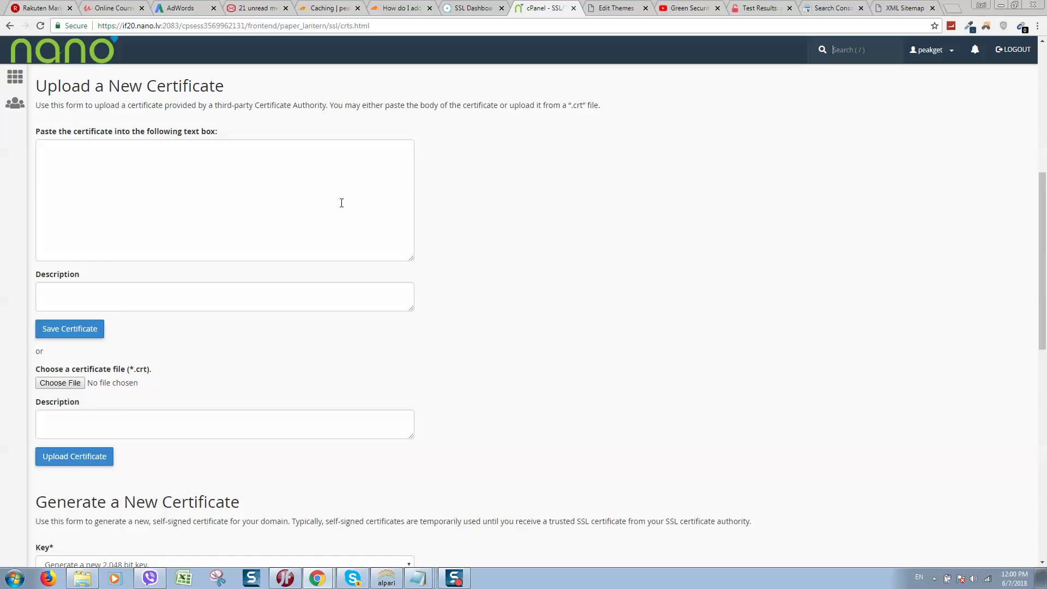
left_click(253, 7)
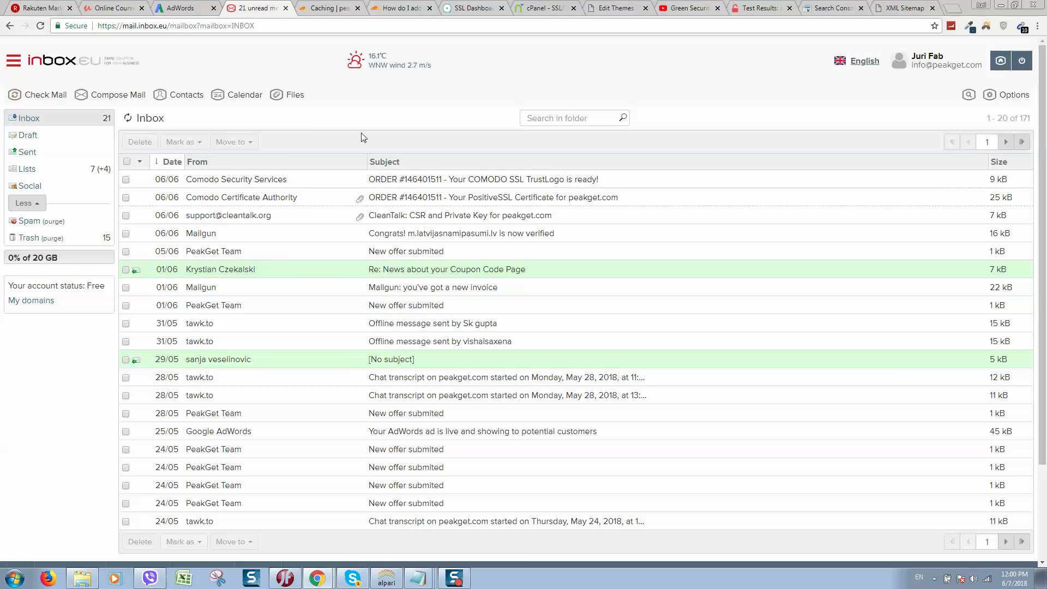
left_click(543, 8)
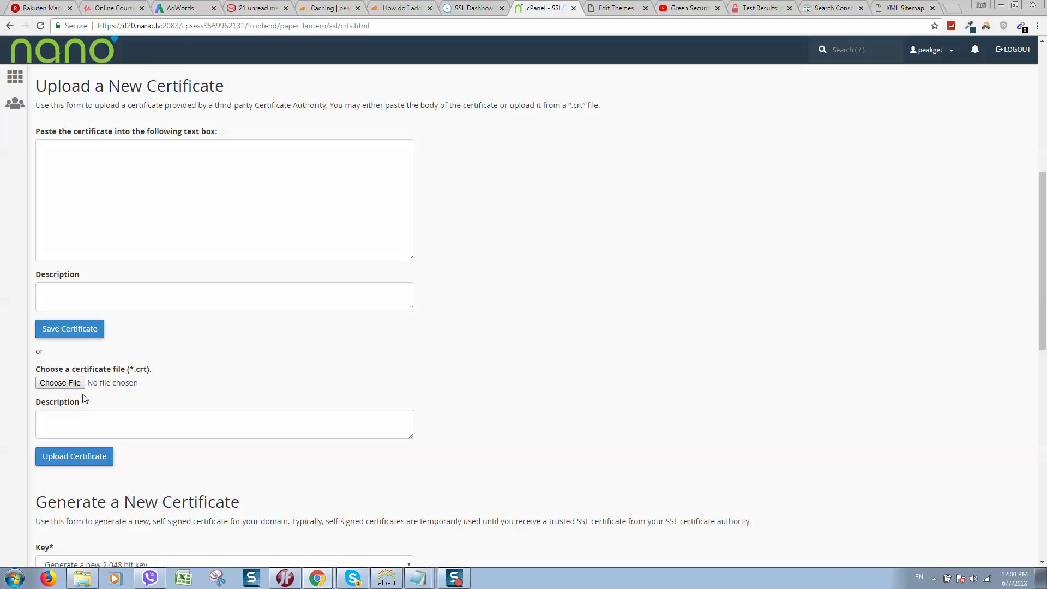
Step: Minimize Chrome and close both untitled Notepad notes without saving
left_click(1003, 7)
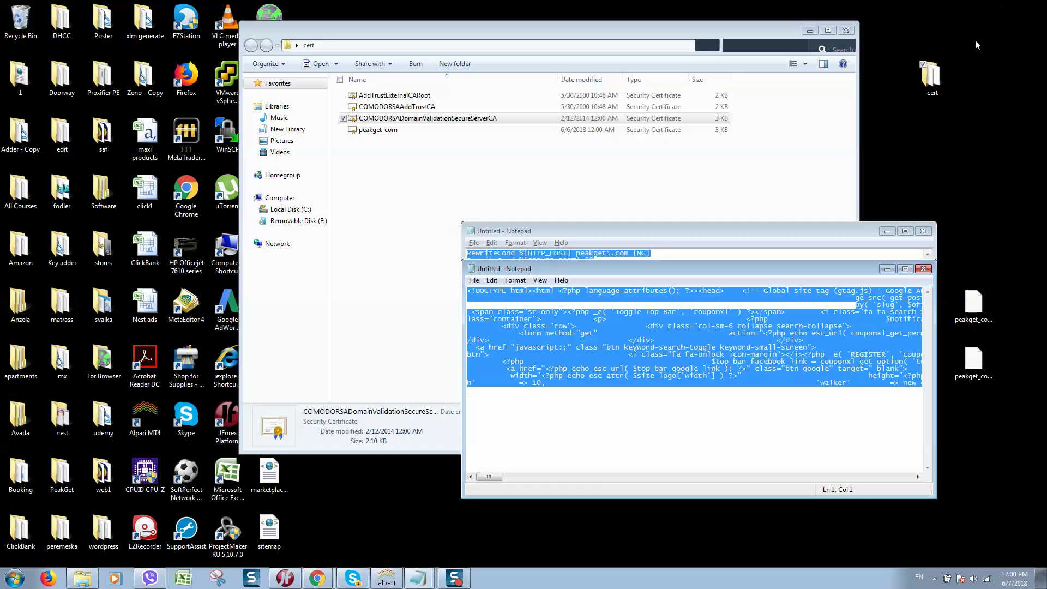
left_click(924, 231)
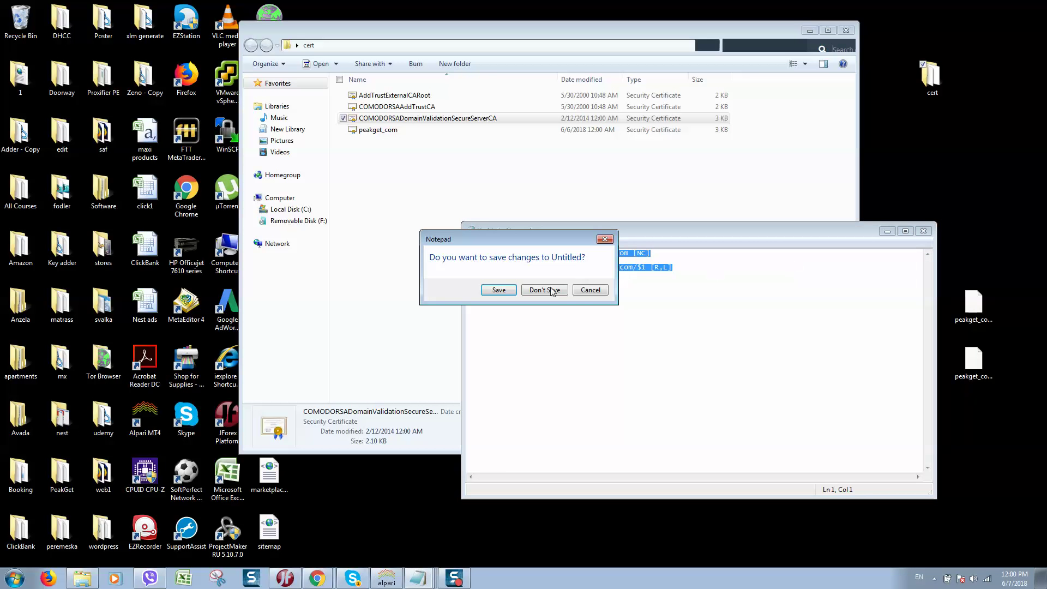
left_click(549, 290)
left_click(923, 269)
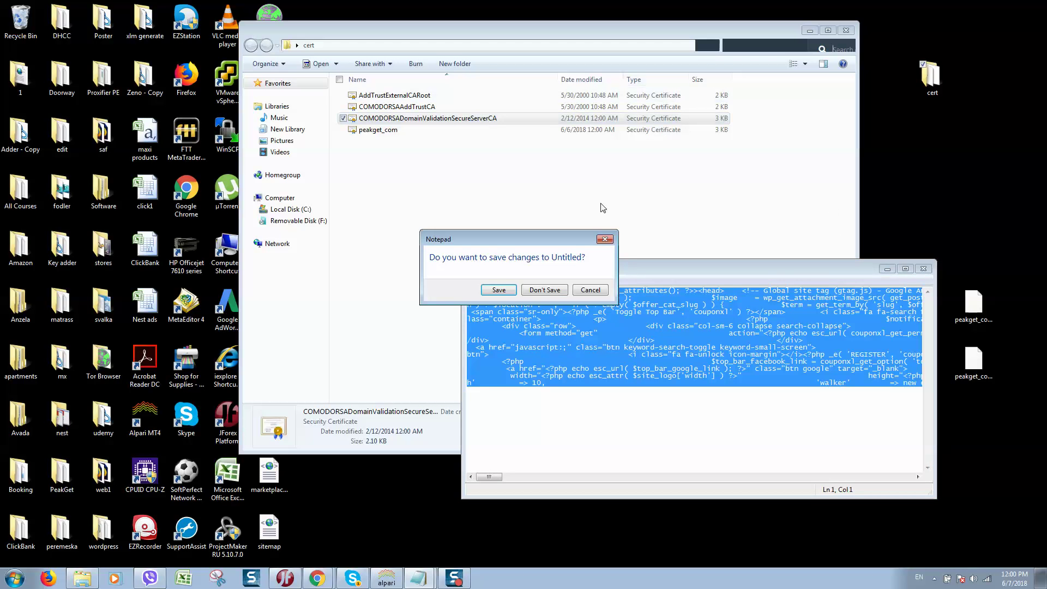
left_click(558, 290)
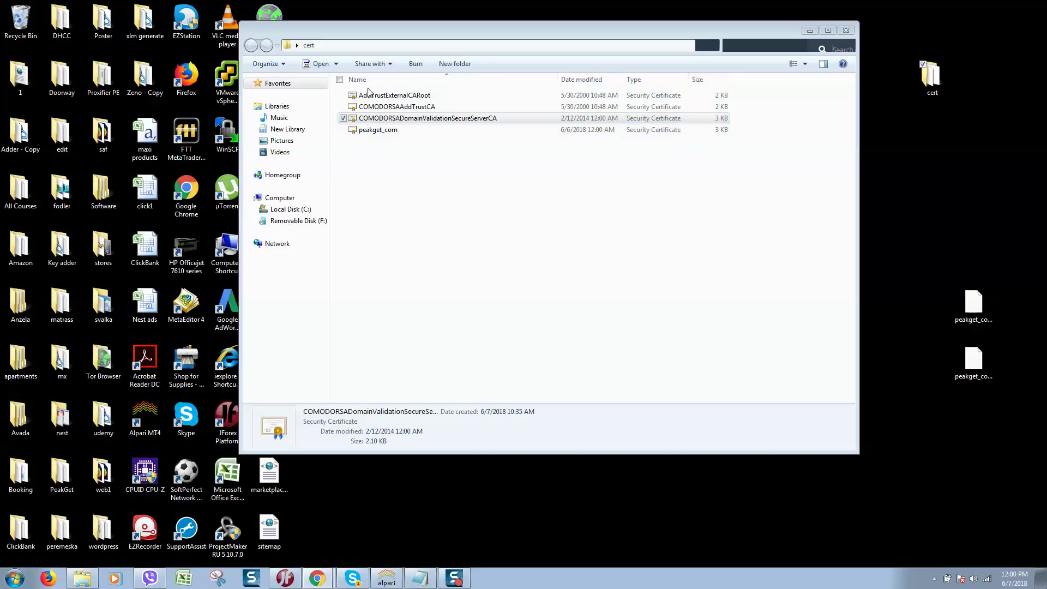
Step: Select the peakget_com certificate in the cert folder and return to Chrome
left_click(428, 169)
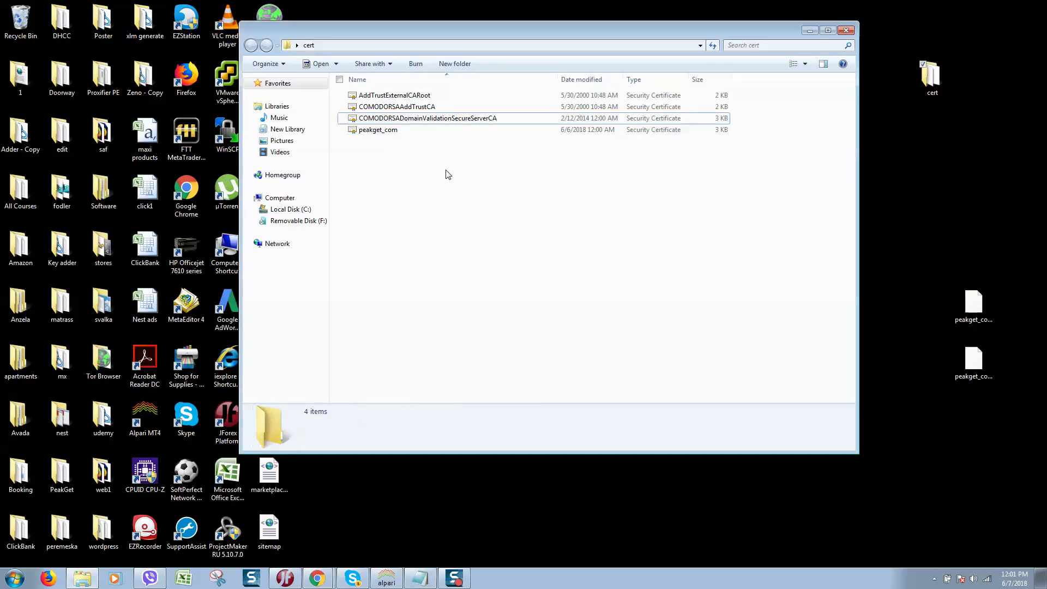
left_click(370, 134)
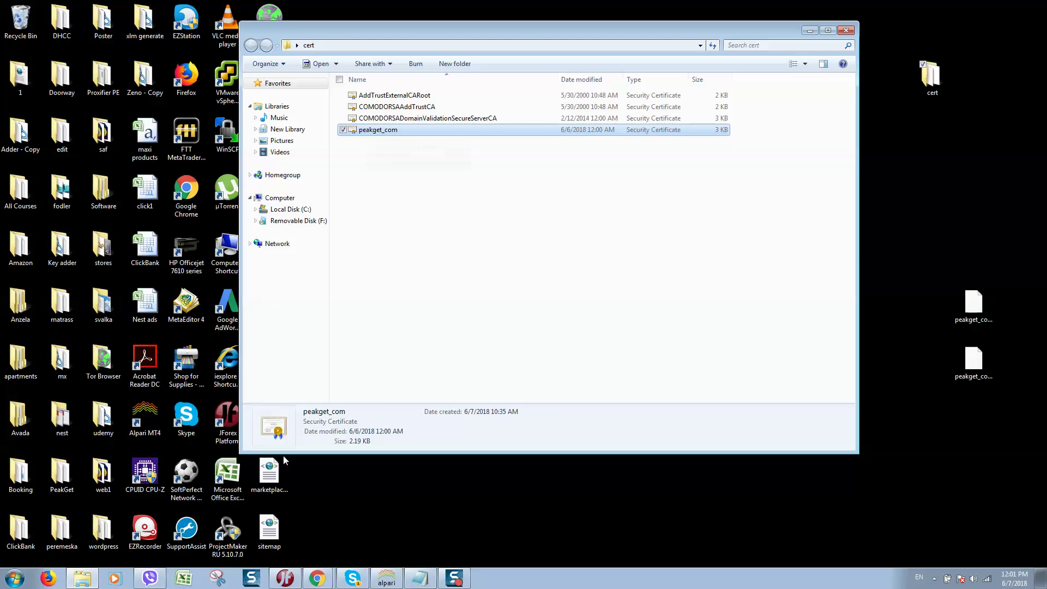
left_click(313, 531)
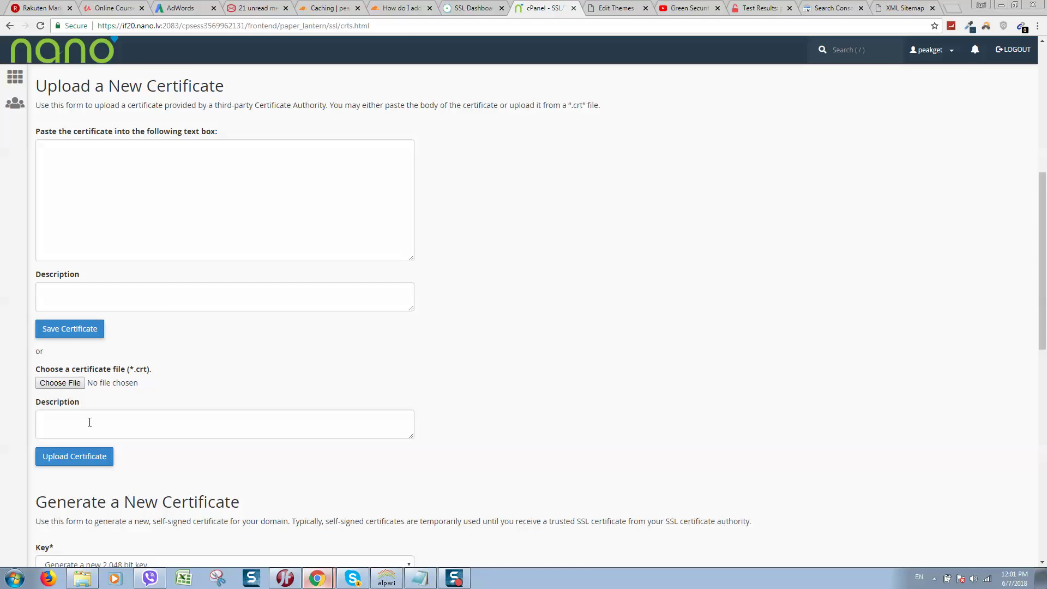
Step: Focus the certificate description field and scroll through the upload form
left_click(138, 422)
scroll(221, 371, "down", 3)
scroll(218, 372, "down", 3)
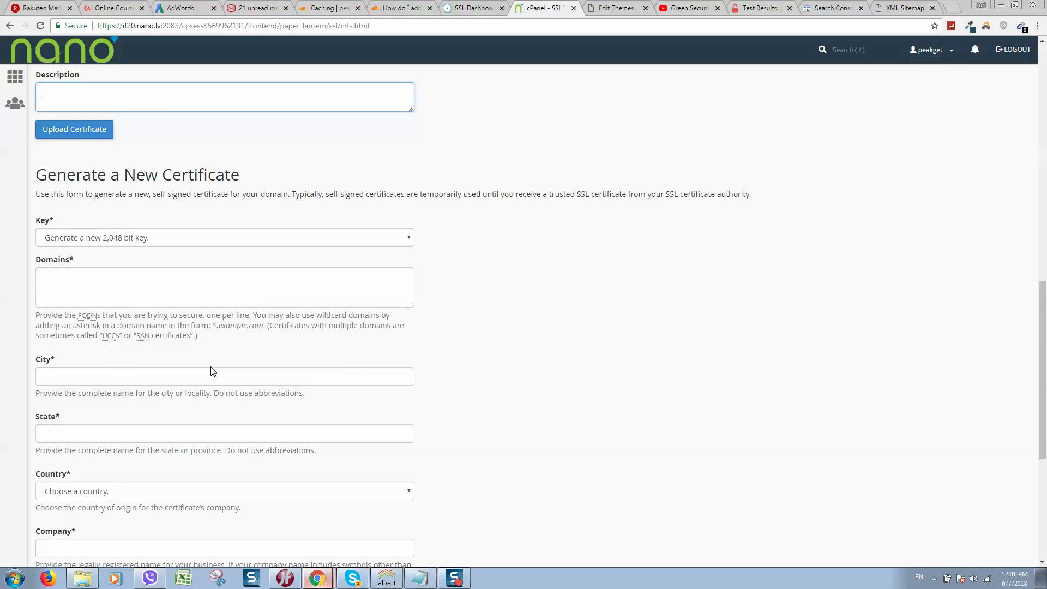
scroll(211, 370, "down", 5)
scroll(106, 210, "up", 1)
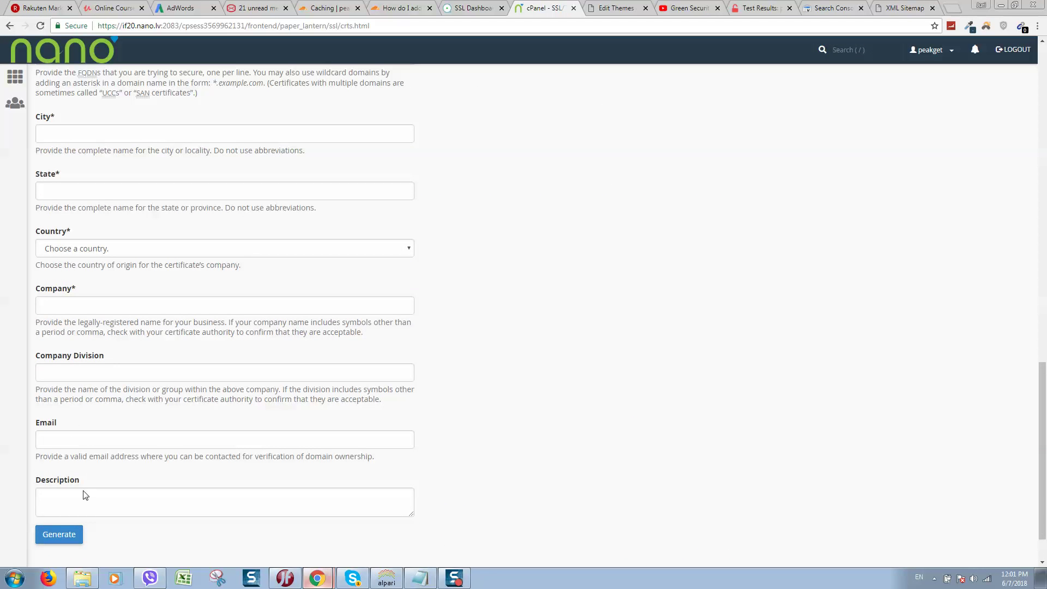
scroll(117, 306, "down", 1)
scroll(268, 378, "up", 5)
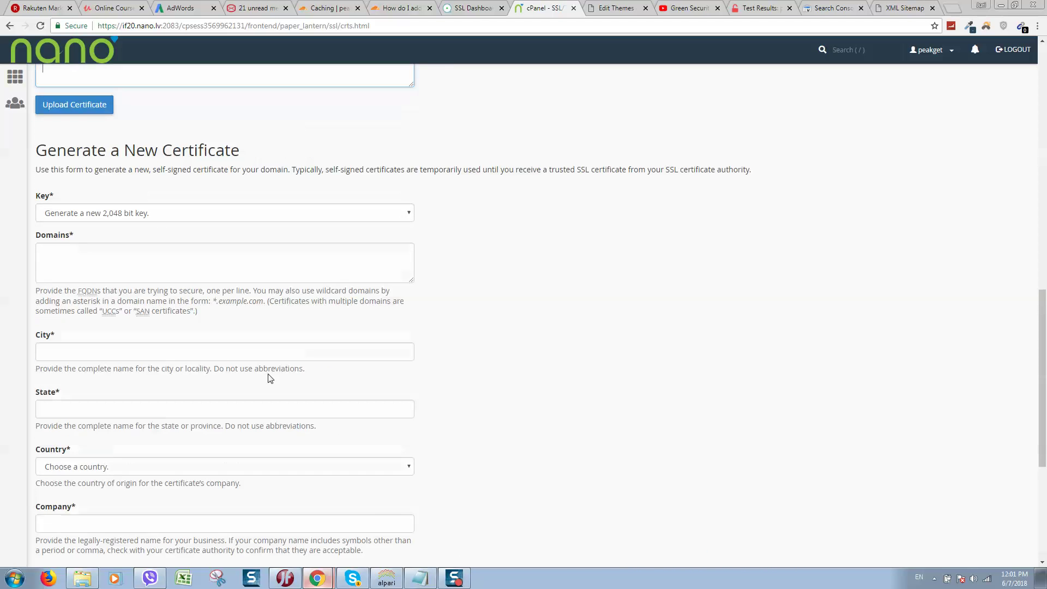
scroll(238, 336, "up", 3)
scroll(173, 301, "up", 3)
scroll(173, 306, "down", 7)
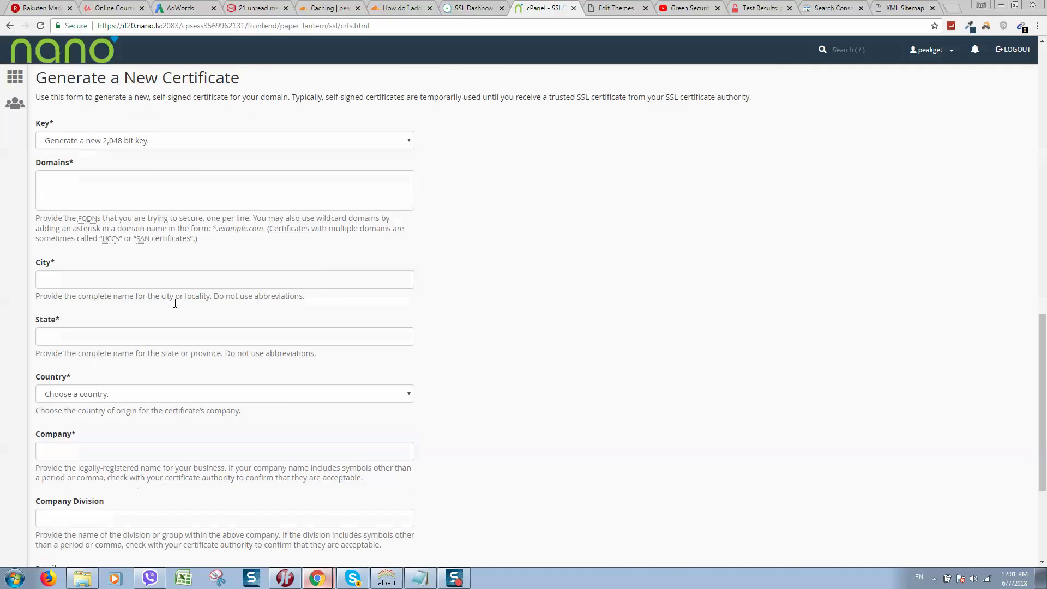
scroll(176, 303, "down", 4)
scroll(106, 456, "up", 10)
scroll(107, 447, "up", 5)
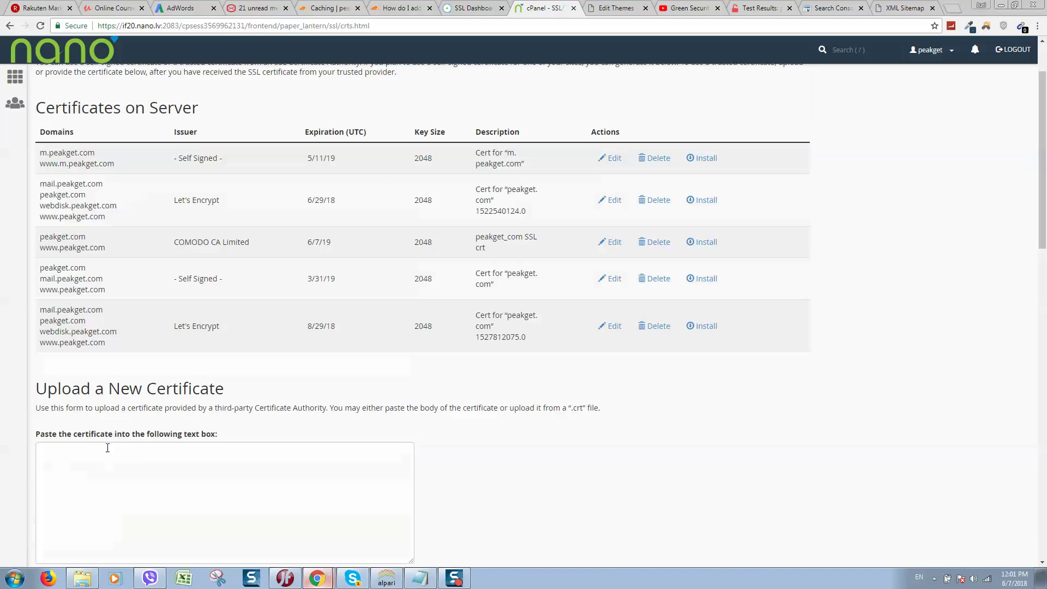
scroll(108, 444, "up", 2)
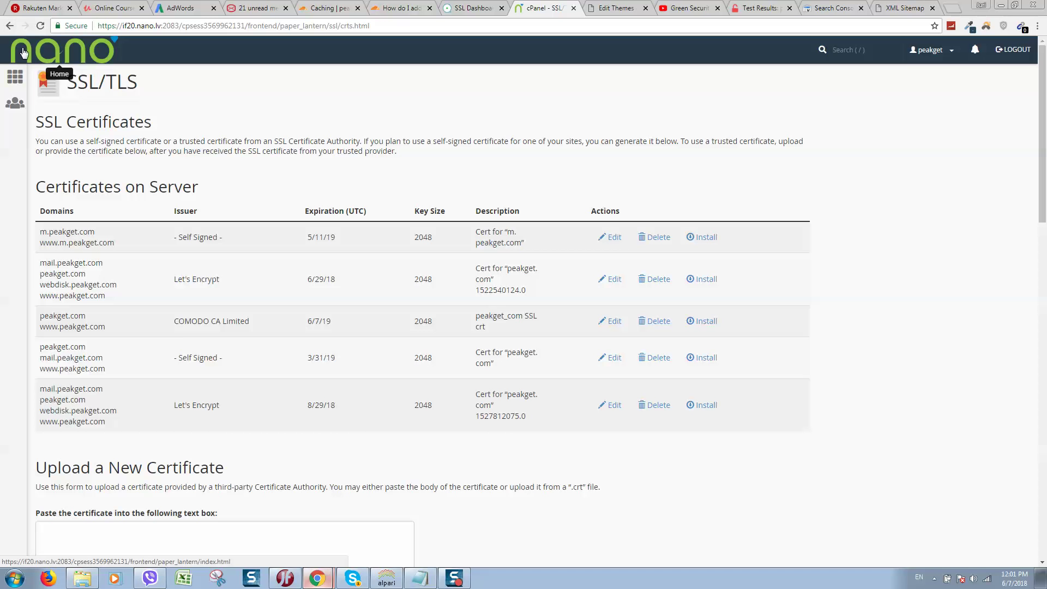
Step: From cPanel home, open SSL/TLS under Security and then Manage SSL sites
left_click(23, 53)
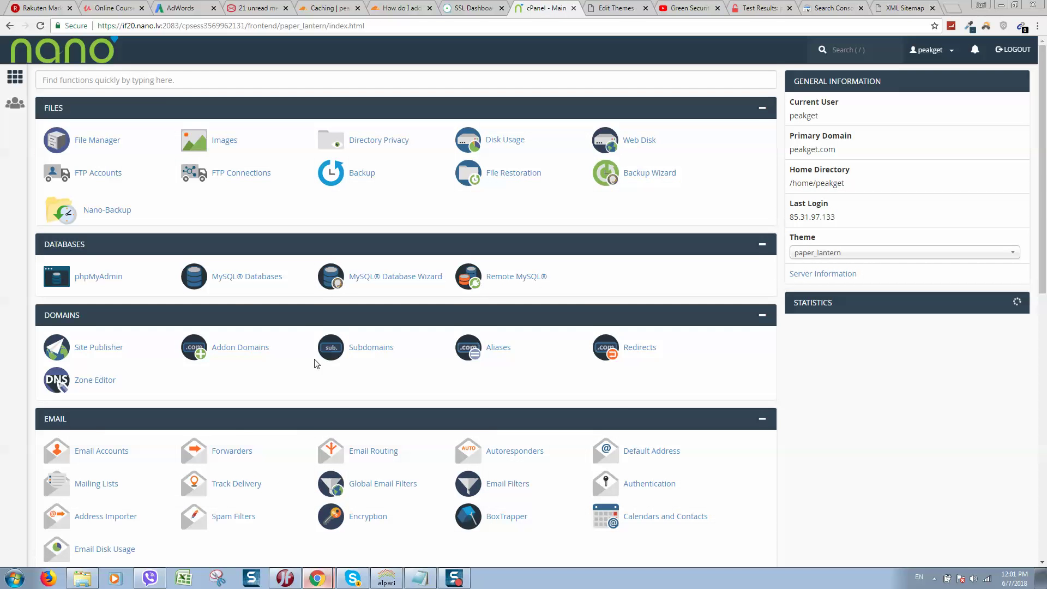
scroll(431, 279, "down", 3)
scroll(431, 279, "down", 1)
scroll(427, 283, "down", 2)
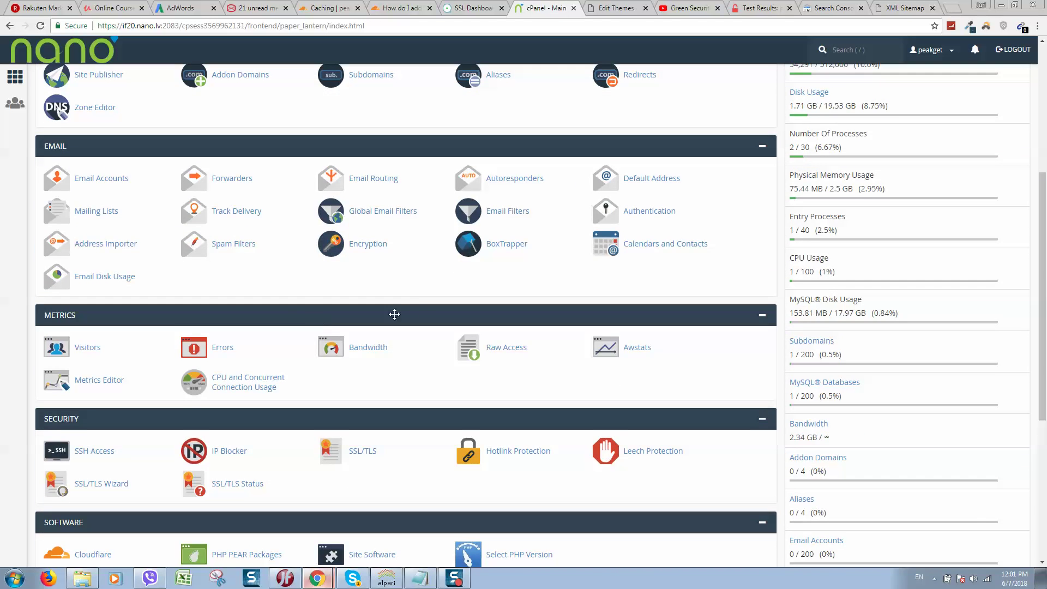
scroll(393, 311, "down", 3)
scroll(426, 308, "down", 1)
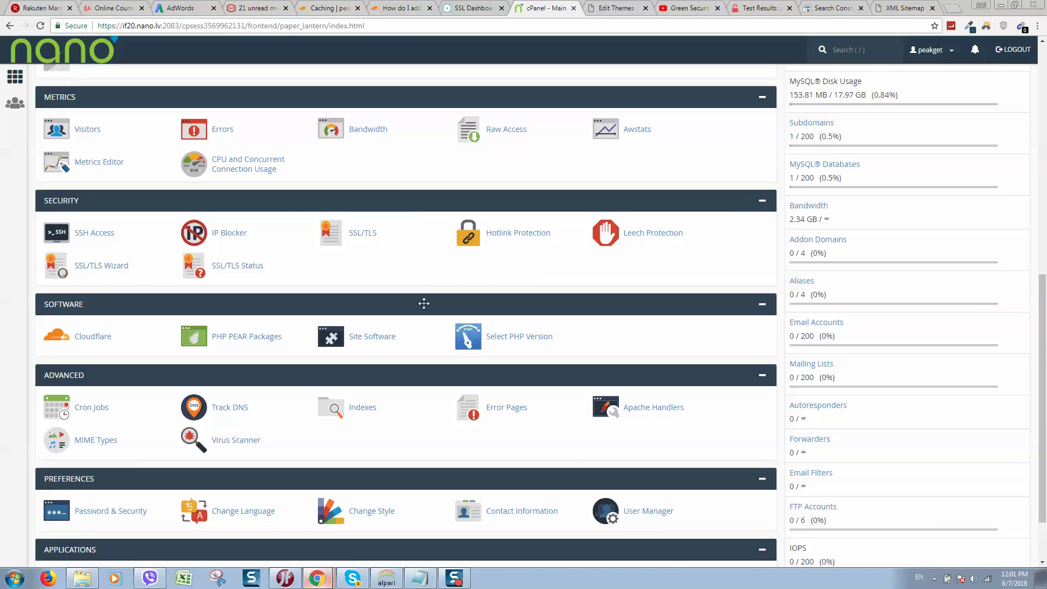
left_click(371, 238)
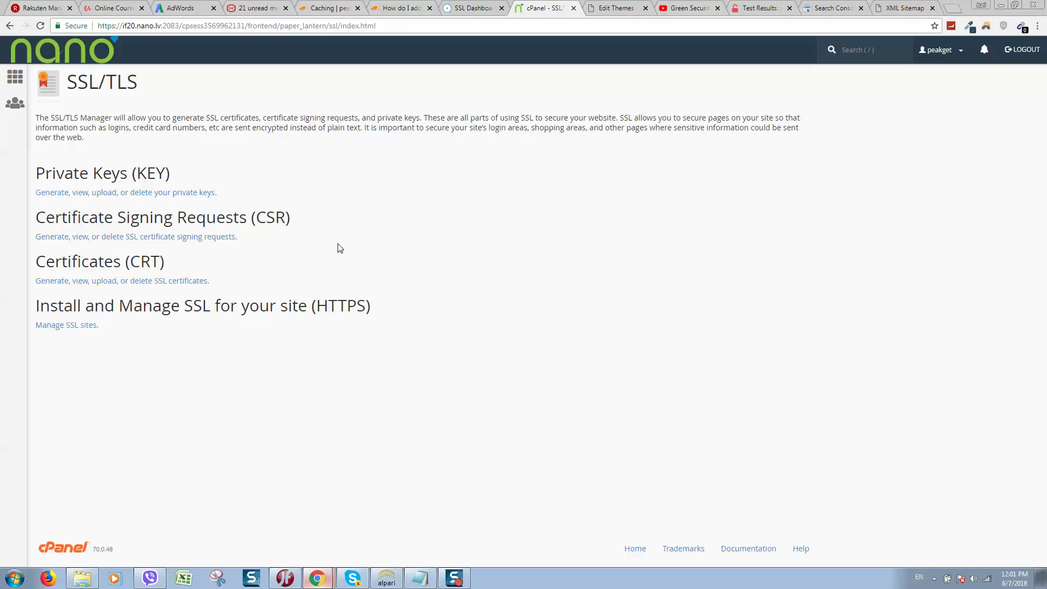
left_click_drag(34, 309, 171, 308)
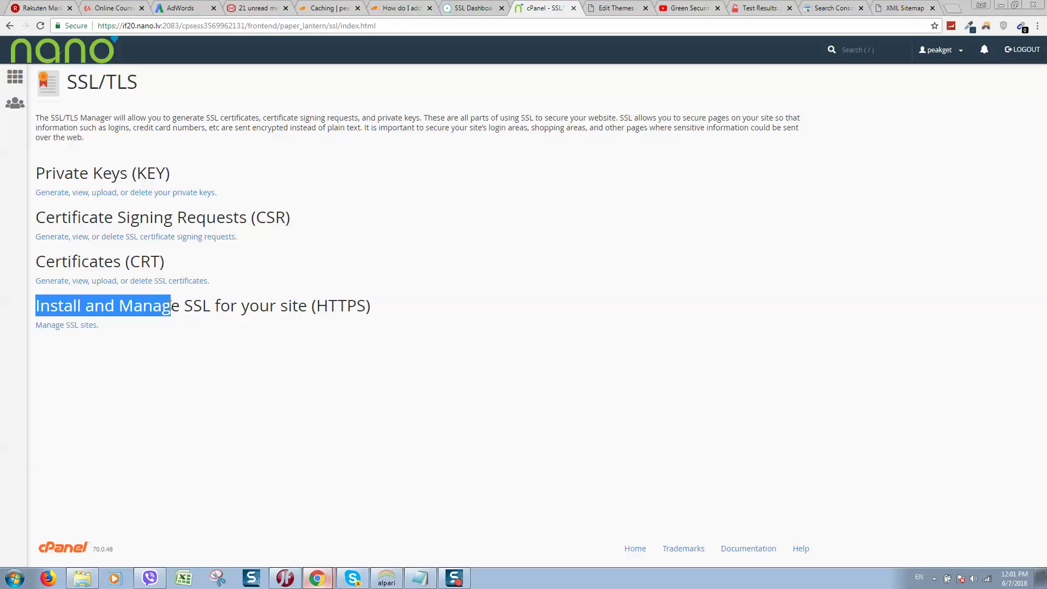
left_click(46, 325)
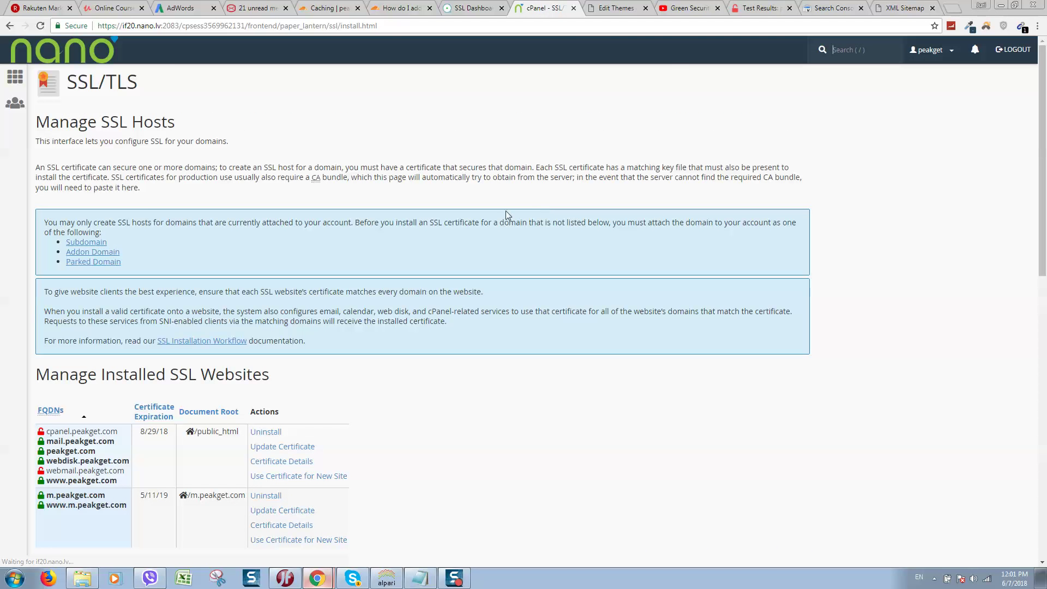
Step: Pick peakget.com as the install domain, view the Install Certificate form, then return Home
scroll(161, 218, "down", 5)
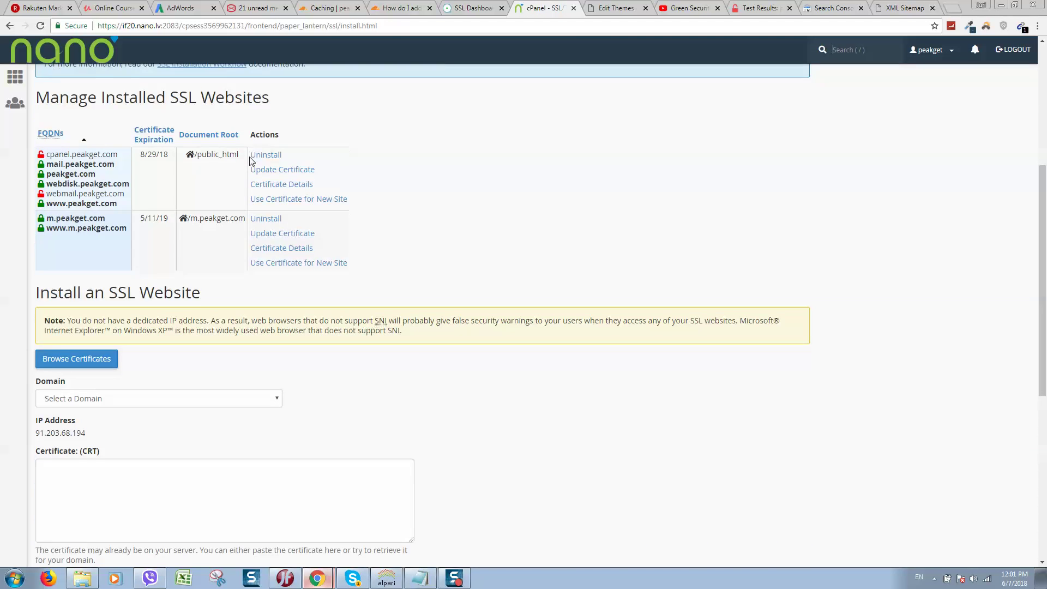
scroll(271, 159, "down", 2)
left_click(92, 299)
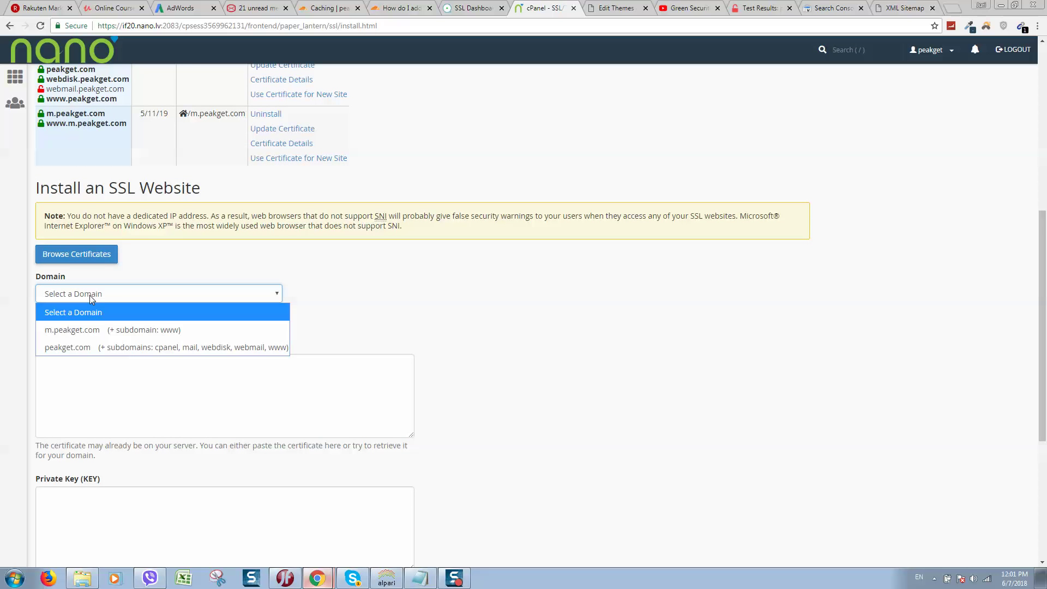
left_click(103, 343)
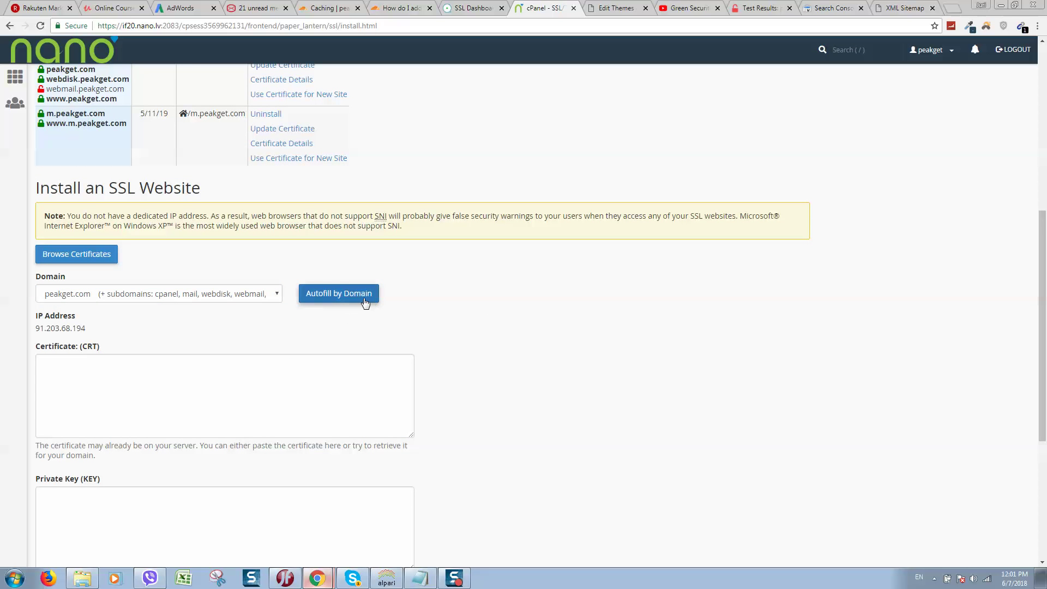
scroll(382, 300, "down", 5)
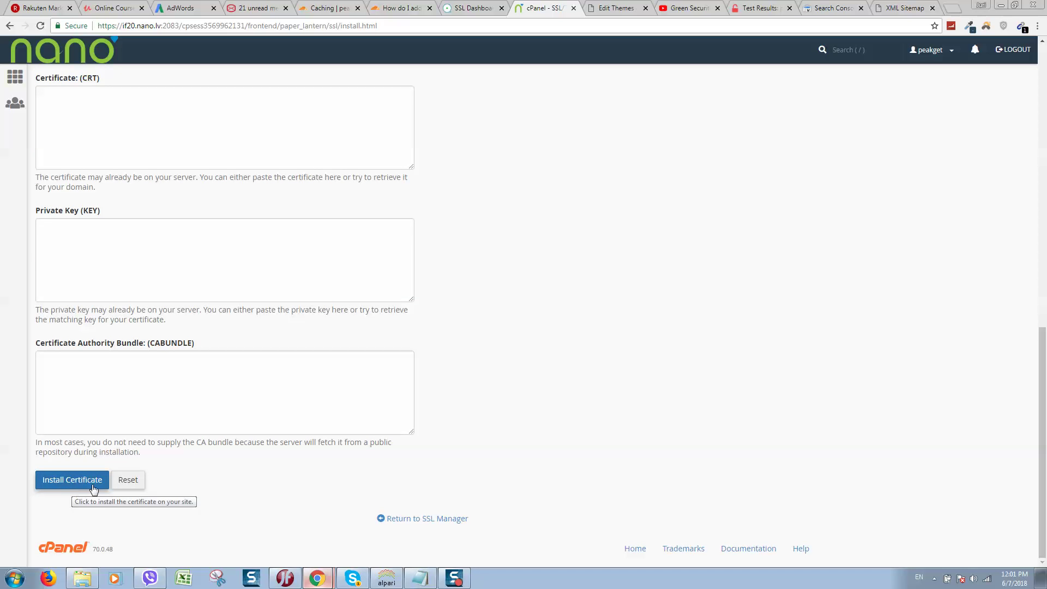
left_click(63, 51)
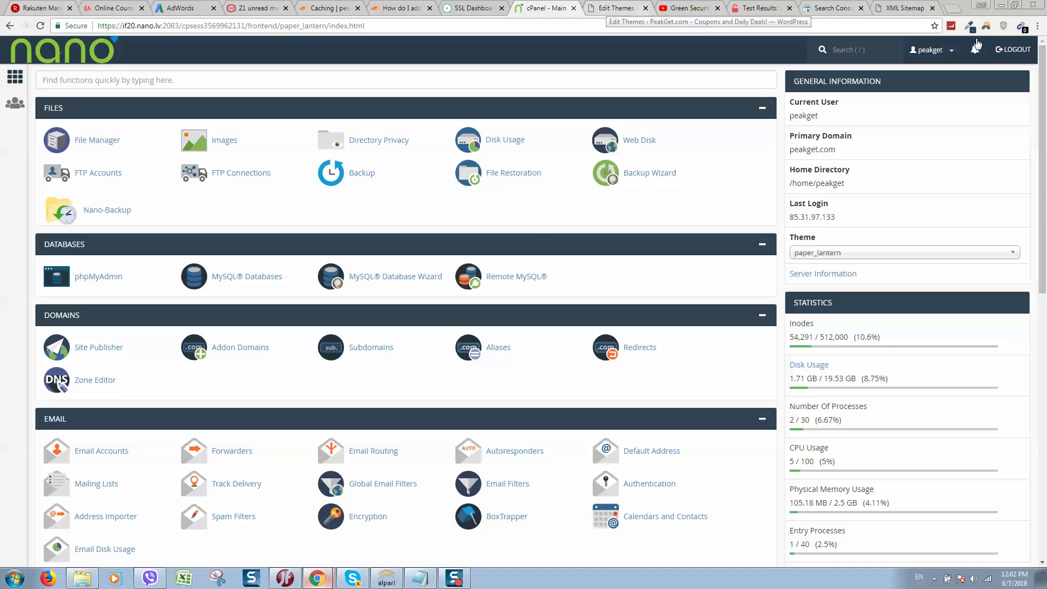
left_click(1038, 27)
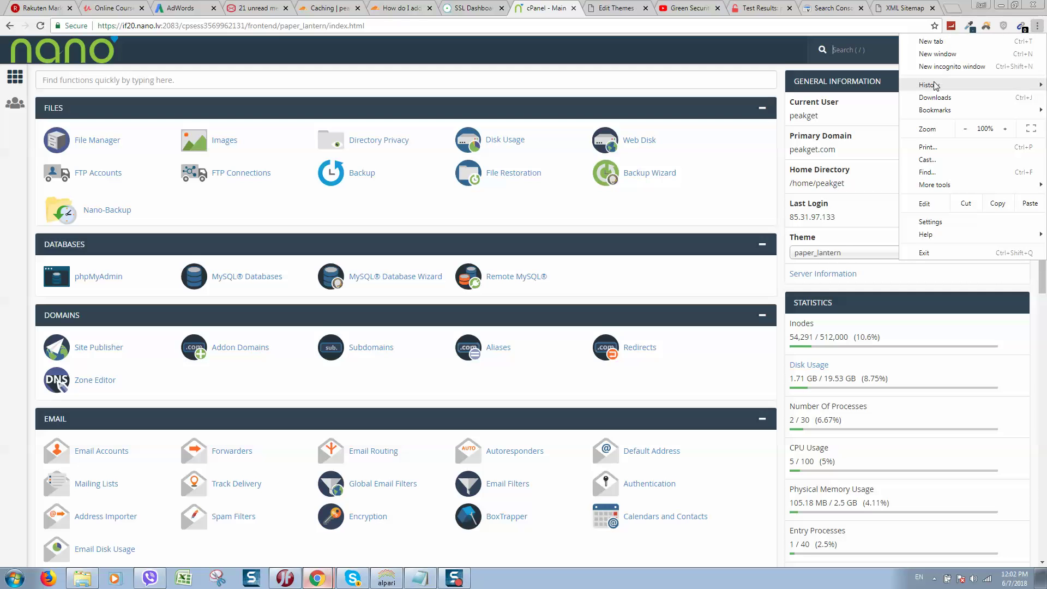
left_click(971, 69)
type("h")
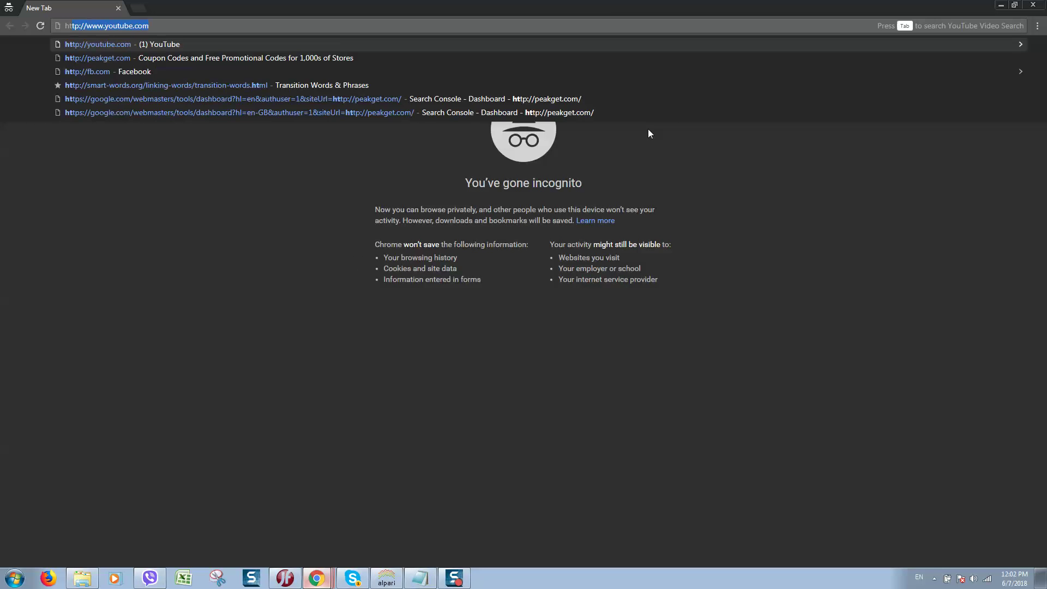
key("Escape")
type("http")
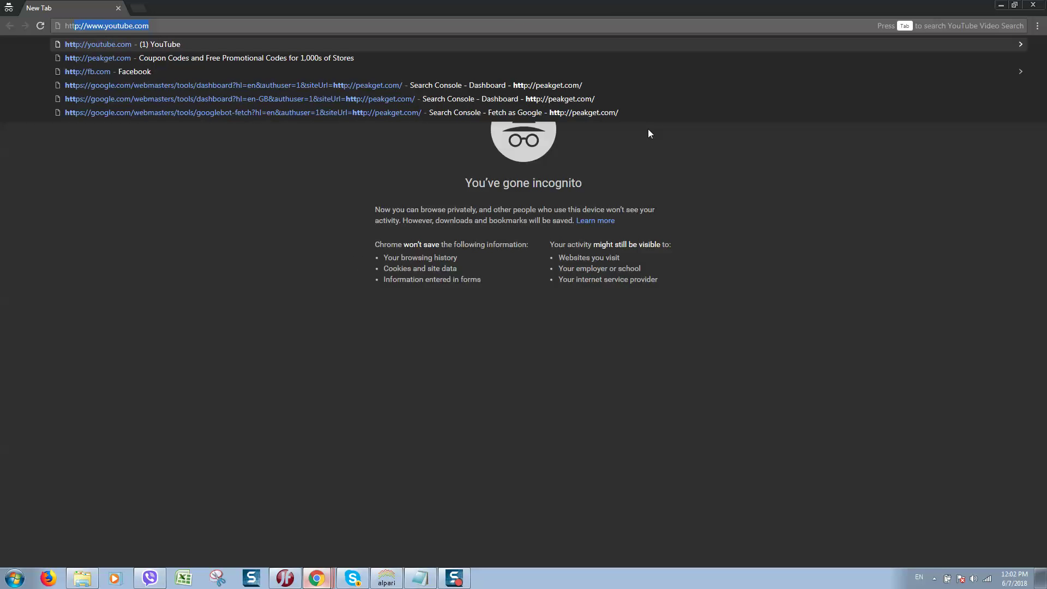
type("s")
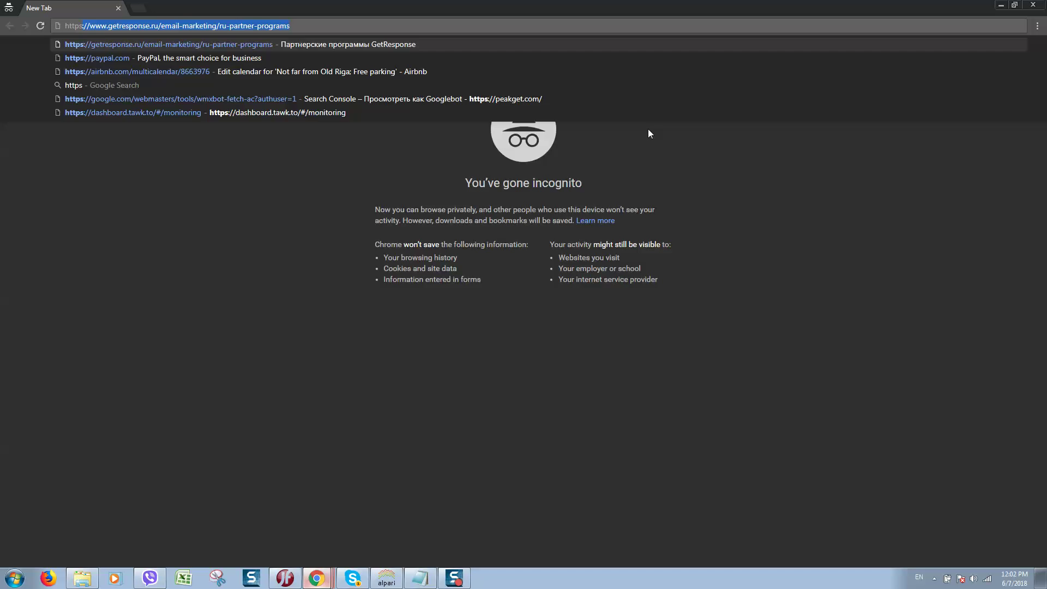
type("l:/")
key("BackSpace")
key("BackSpace")
key("BackSpace")
type(":/")
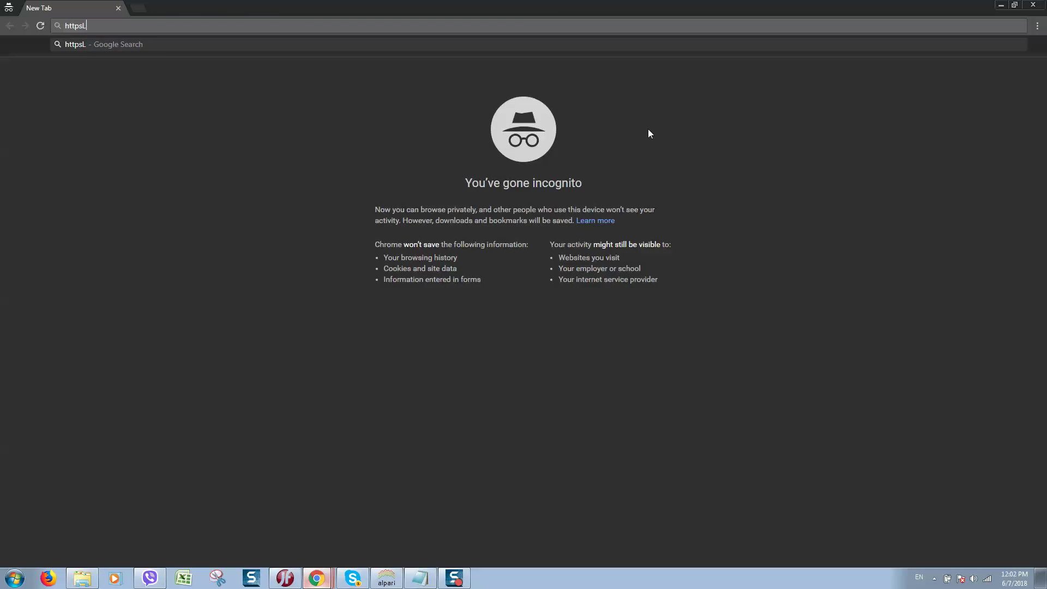
type("/")
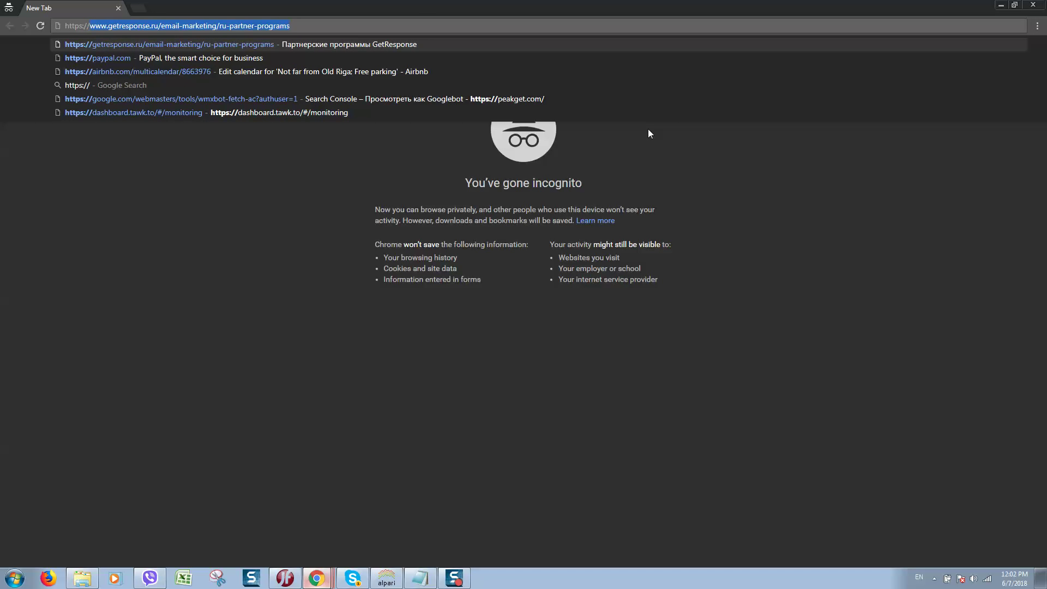
type("peakge")
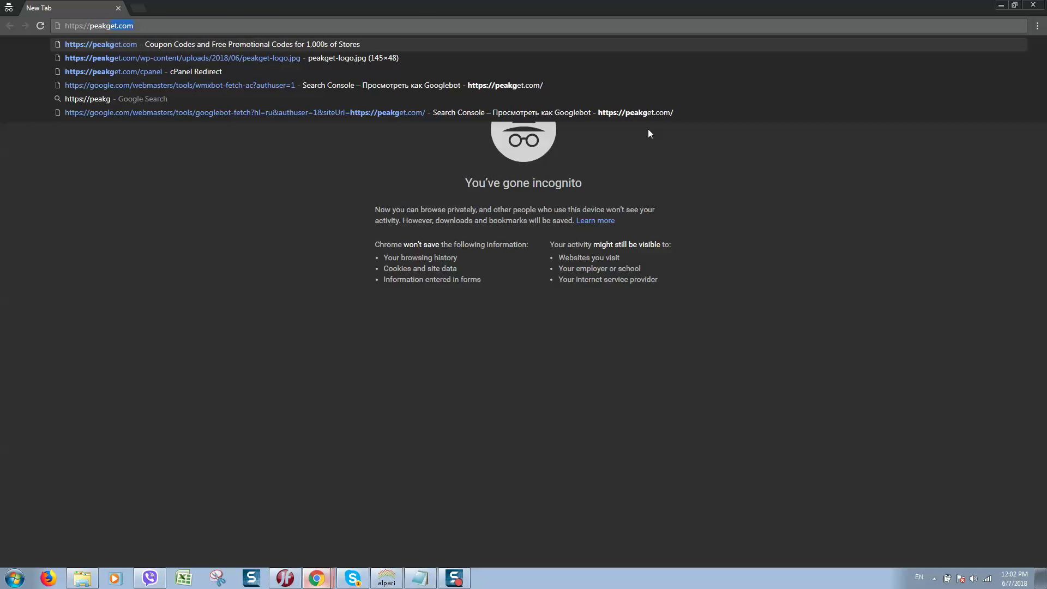
type("t.com")
key("Escape")
key("Return")
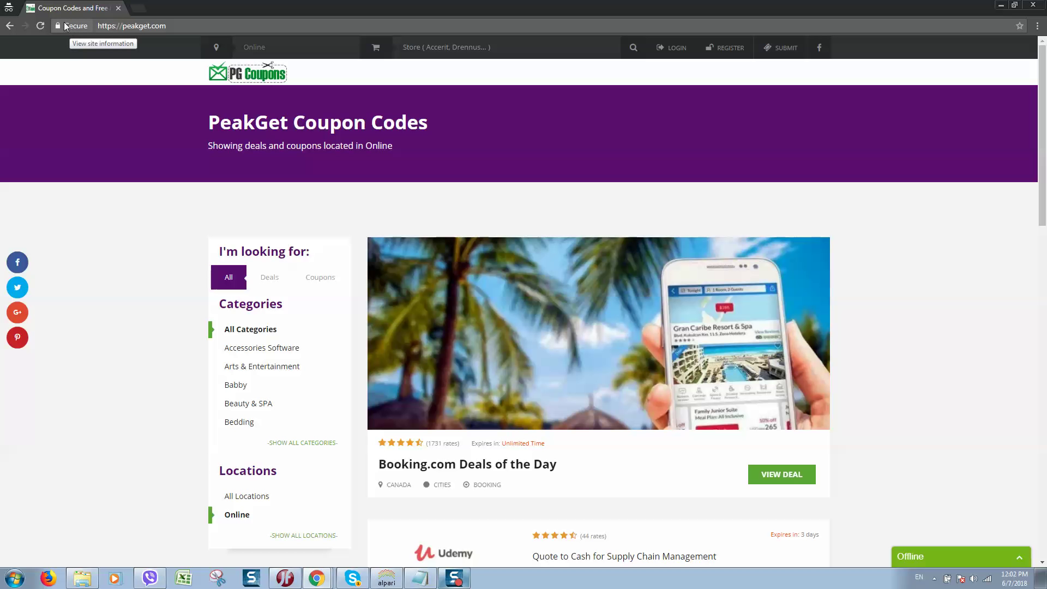
Step: Check the site's secure connection details, reload the page, then close the incognito window
left_click(65, 25)
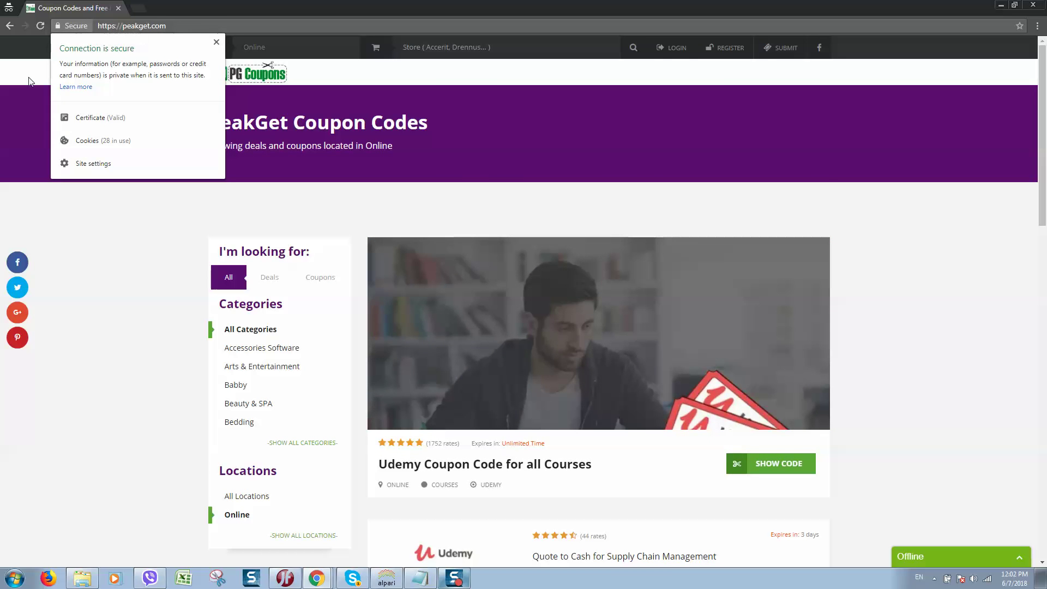
left_click(82, 26)
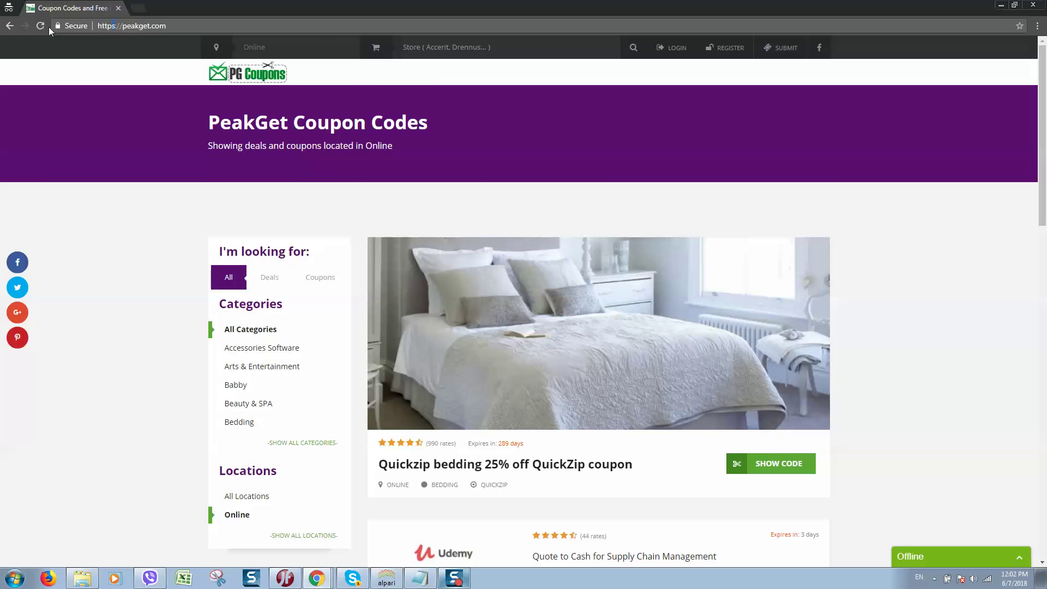
left_click(48, 27)
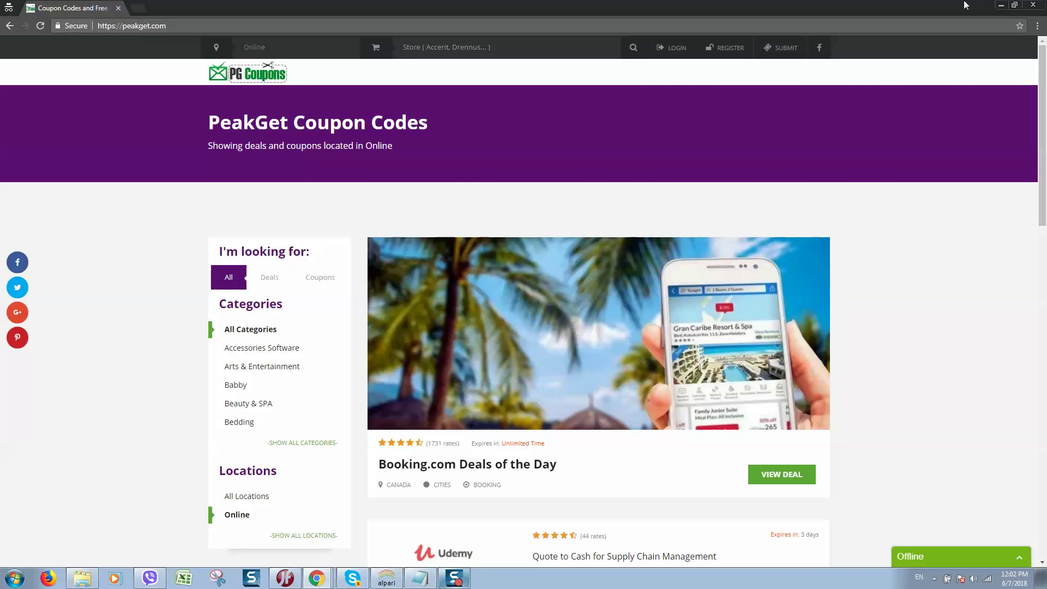
left_click(1001, 5)
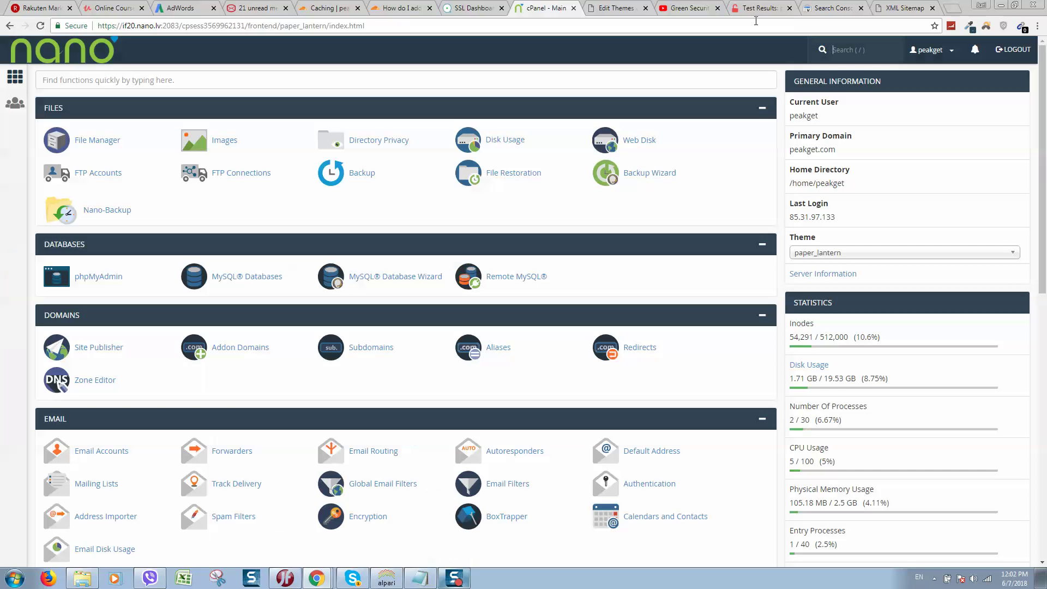
Step: Go from the earlier Test Results tab to the Why No Padlock home page
left_click(760, 9)
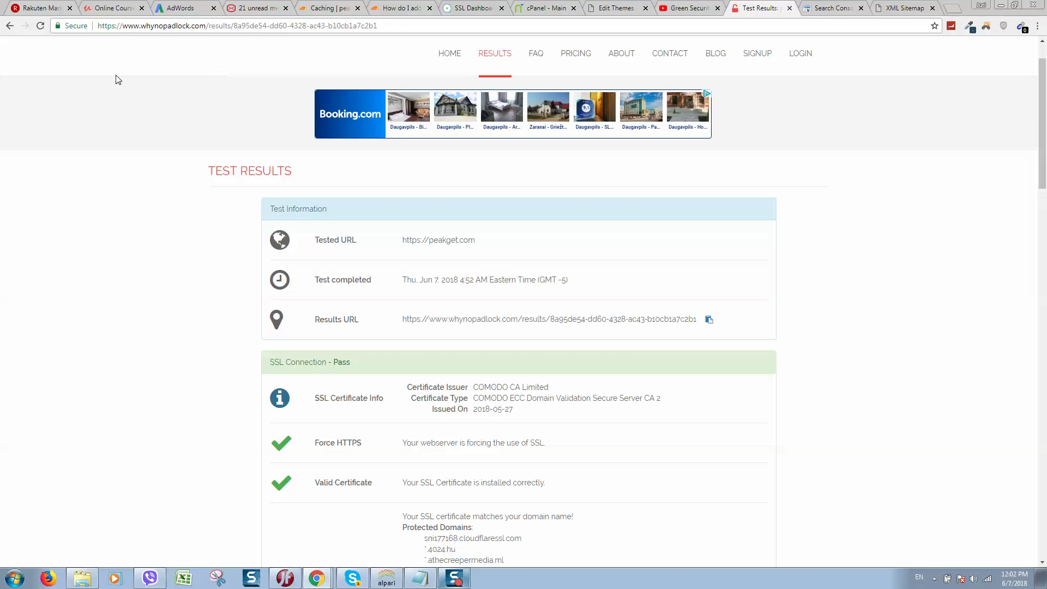
left_click_drag(147, 26, 201, 23)
left_click(582, 238)
scroll(542, 232, "up", 1)
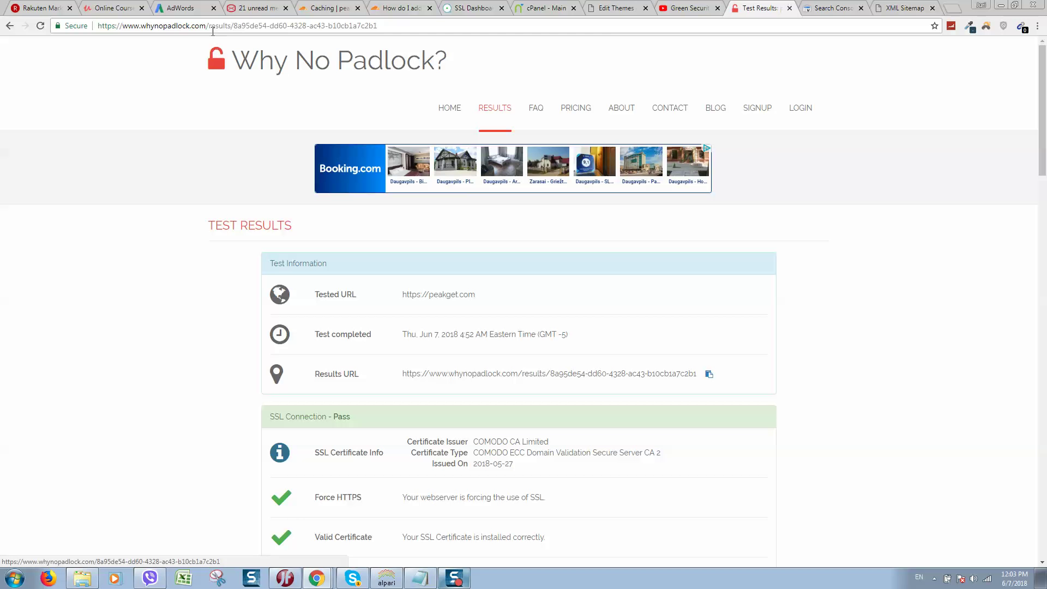
left_click(818, 25)
key("ctrl+v")
key("Return")
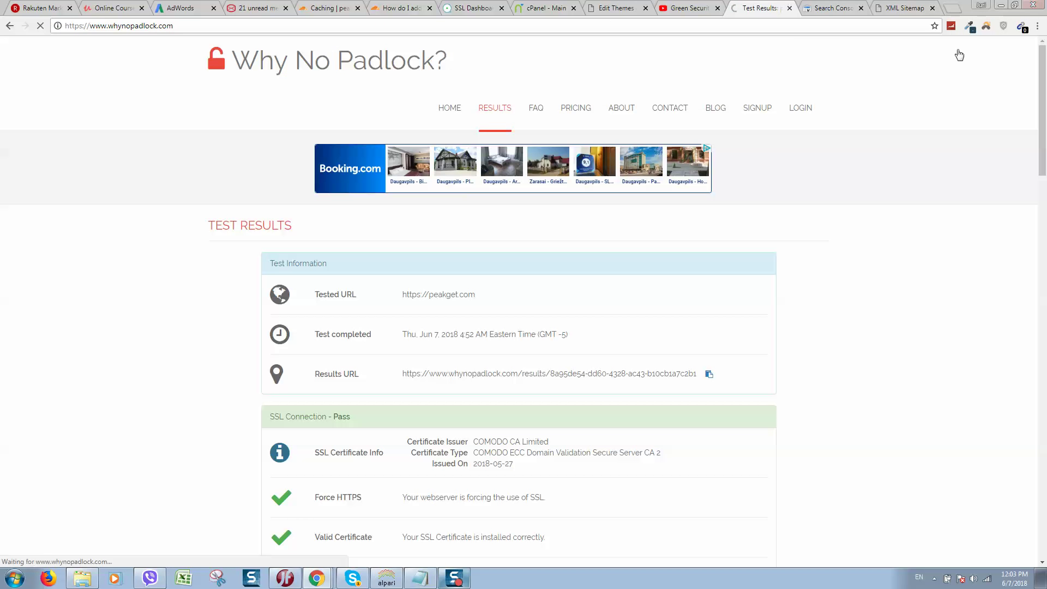
left_click(401, 352)
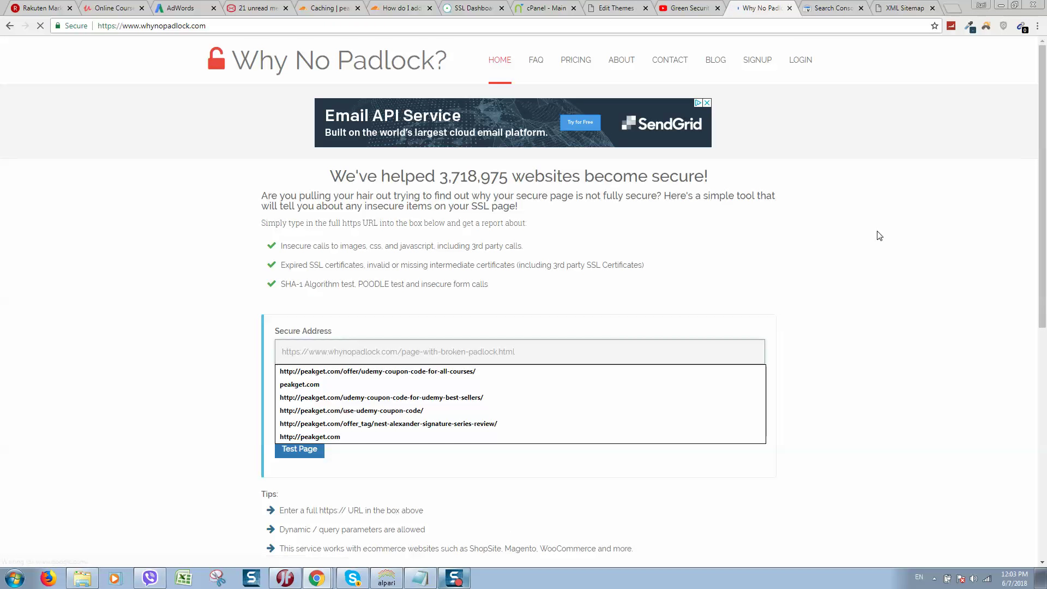
type("https")
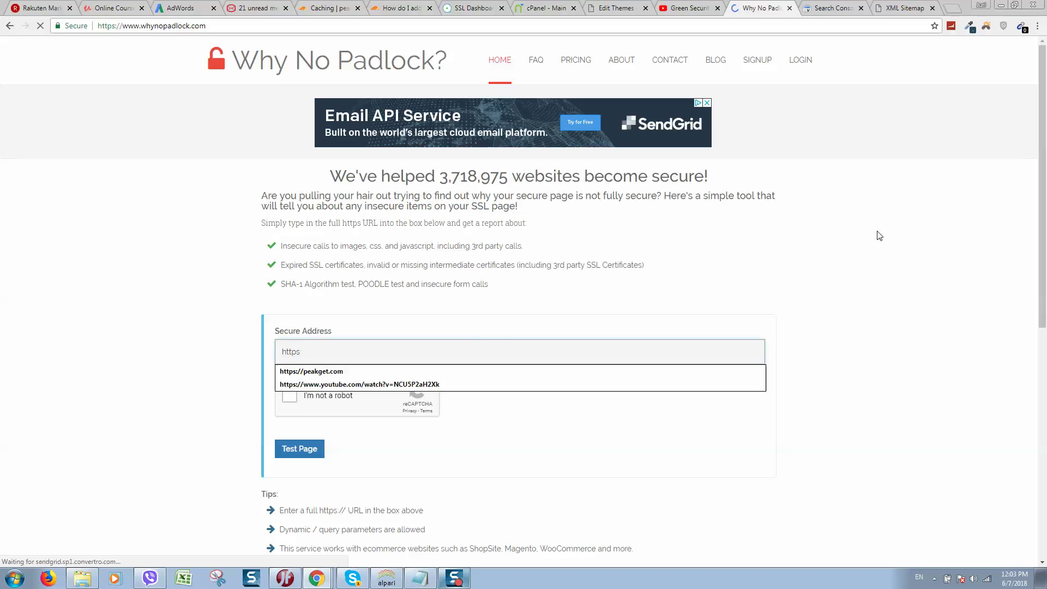
key("Down")
key("Return")
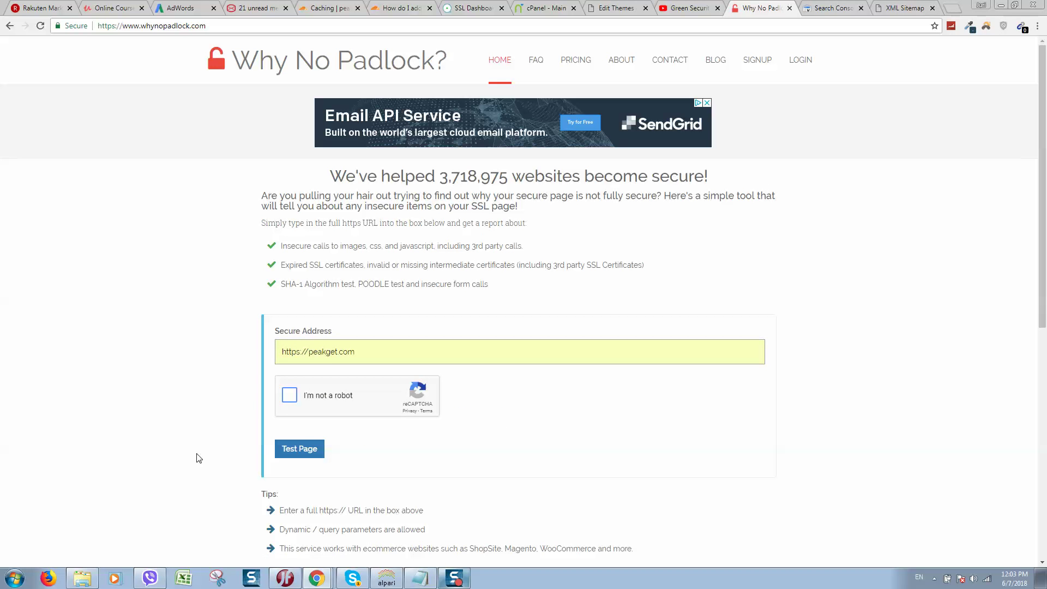
left_click(289, 395)
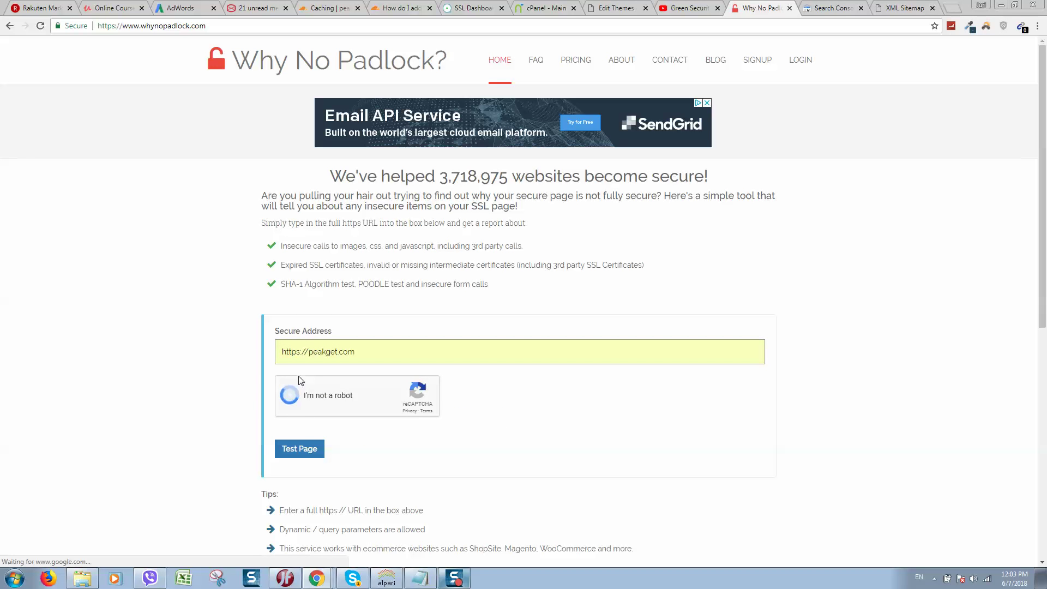
left_click(302, 454)
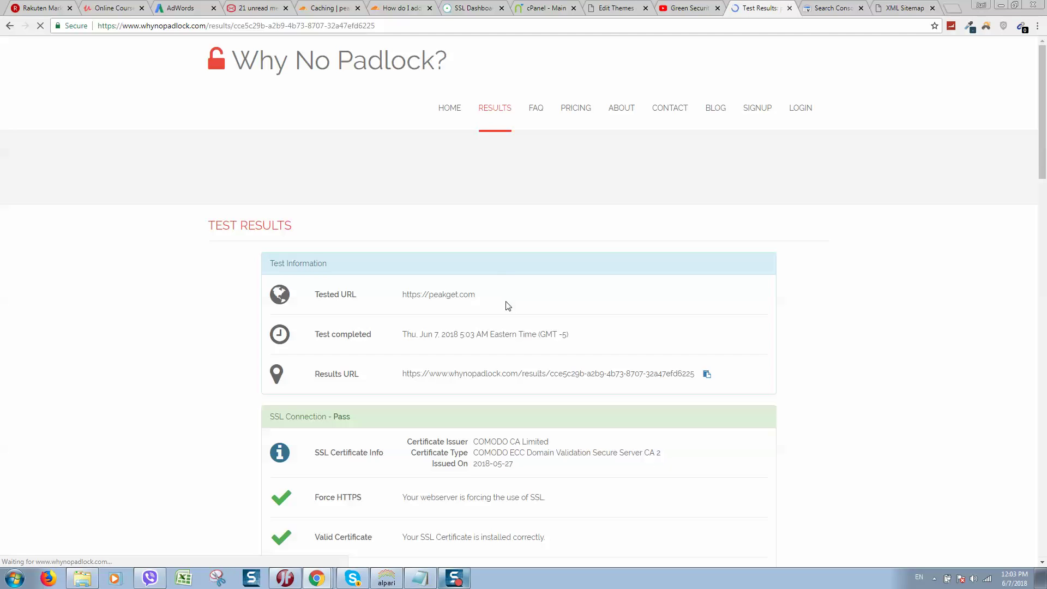
Step: Highlight the Force HTTPS result in the Why No Padlock report
scroll(316, 250, "down", 2)
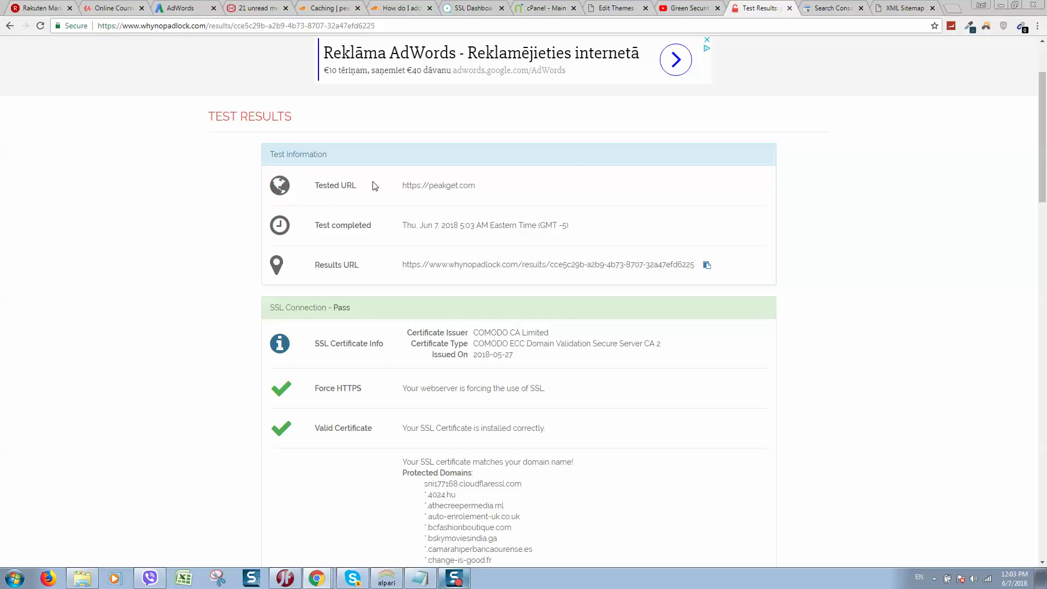
scroll(325, 349, "down", 2)
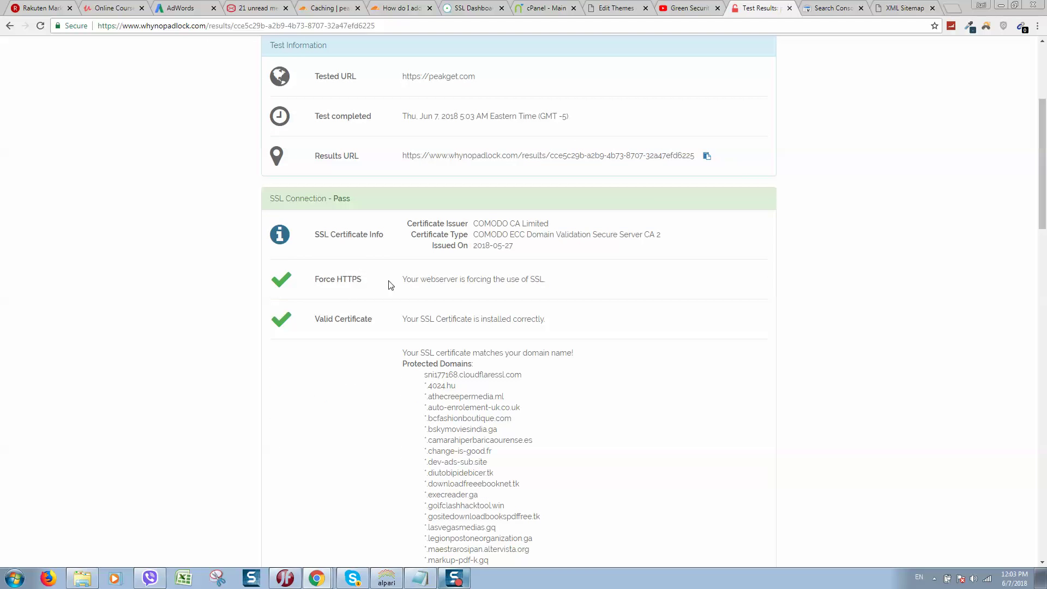
left_click_drag(589, 287, 296, 279)
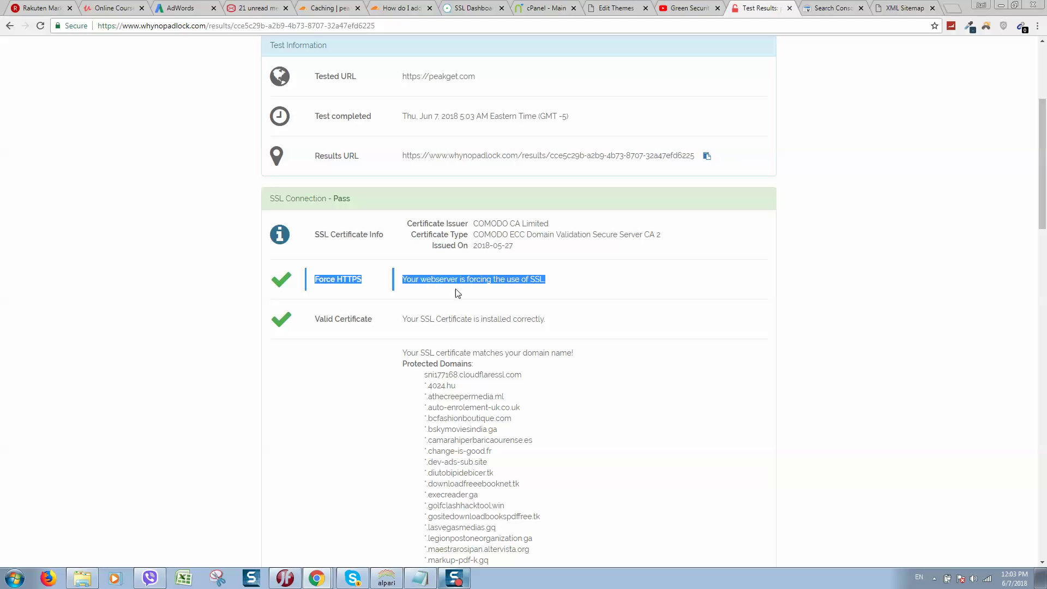
left_click_drag(357, 280, 336, 279)
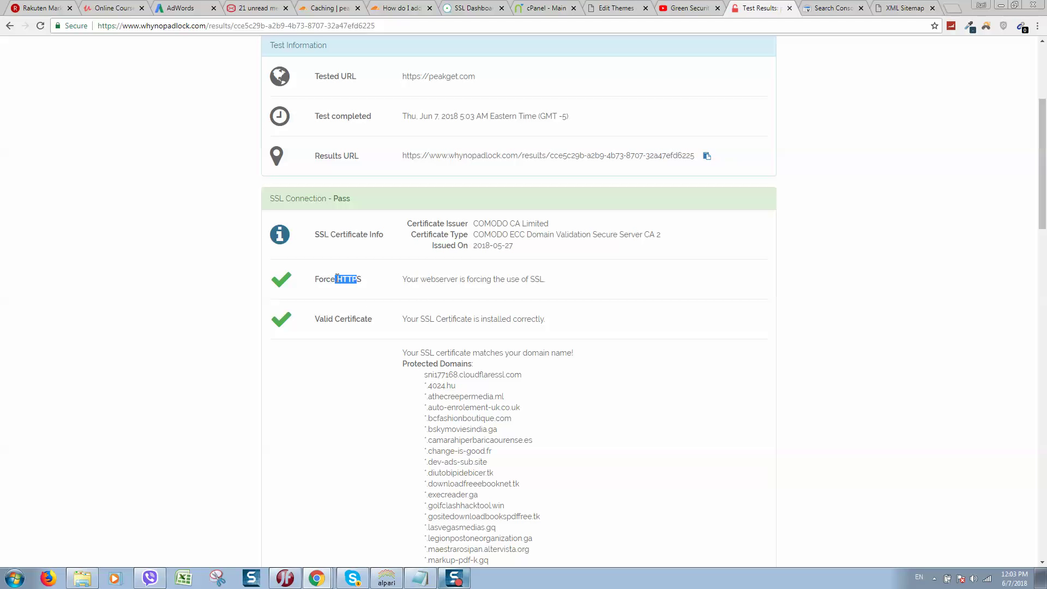
left_click_drag(369, 283, 351, 280)
Step: Mark the sha256 signature, certificate expiry, TLSv1 warning and mixed content results
scroll(572, 283, "down", 2)
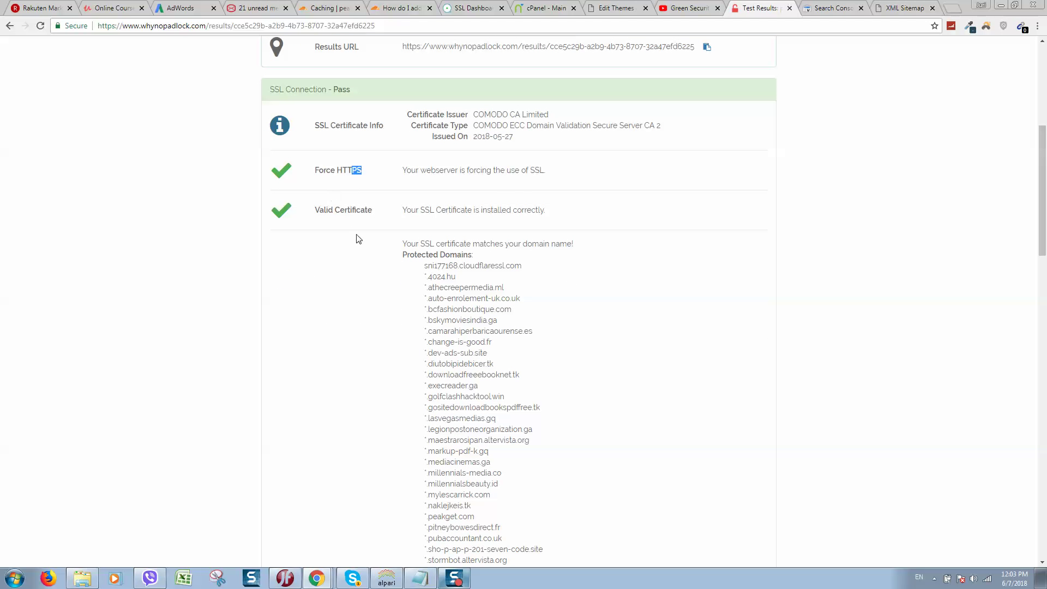
scroll(446, 264, "down", 2)
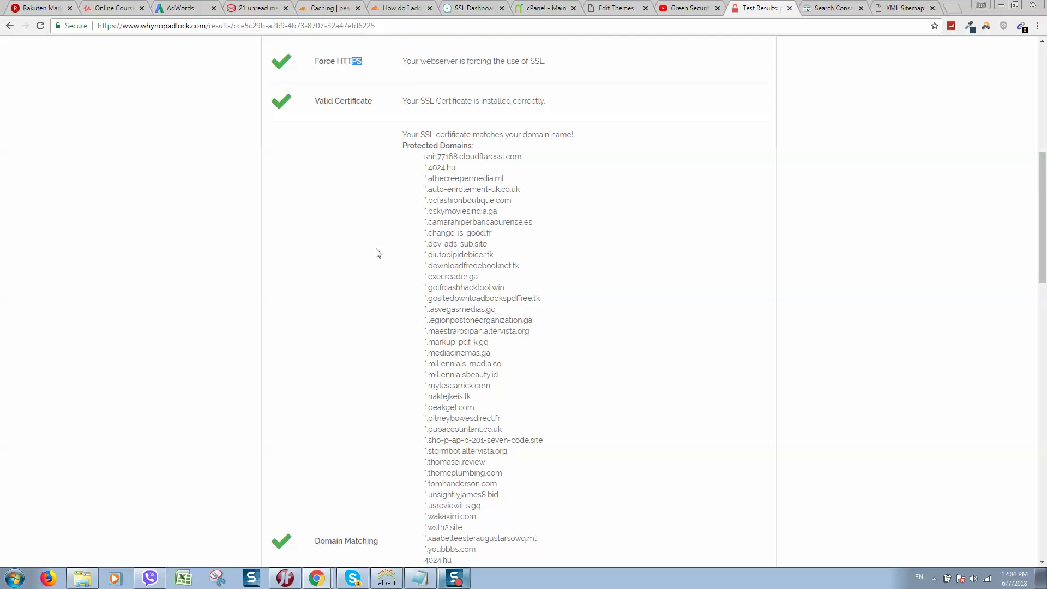
scroll(376, 253, "down", 1)
scroll(376, 252, "down", 2)
scroll(382, 262, "down", 5)
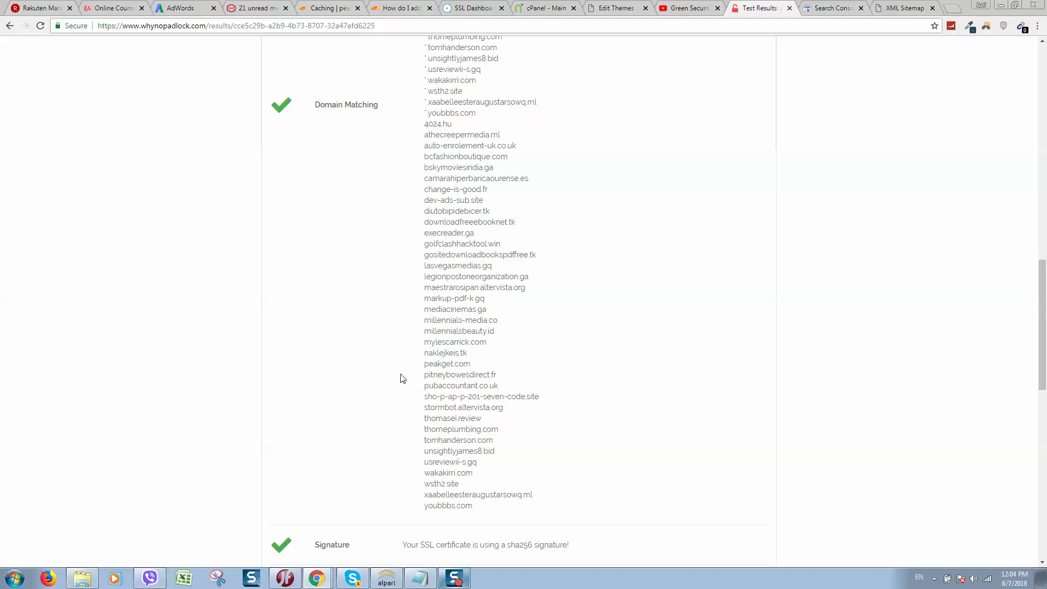
scroll(400, 375, "down", 1)
scroll(400, 374, "down", 2)
scroll(415, 360, "down", 2)
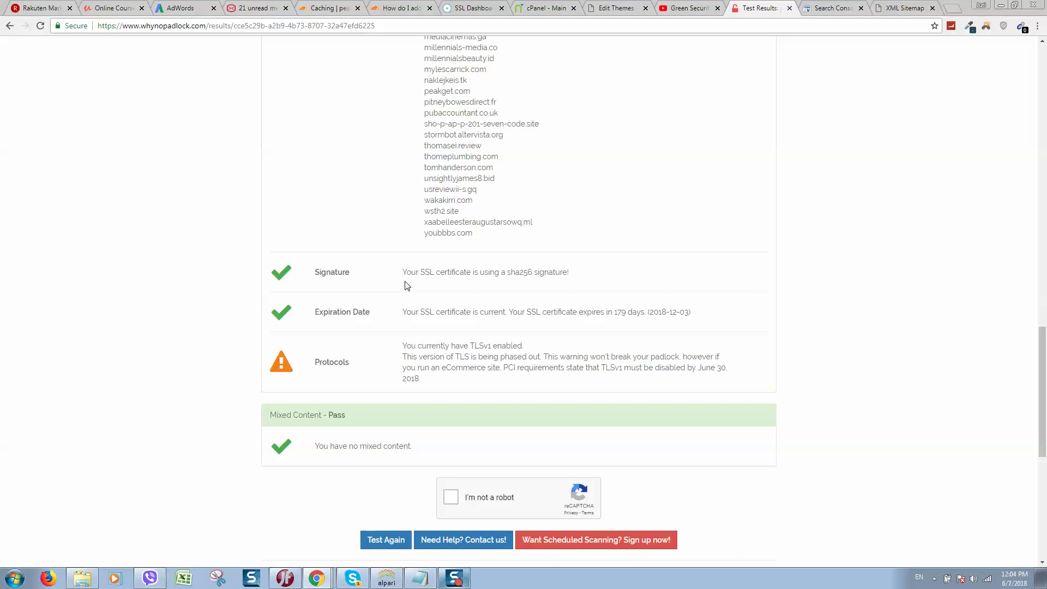
left_click_drag(415, 272, 550, 275)
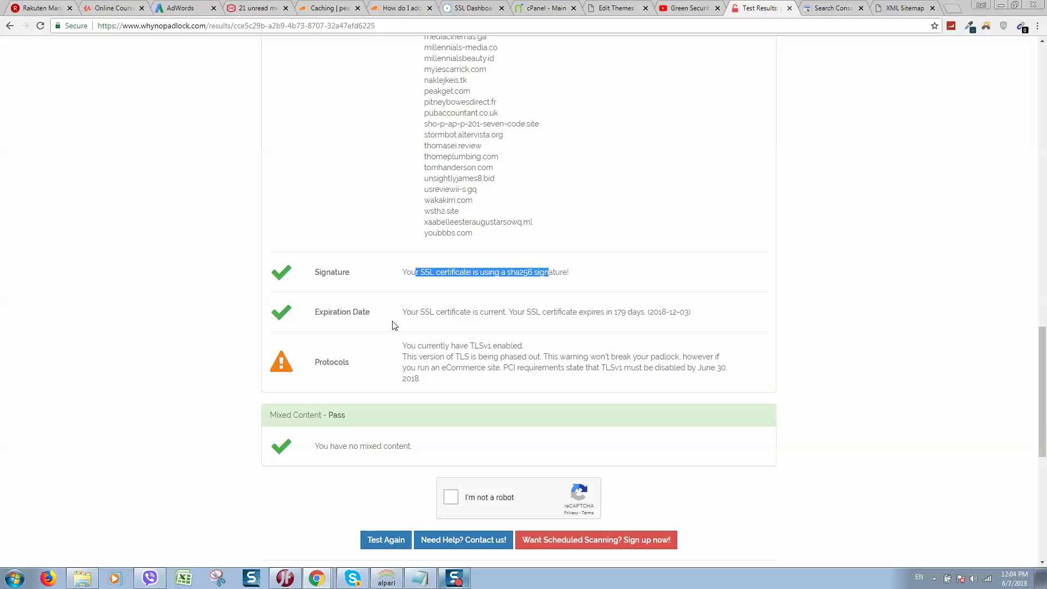
left_click_drag(430, 312, 537, 312)
left_click_drag(460, 346, 538, 358)
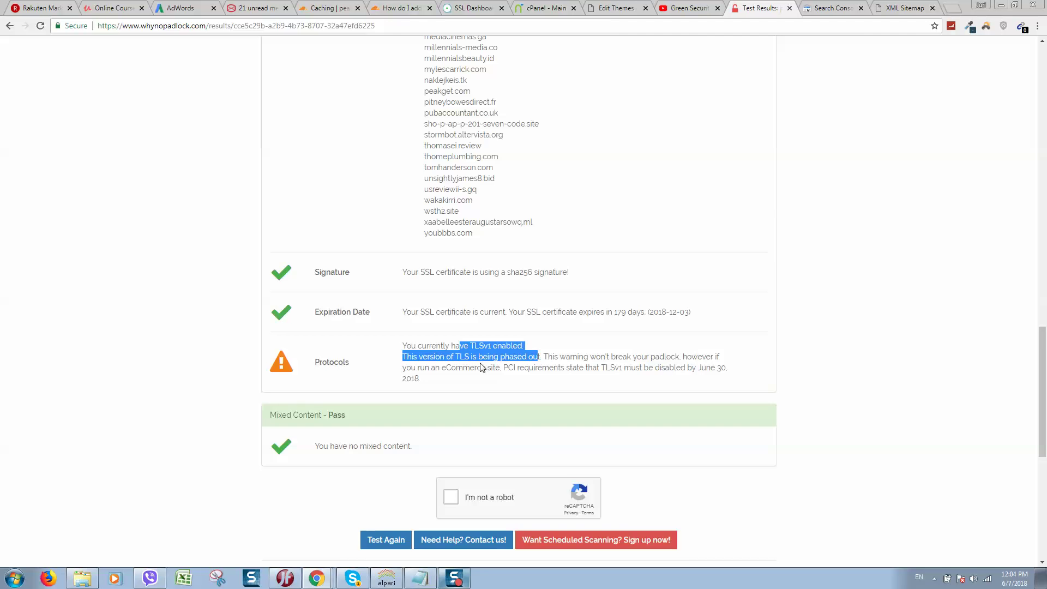
scroll(479, 367, "down", 2)
left_click_drag(267, 310, 451, 318)
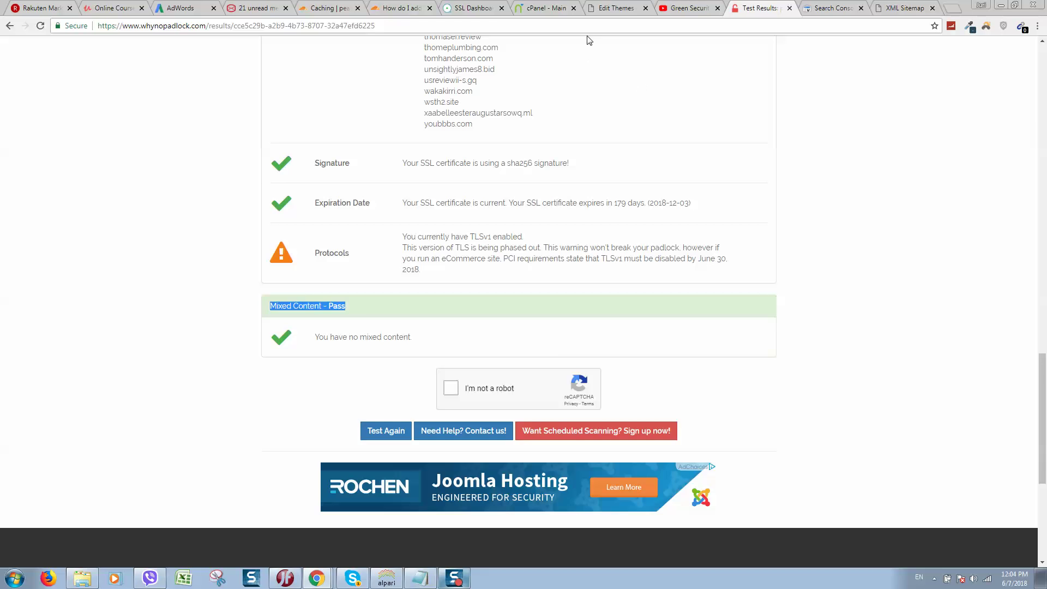
left_click(616, 8)
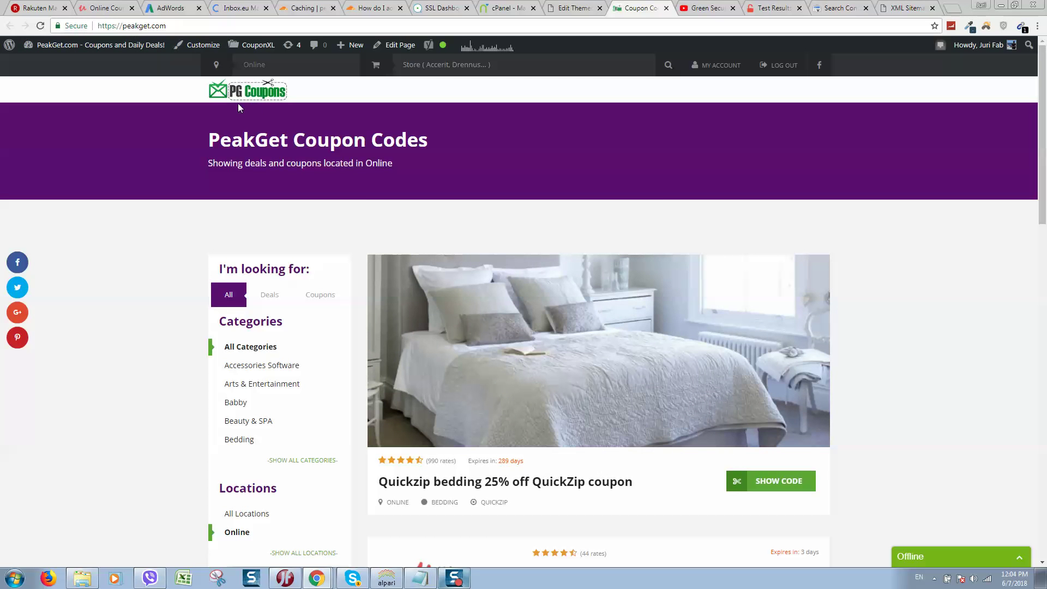
Step: Compare the SSL test results with the live PeakGet homepage, ending on header.php
left_click(780, 9)
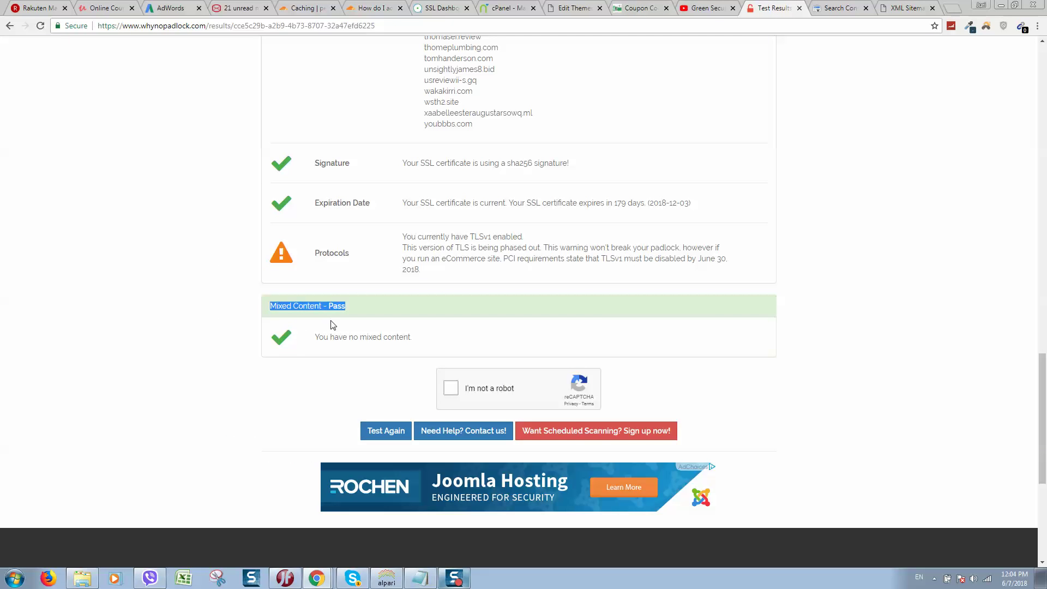
left_click(640, 9)
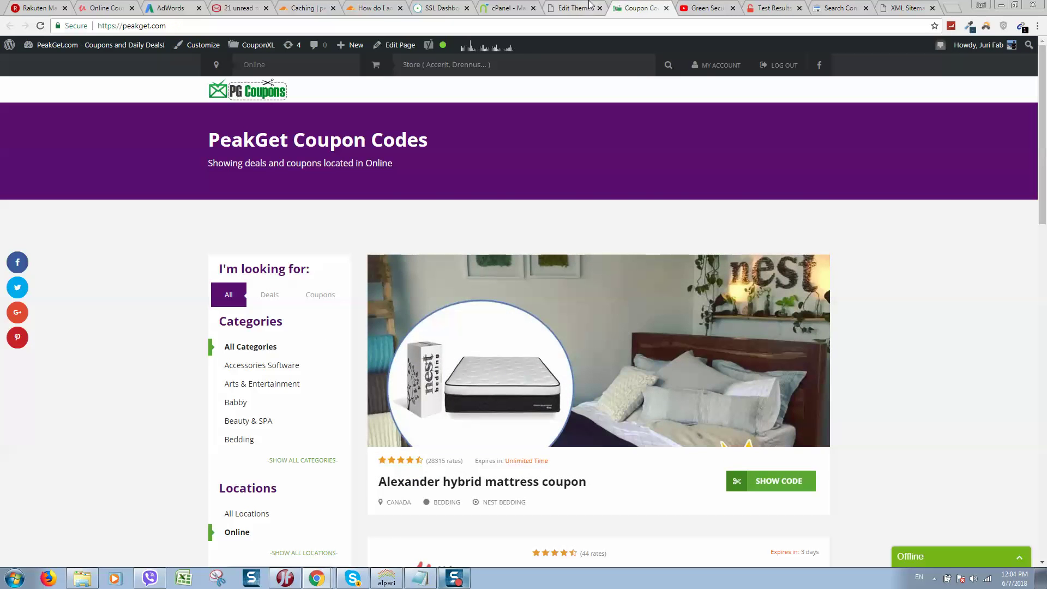
left_click(582, 9)
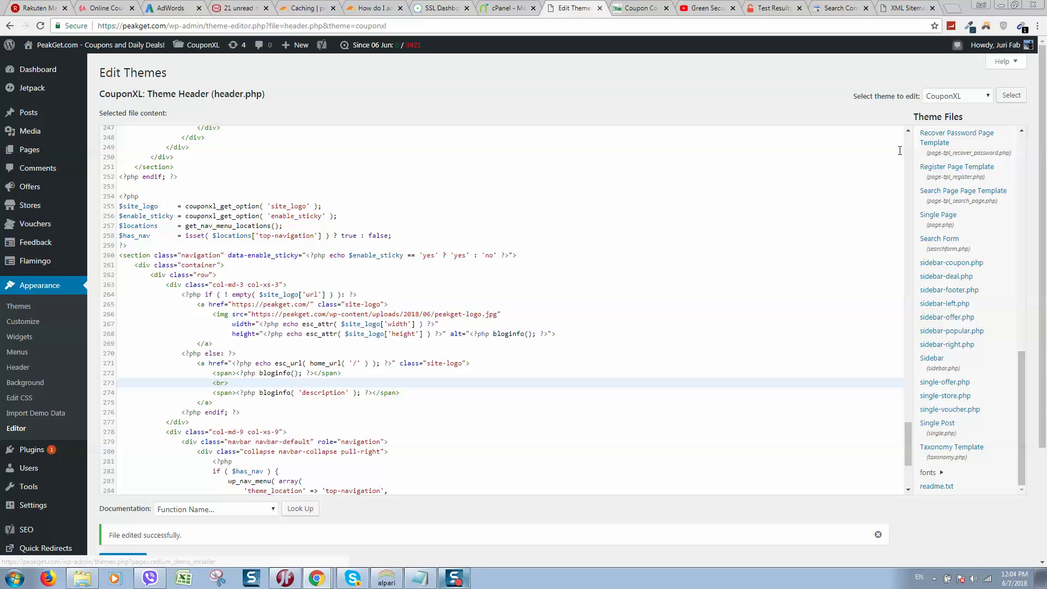
Step: Search header.php for 'logo' and inspect the logo link and image tag
scroll(965, 220, "up", 1)
scroll(966, 220, "up", 5)
scroll(961, 273, "up", 5)
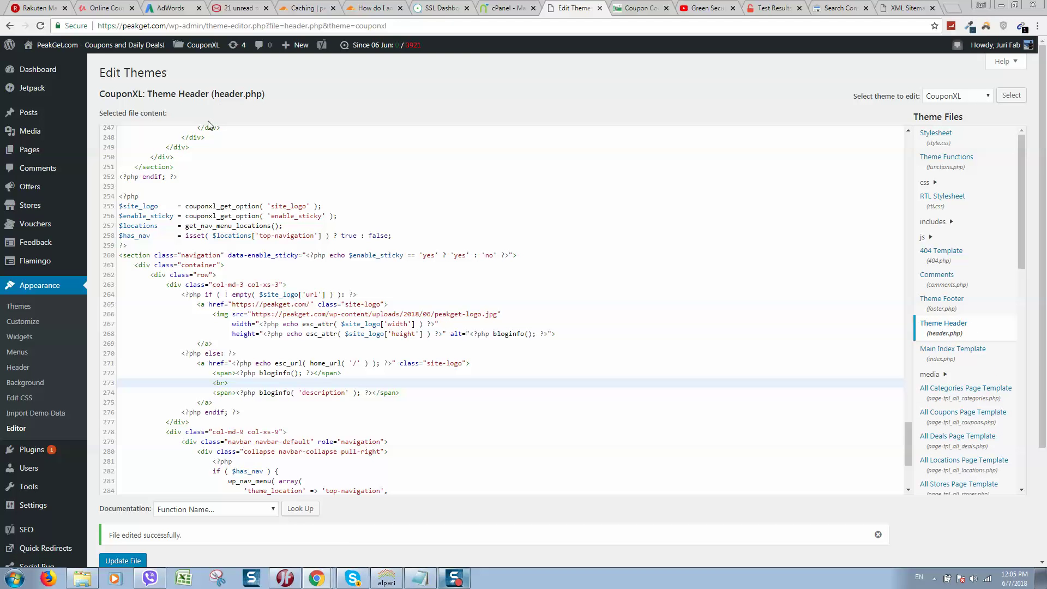
left_click(275, 136)
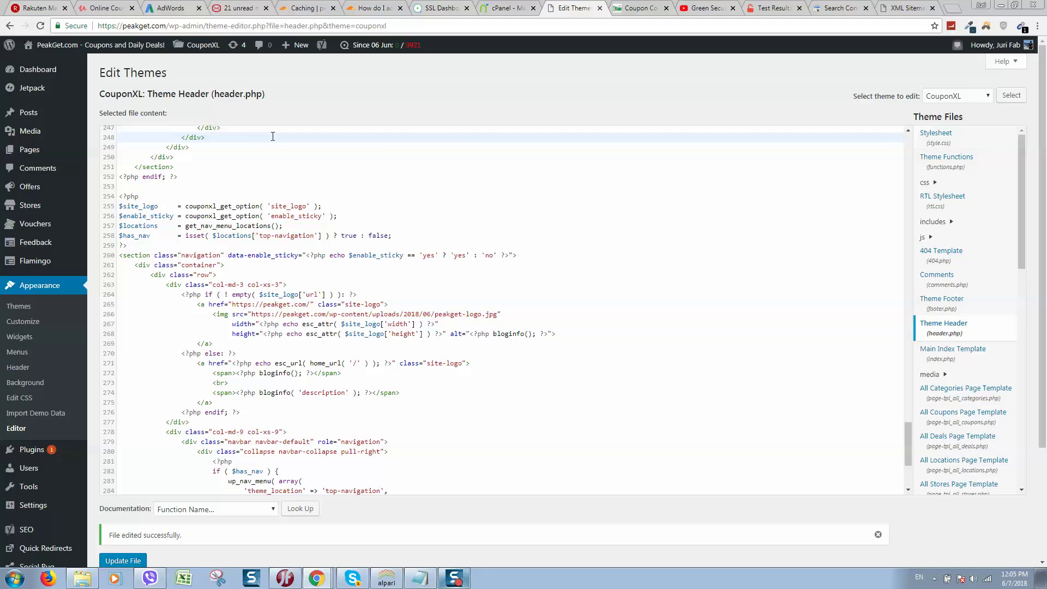
key("ctrl+f")
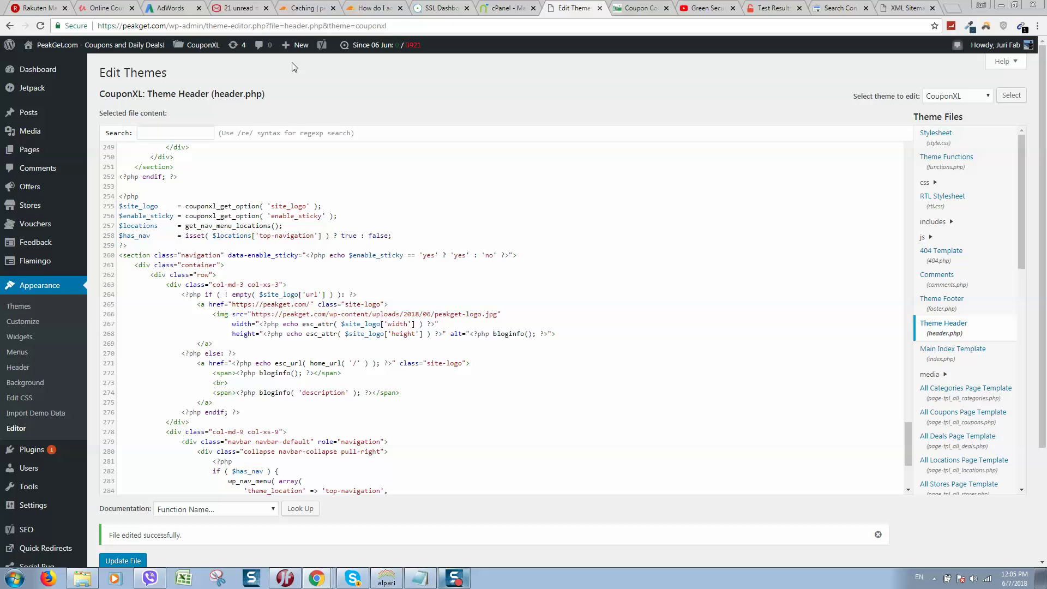
type("logo")
left_click_drag(201, 305, 499, 315)
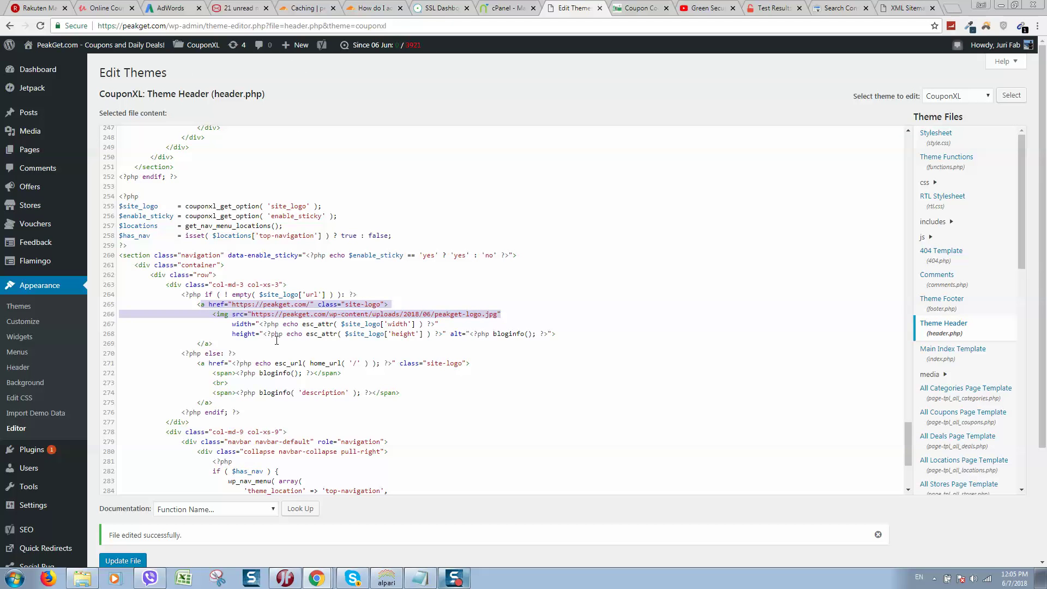
left_click(258, 316)
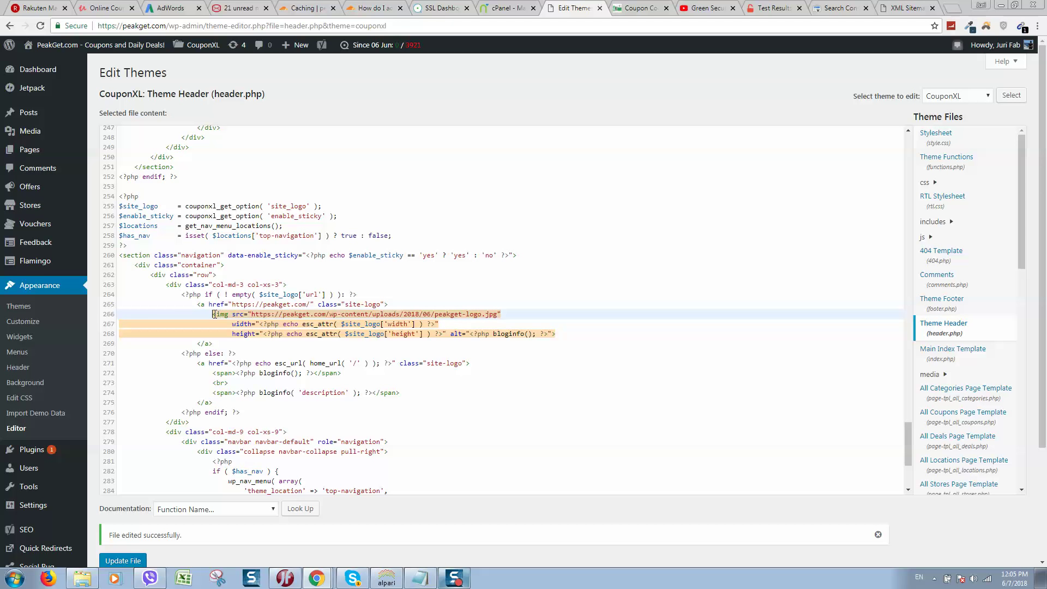
left_click_drag(221, 316, 248, 314)
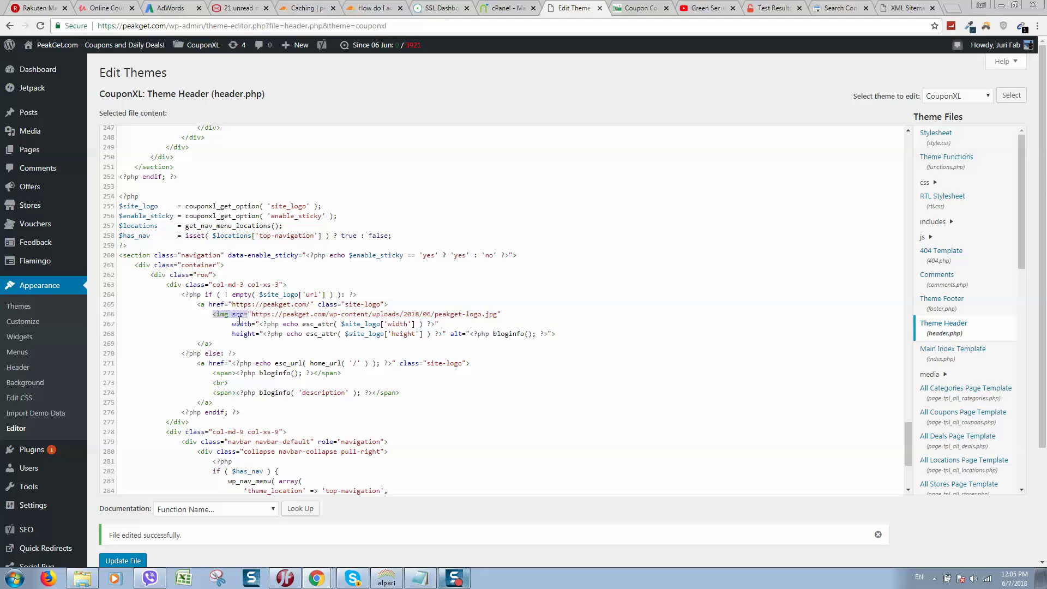
left_click(263, 312)
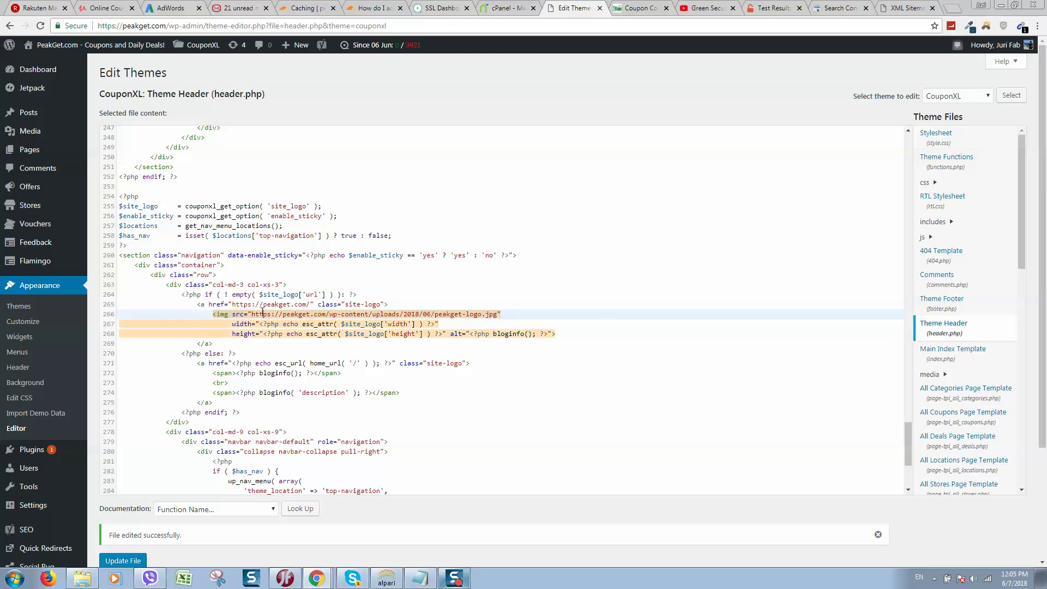
left_click_drag(311, 305, 252, 304)
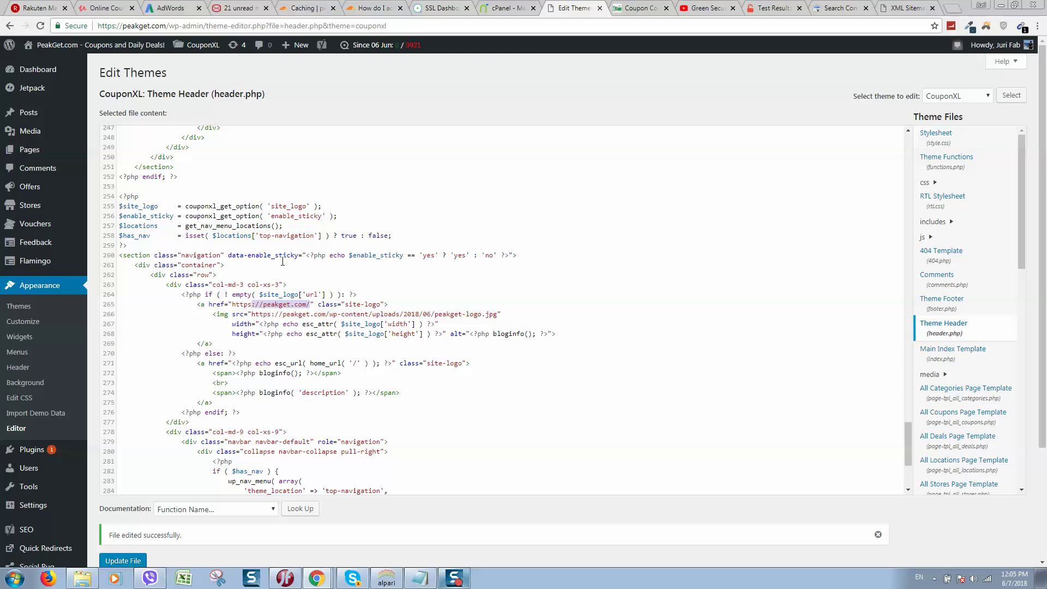
Step: Compare with the live homepage and examine the logo URL and line 264's logo condition
left_click(635, 12)
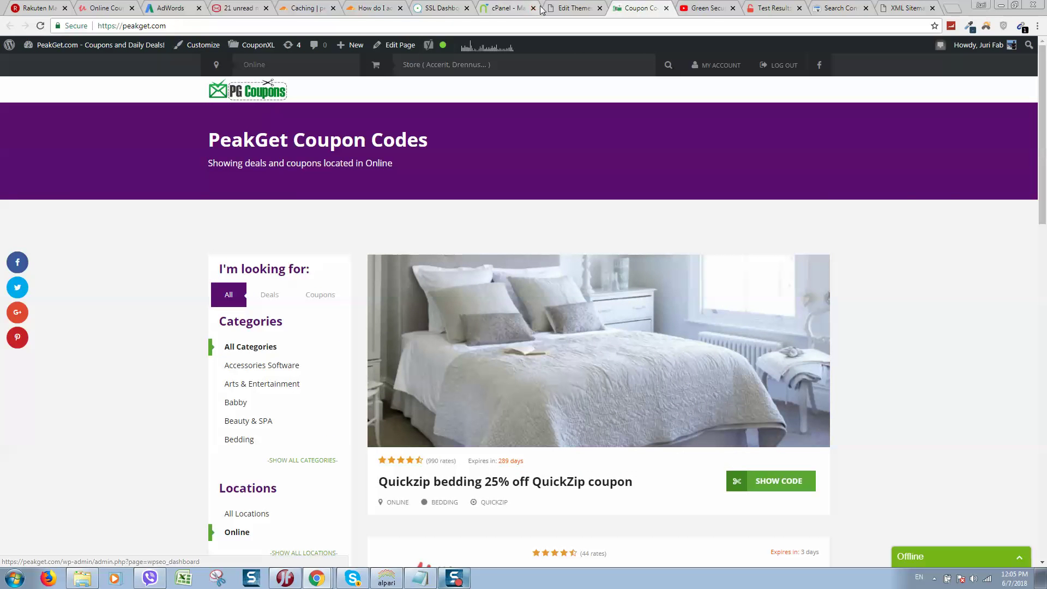
left_click(545, 9)
left_click(308, 305)
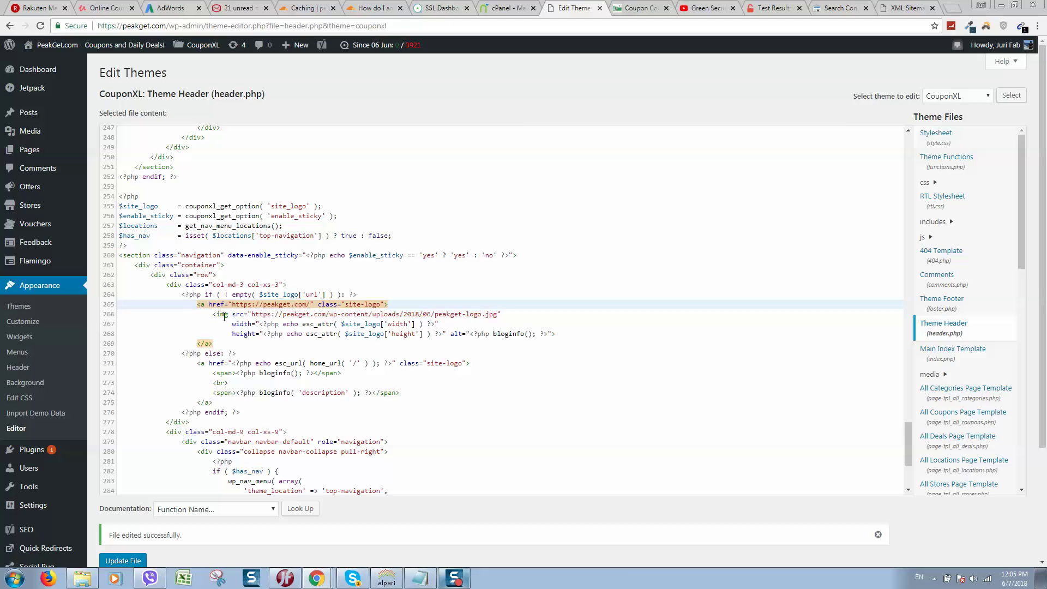
left_click(224, 315)
left_click_drag(255, 314, 500, 315)
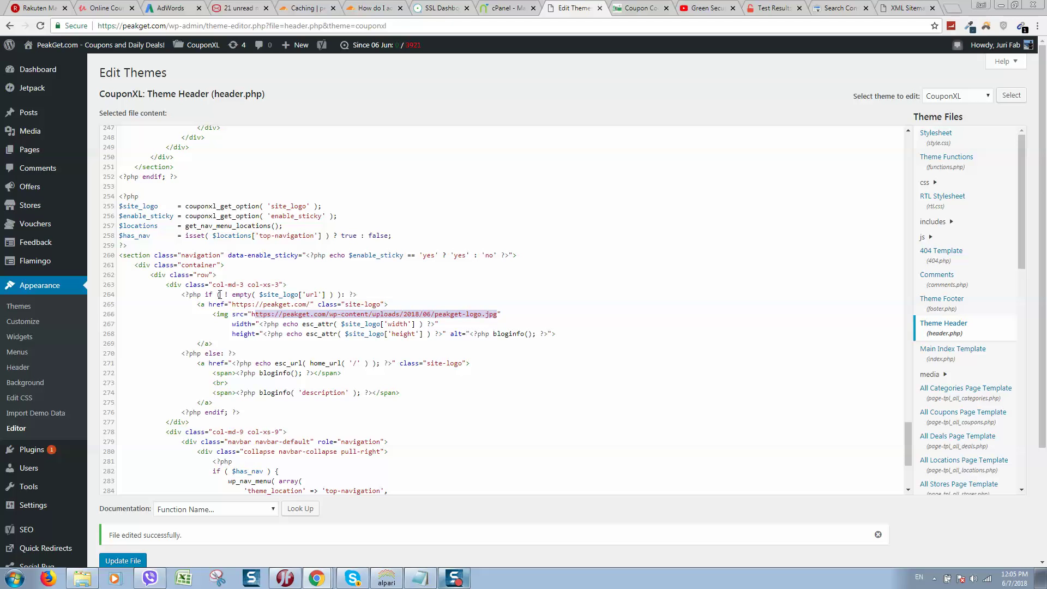
left_click_drag(357, 295, 182, 294)
left_click(182, 295)
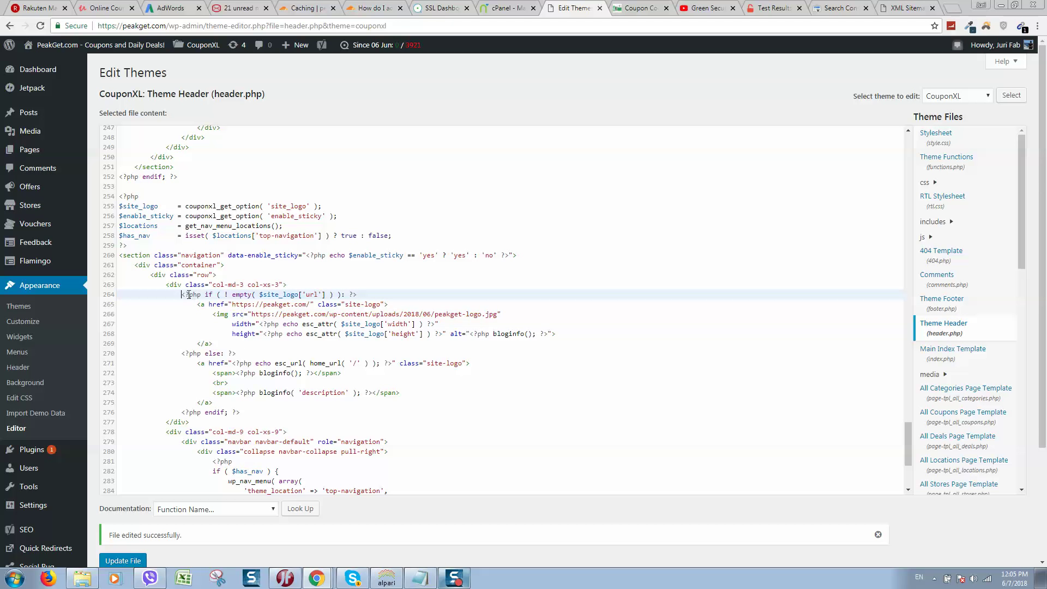
left_click_drag(183, 294, 358, 294)
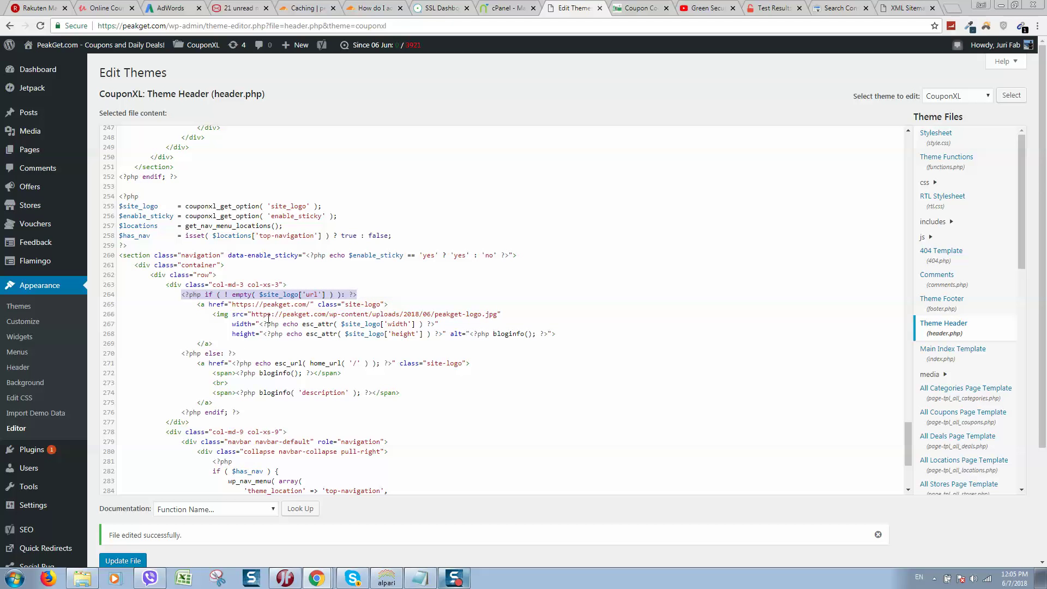
left_click(182, 294)
left_click_drag(182, 295, 188, 294)
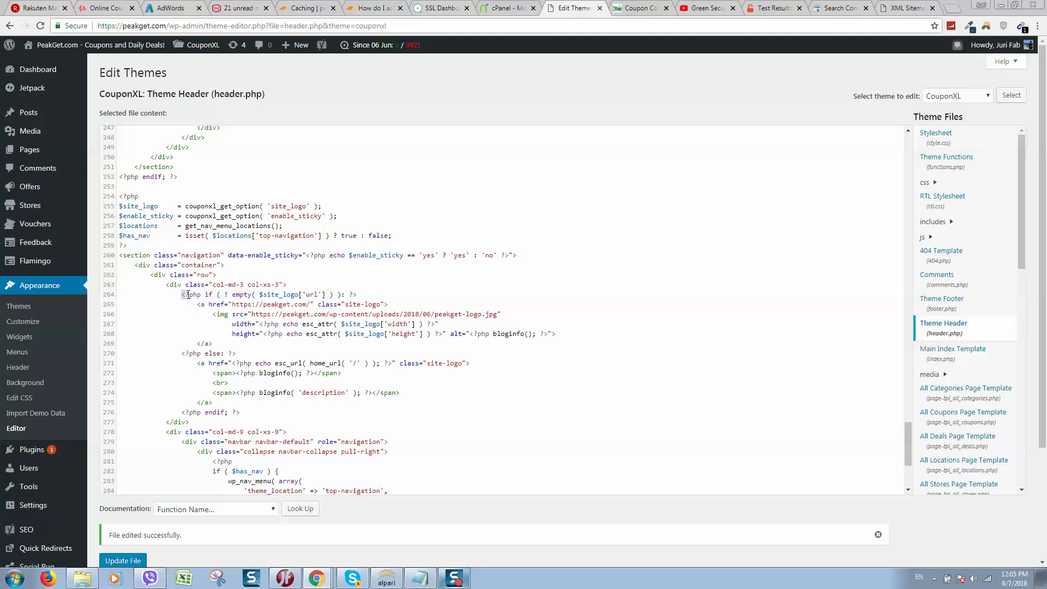
left_click_drag(359, 294, 353, 294)
Step: Confirm the logo image URL uses https and save header.php with Update File
left_click(251, 315)
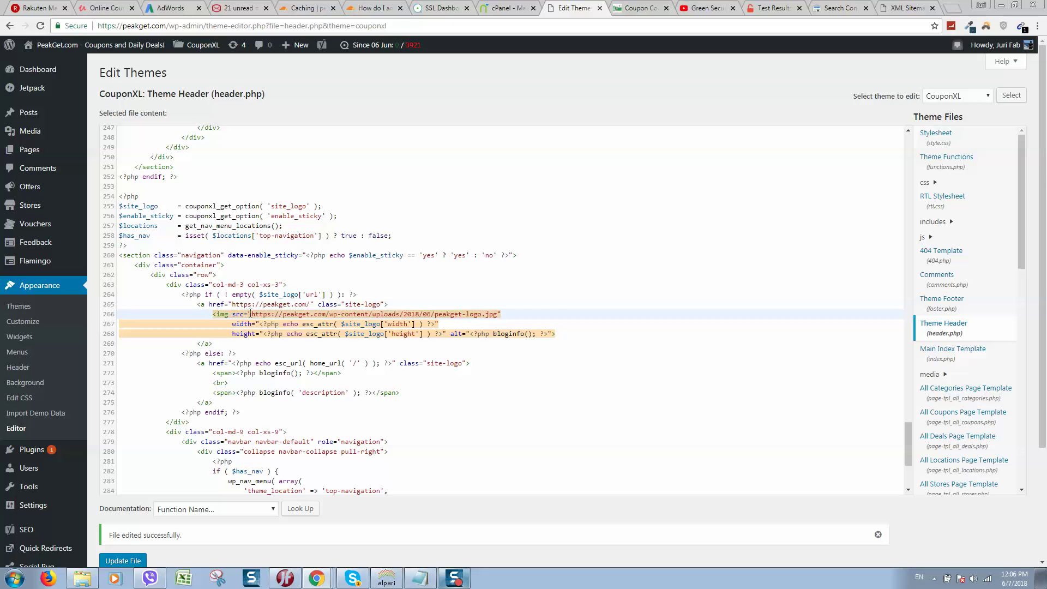
left_click_drag(249, 315, 514, 312)
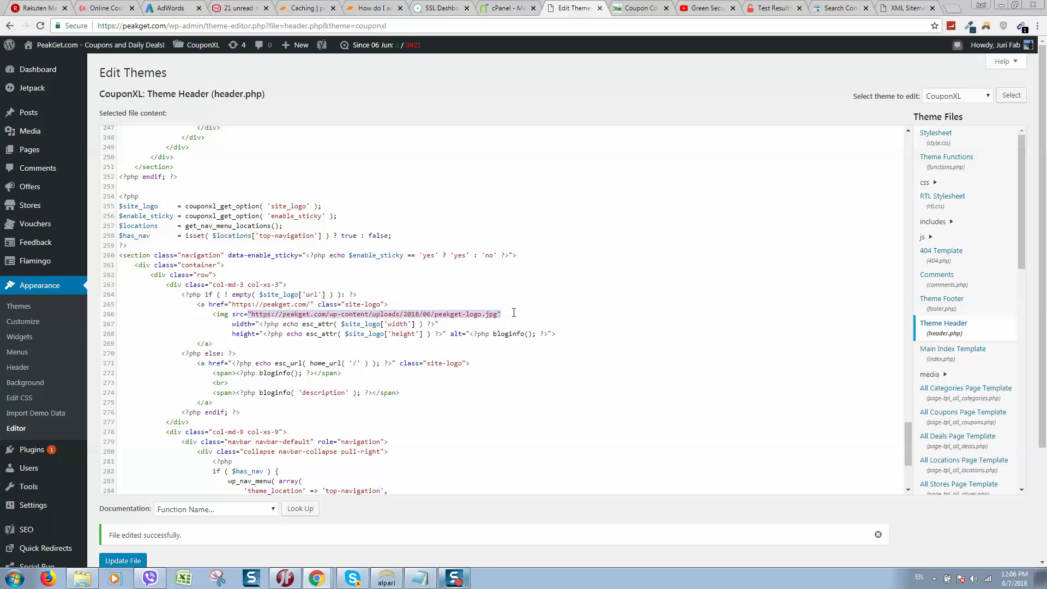
left_click(270, 314)
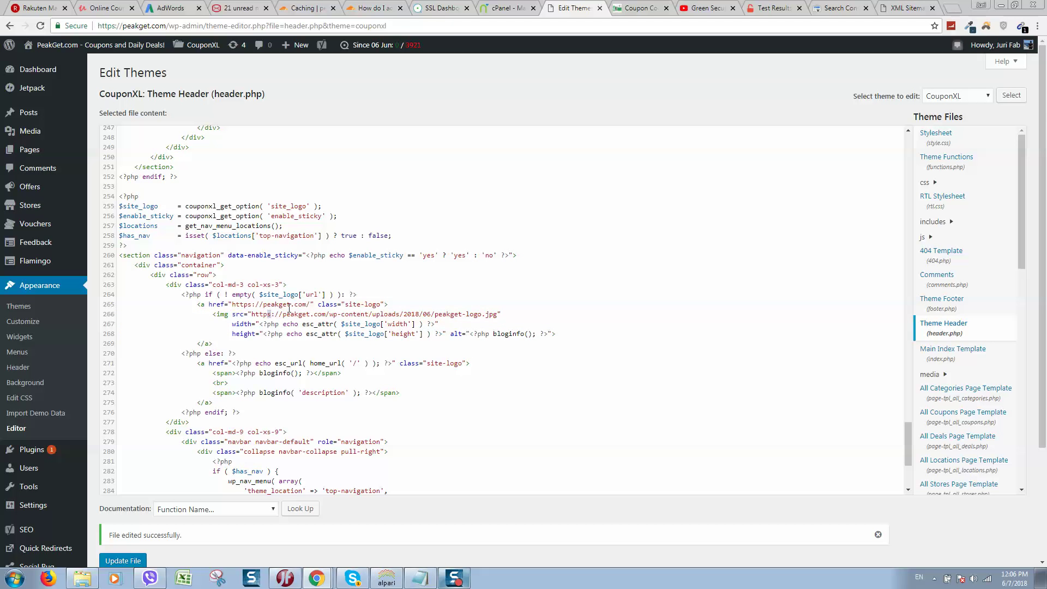
scroll(127, 490, "down", 2)
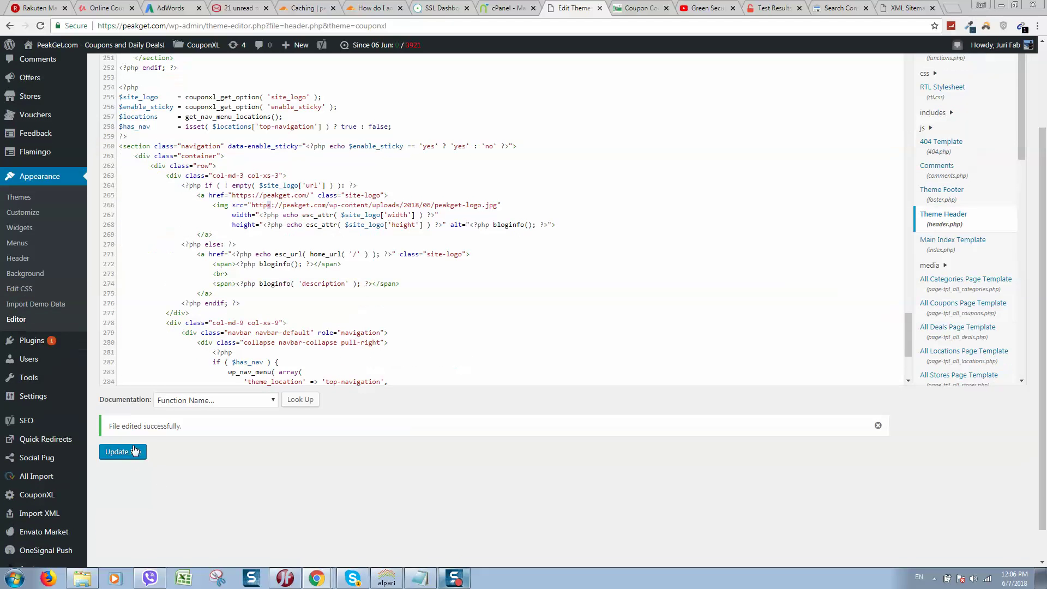
left_click(136, 457)
Step: Open the theme Customizer's Header > Logo settings for the site
mouse_move(94, 44)
right_click(54, 64)
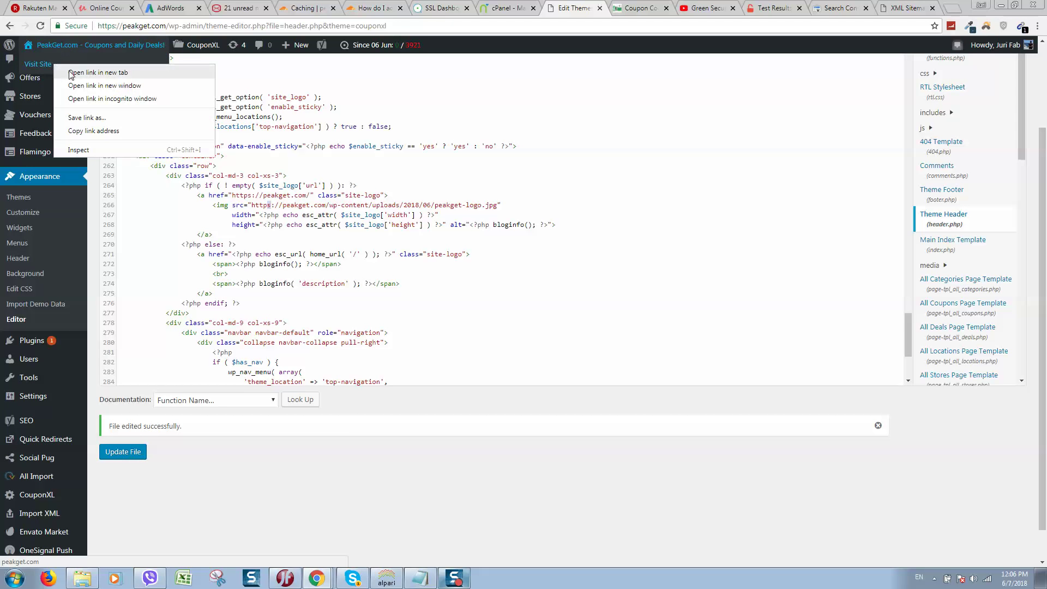
key("ctrl+Tab")
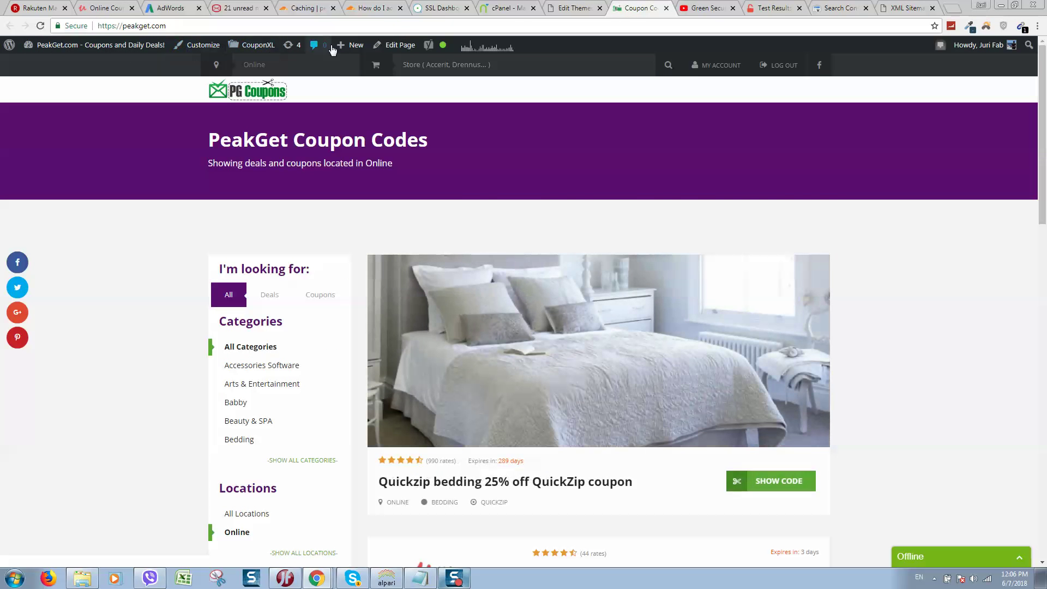
left_click(190, 47)
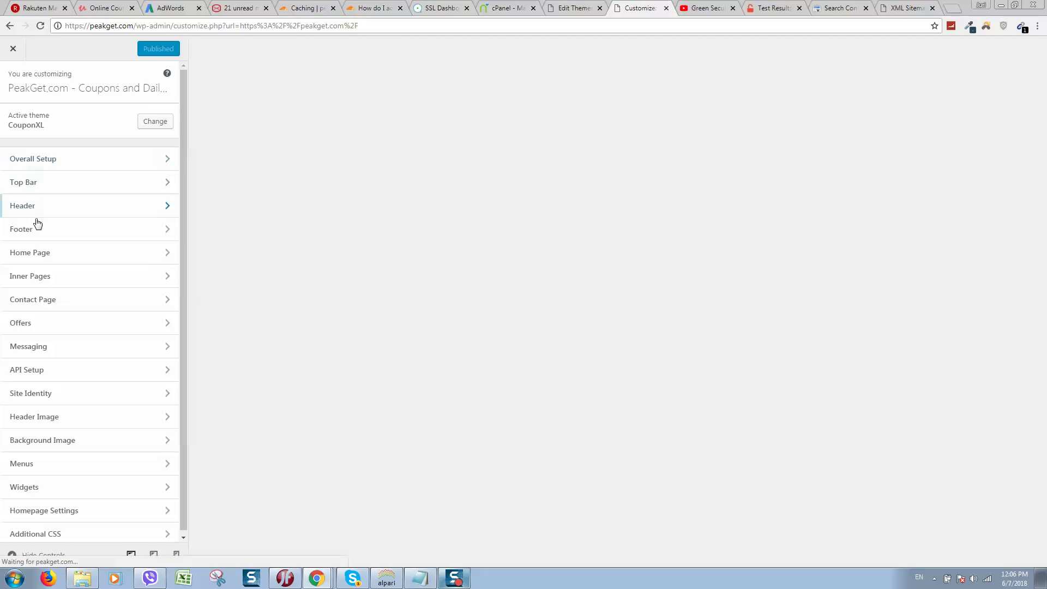
left_click(33, 208)
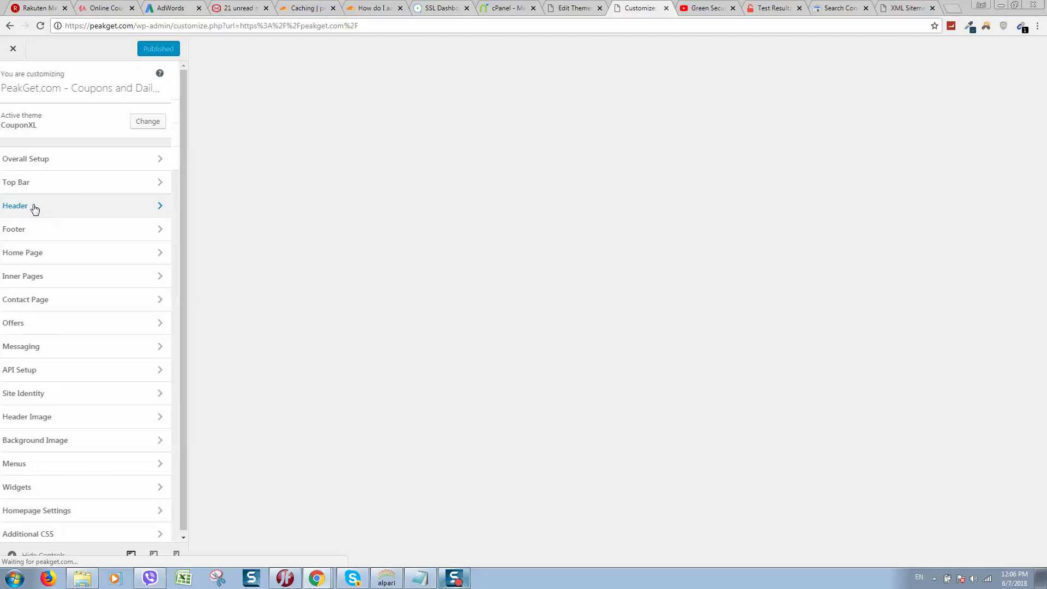
left_click(41, 109)
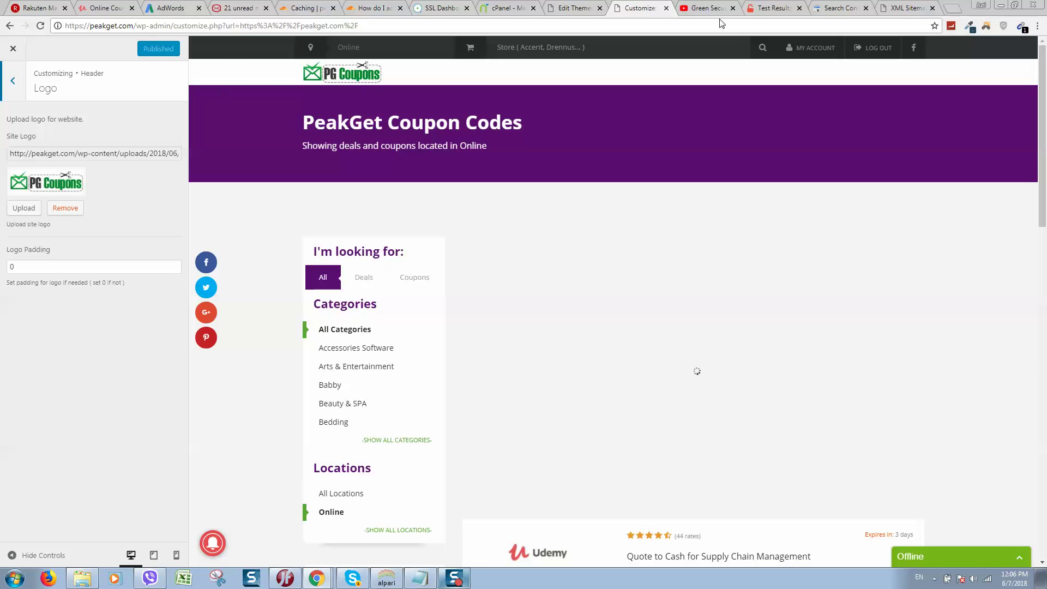
Step: Recheck the Why No Padlock results, close the Customizer and return to header.php
left_click(774, 8)
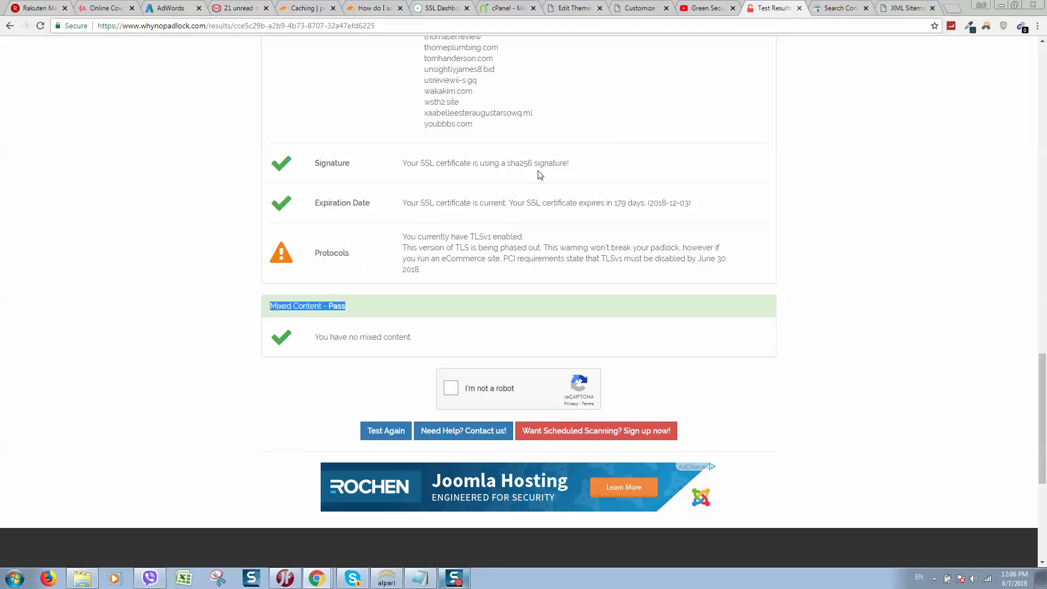
left_click(637, 8)
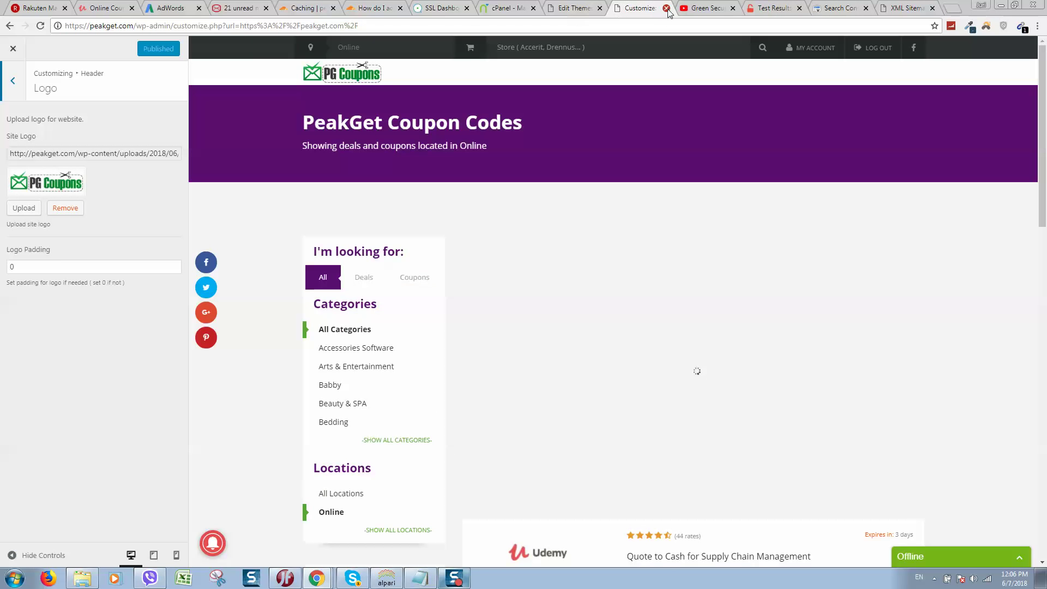
left_click(667, 8)
left_click(567, 9)
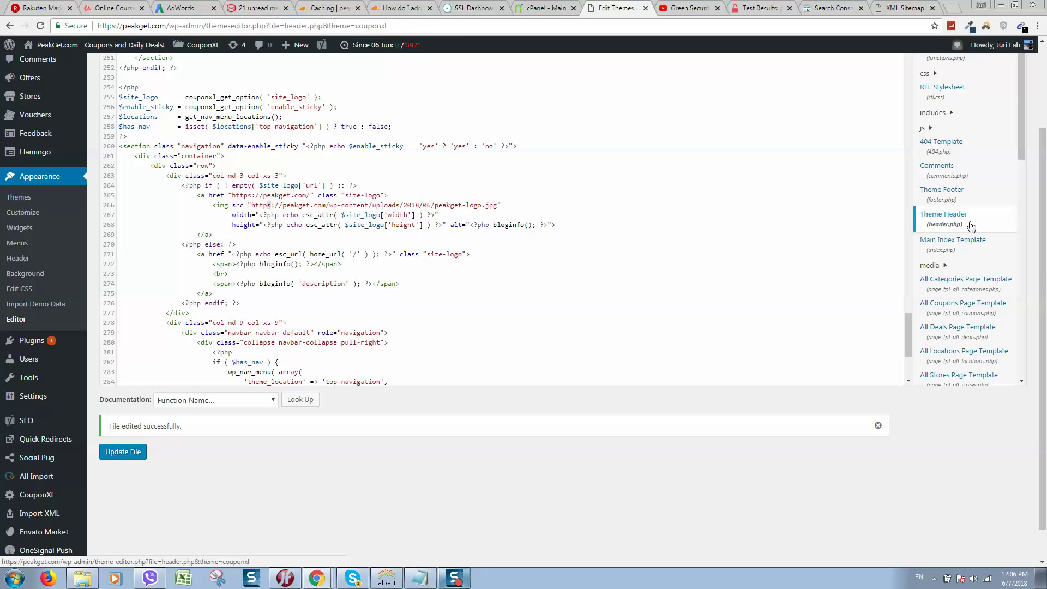
Step: Find and select the https logo img src on line 266, then visit the live site
scroll(965, 228, "up", 2)
scroll(263, 279, "down", 2)
left_click(213, 187)
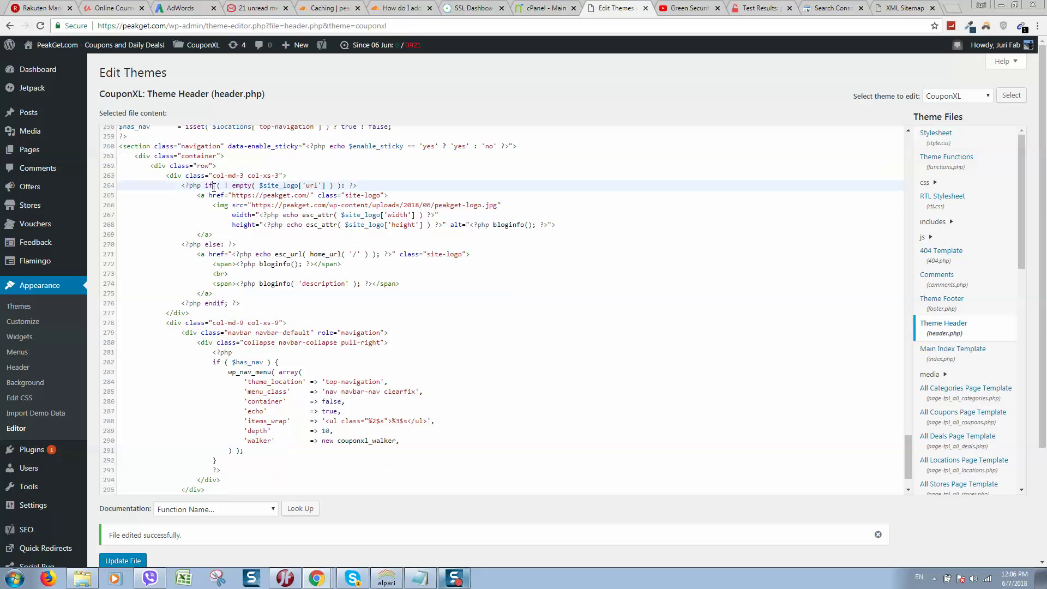
key("ctrl+f")
type("logo")
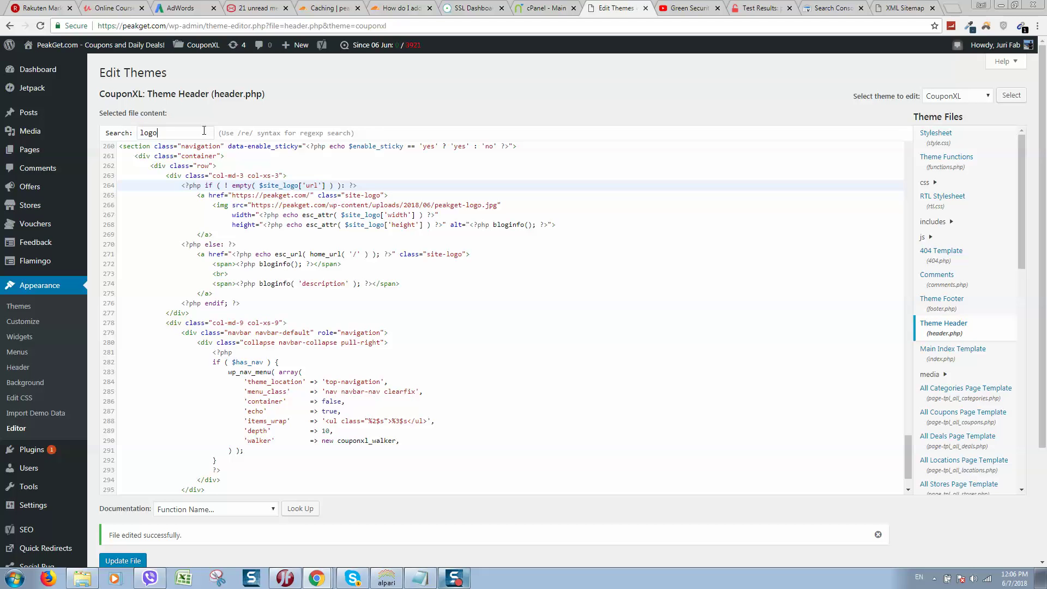
key("Return")
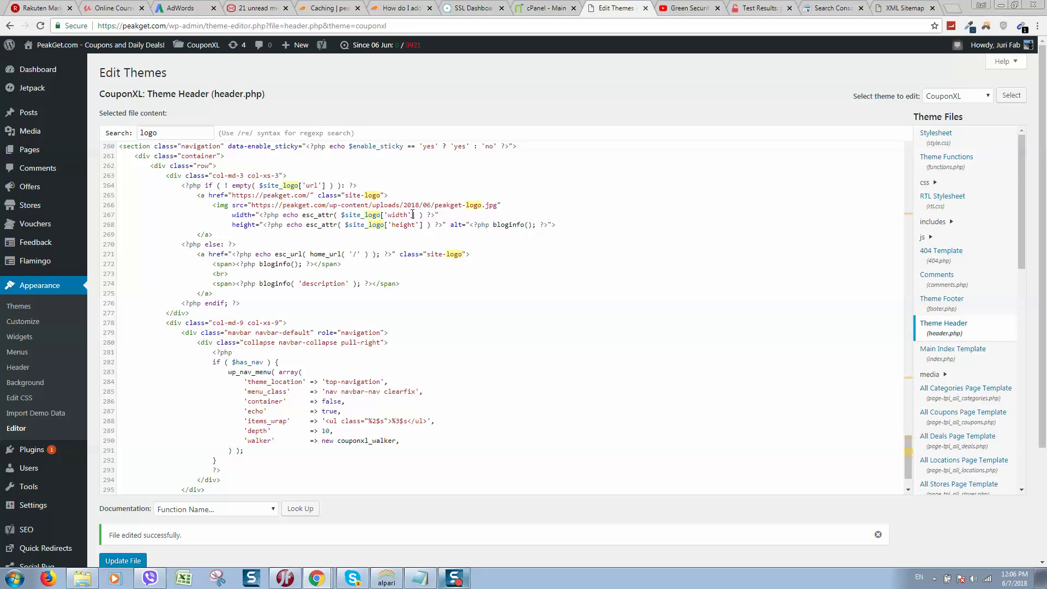
left_click(513, 202)
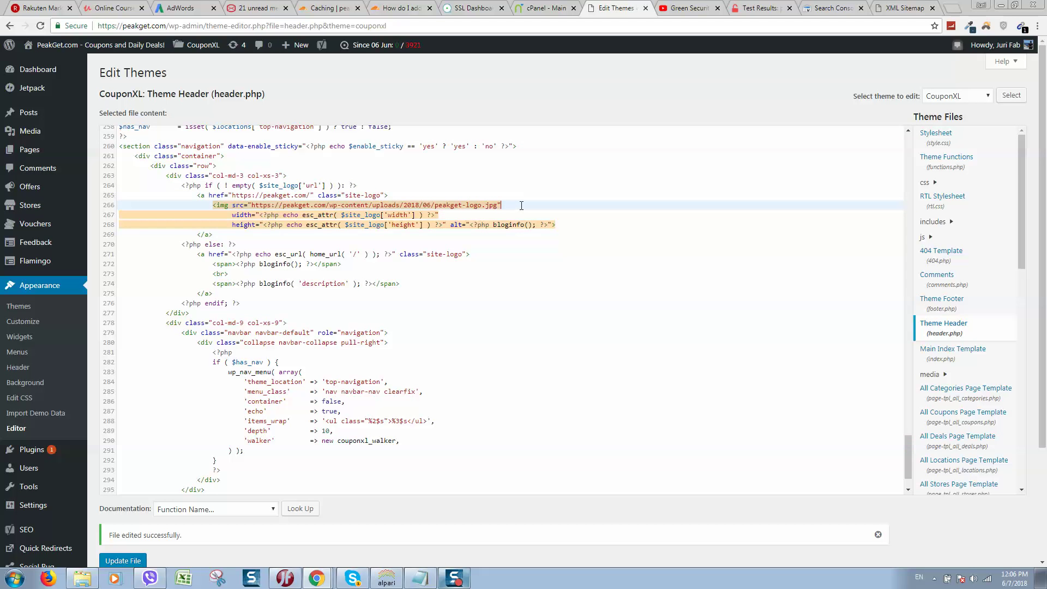
left_click_drag(522, 205, 219, 207)
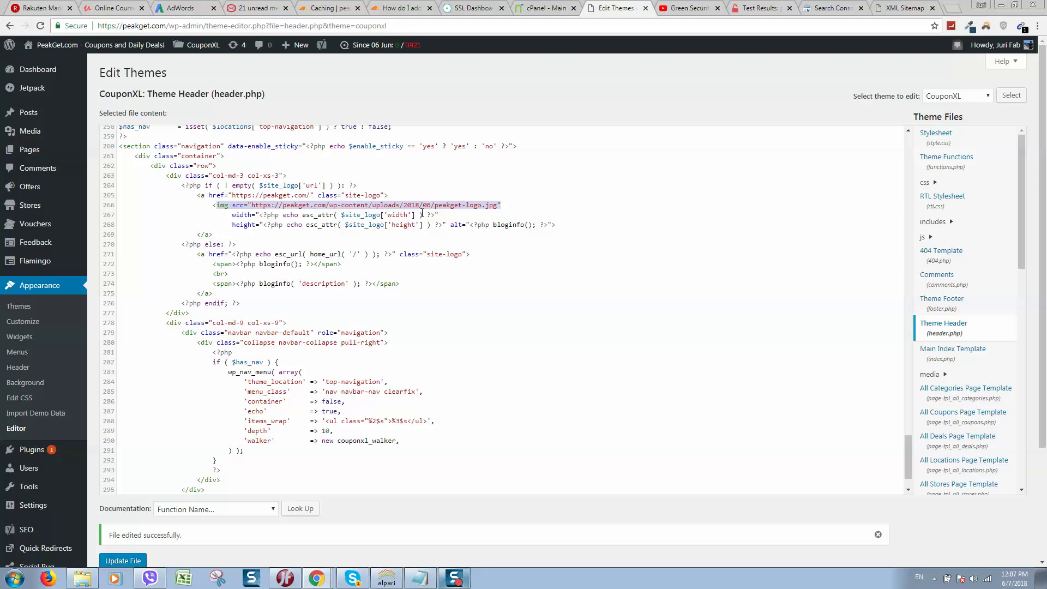
left_click(471, 206)
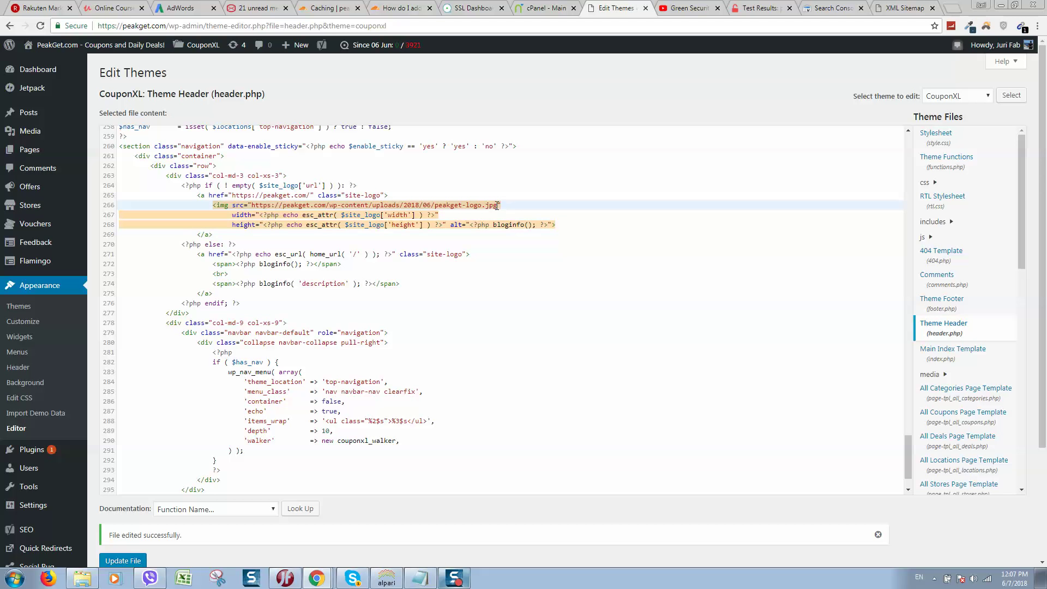
left_click_drag(496, 206, 217, 207)
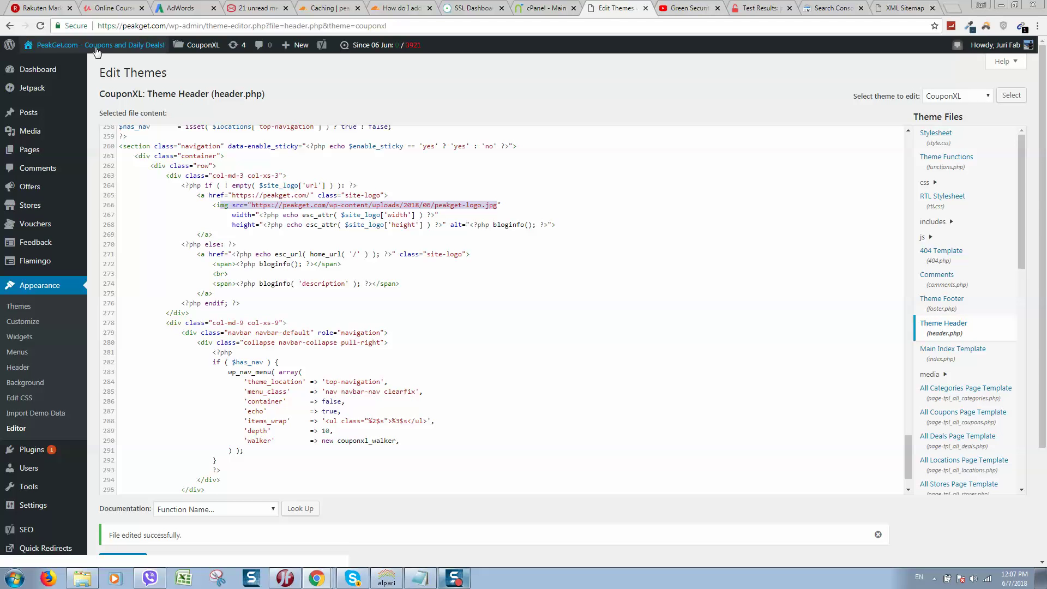
mouse_move(98, 45)
left_click(77, 66)
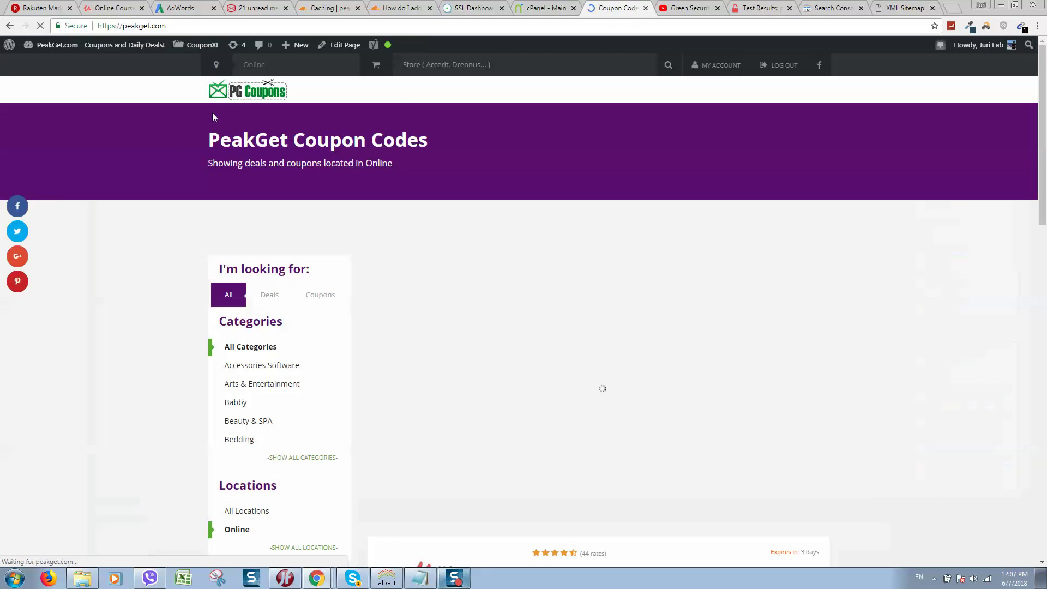
Step: Copy the header logo's image address and paste it into the address bar
right_click(240, 89)
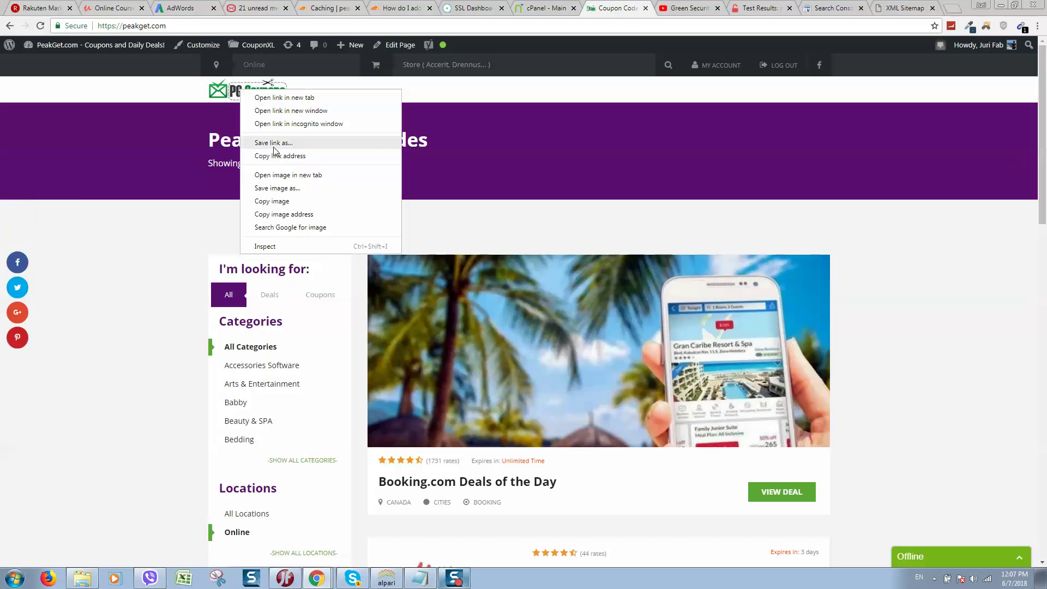
left_click(290, 214)
left_click(251, 25)
right_click(251, 26)
left_click(287, 85)
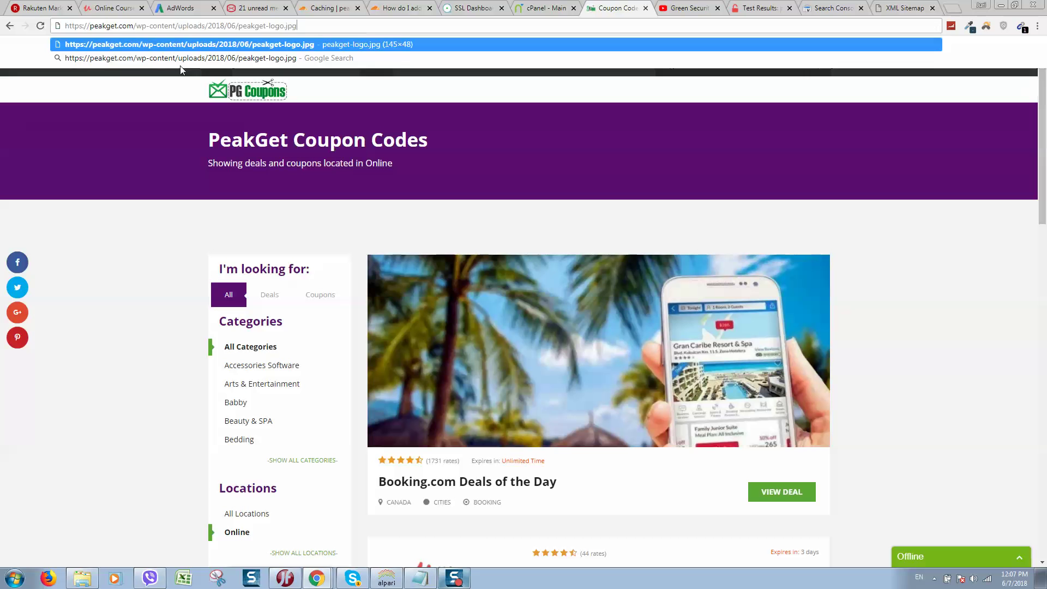
left_click(182, 272)
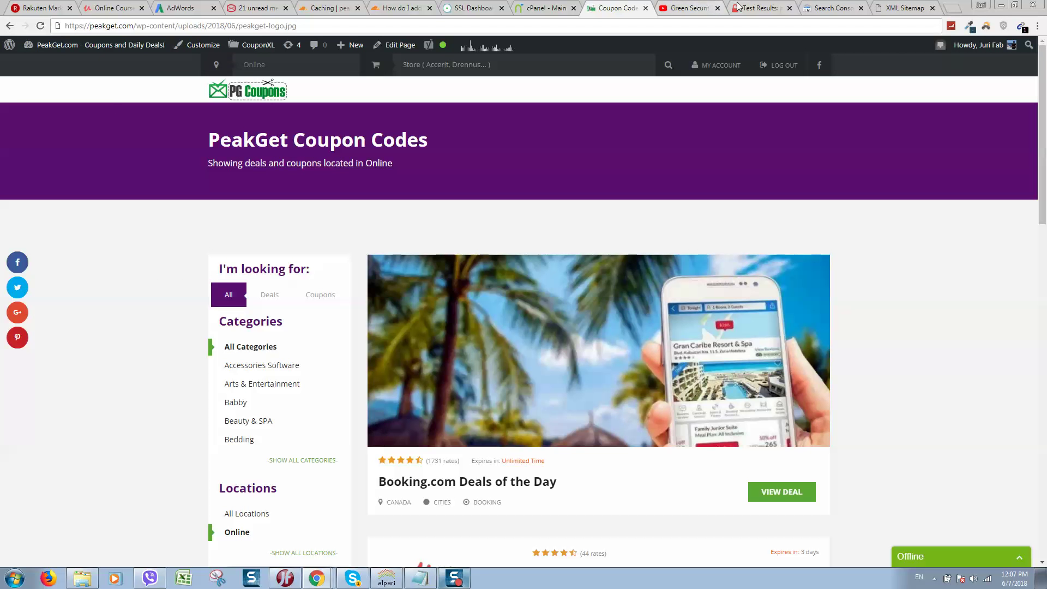
Step: Return to the Why No Padlock results and scroll to the top
left_click(753, 7)
scroll(435, 250, "up", 10)
scroll(398, 252, "up", 10)
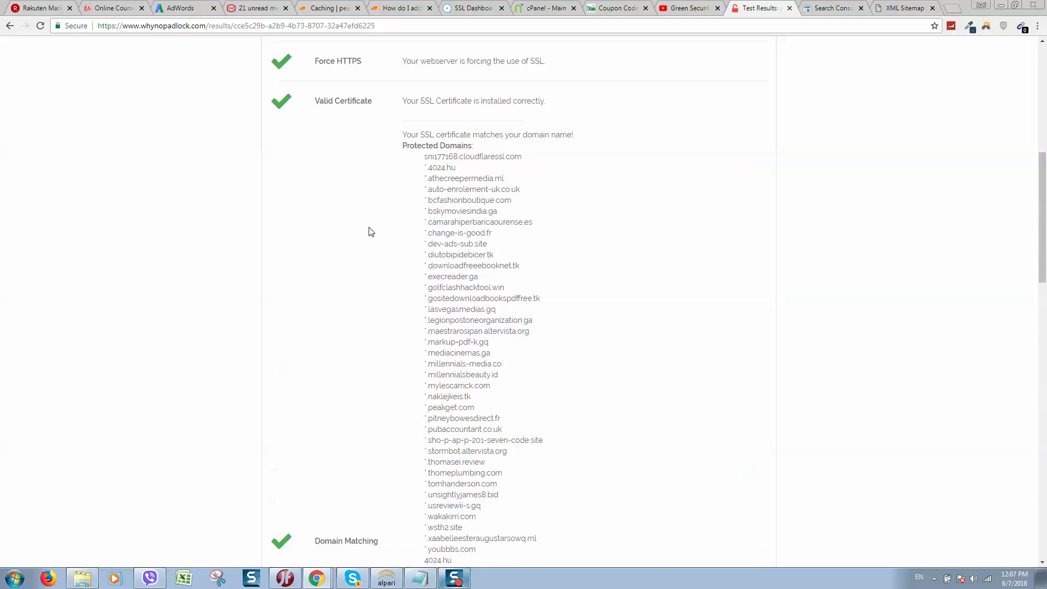
scroll(367, 231, "up", 8)
scroll(379, 204, "up", 5)
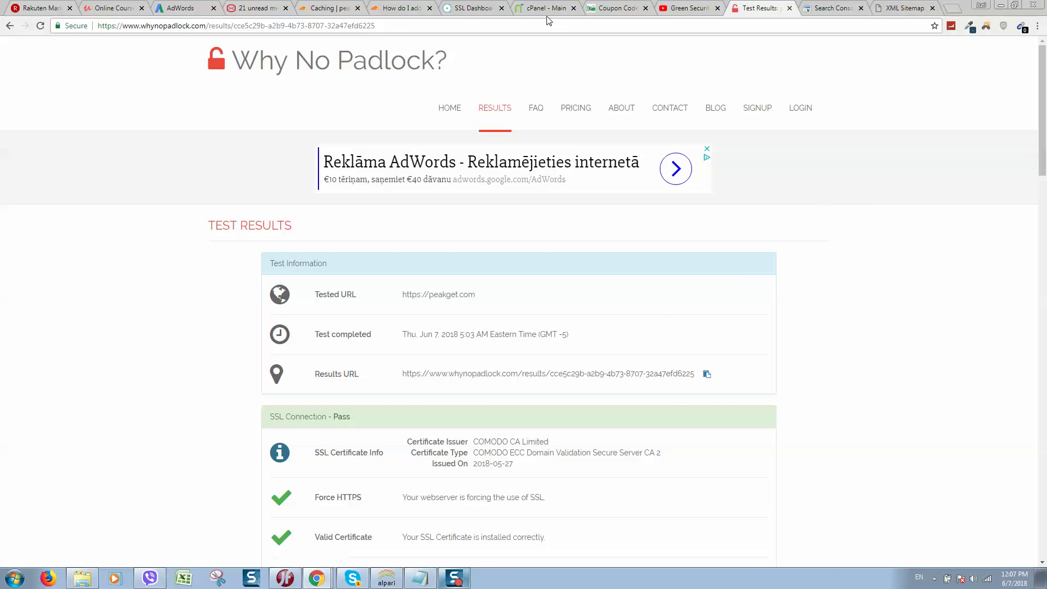
Step: Close the green padlock video, review the CleanTalk SSL dashboard and revisit the PeakGet homepage
left_click(677, 12)
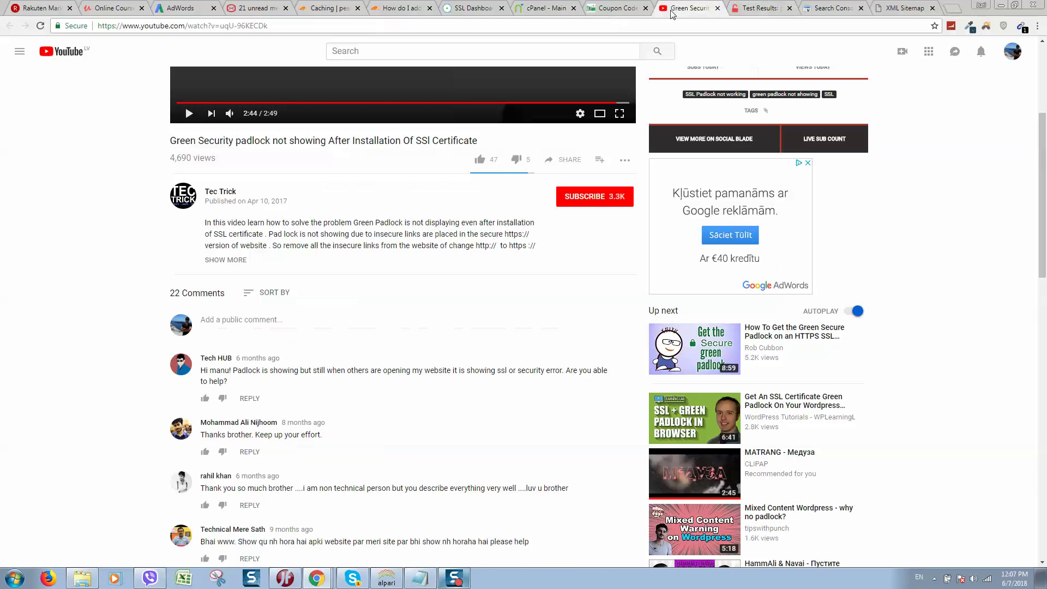
left_click(718, 8)
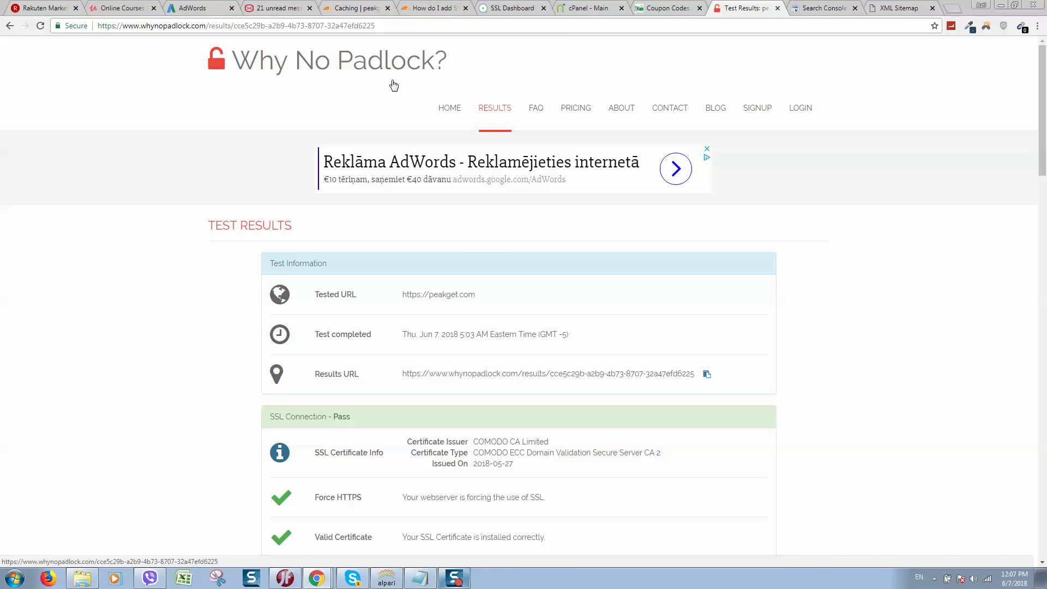
left_click(518, 10)
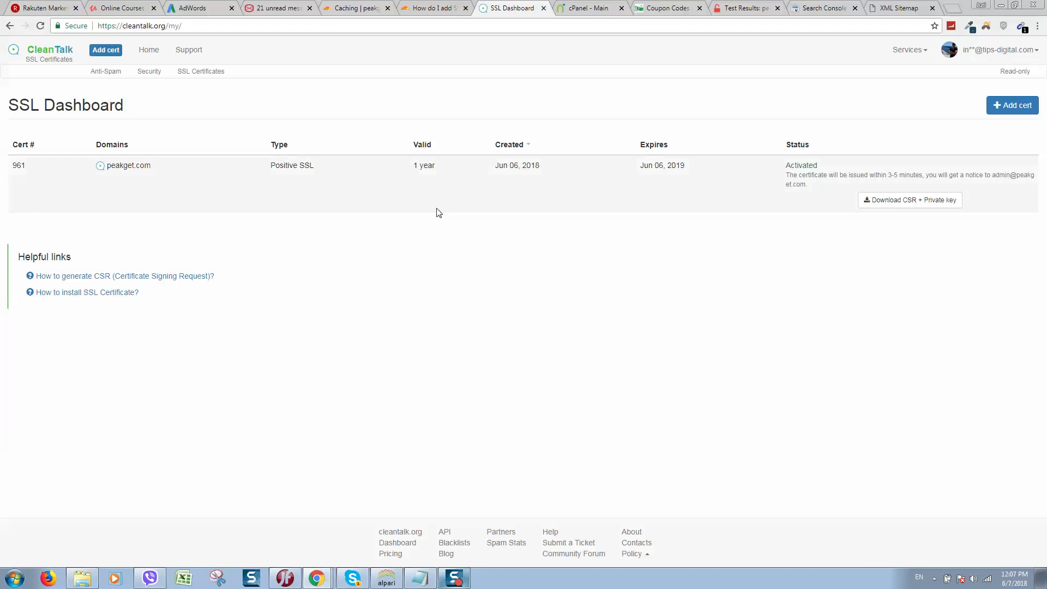
left_click(662, 8)
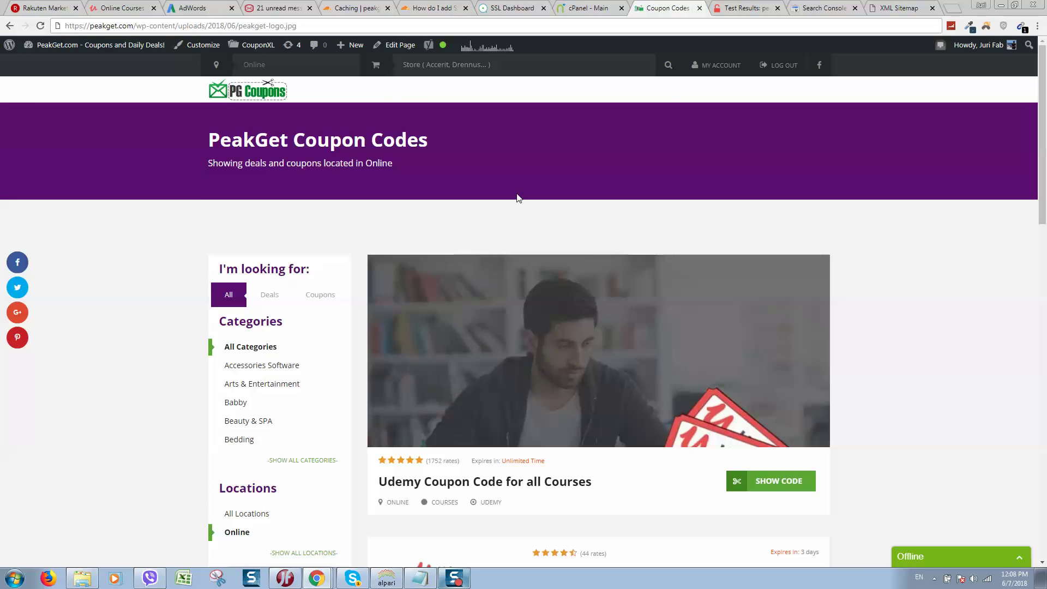
scroll(489, 101, "down", 1)
scroll(738, 128, "up", 1)
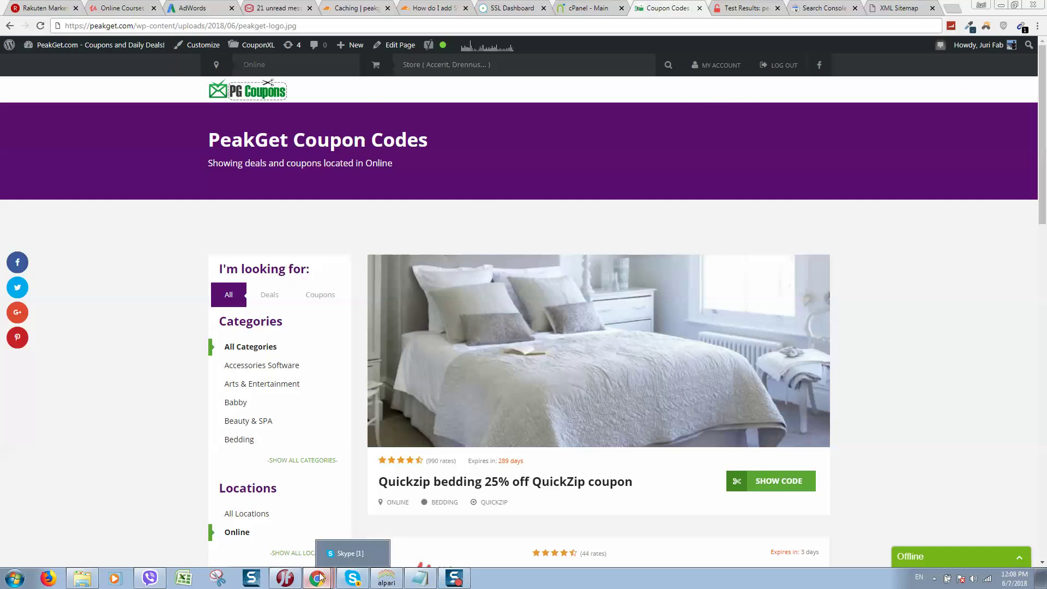
key("alt+Tab")
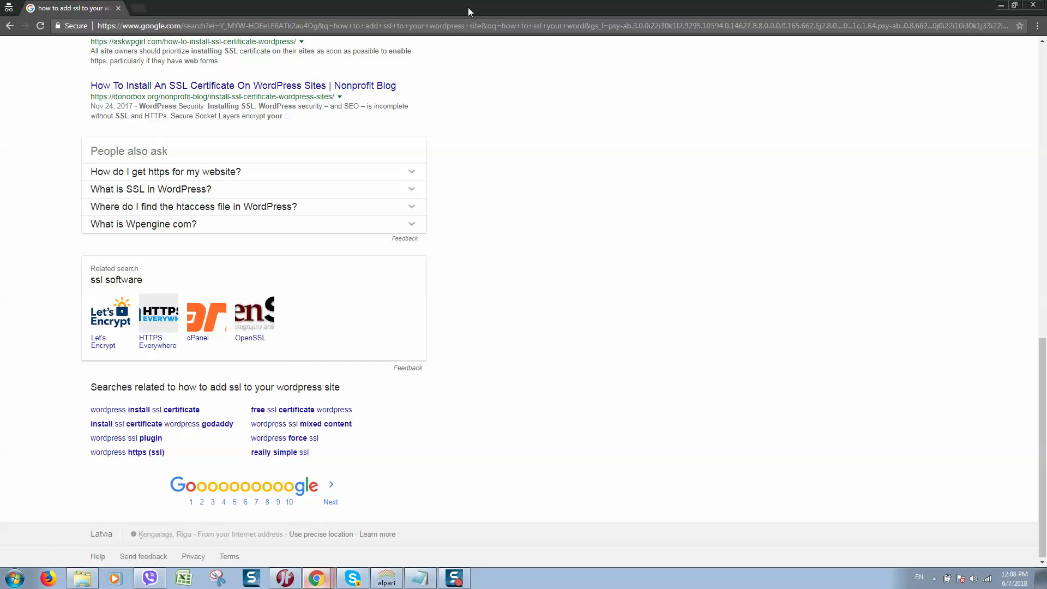
Step: Bring up the incognito peakget.com window and check its Secure connection and certificate details
left_click(1033, 5)
mouse_move(316, 578)
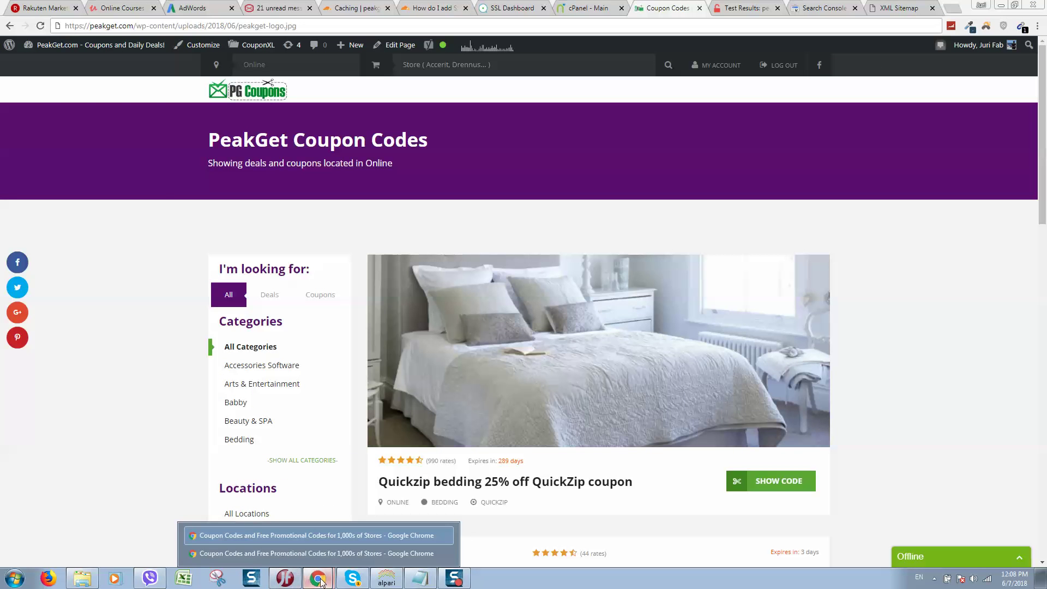
left_click(316, 554)
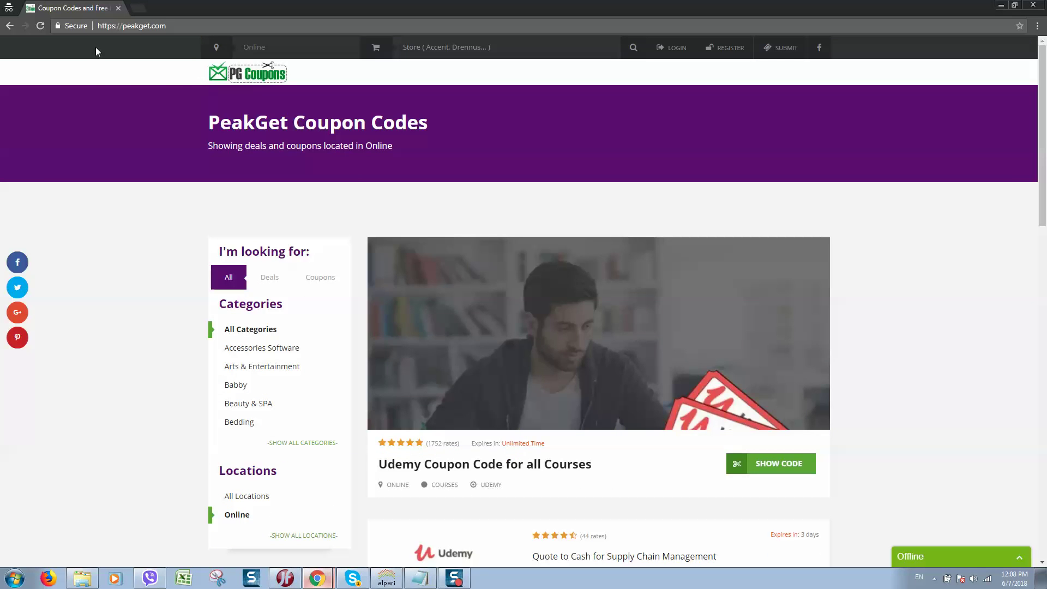
left_click(64, 26)
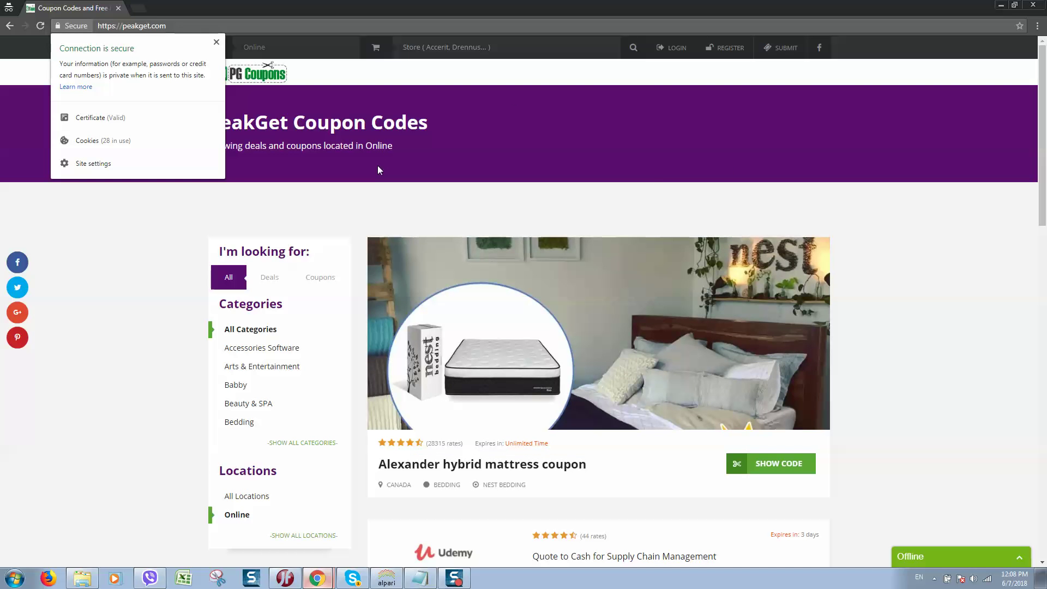
left_click(405, 349)
mouse_move(444, 375)
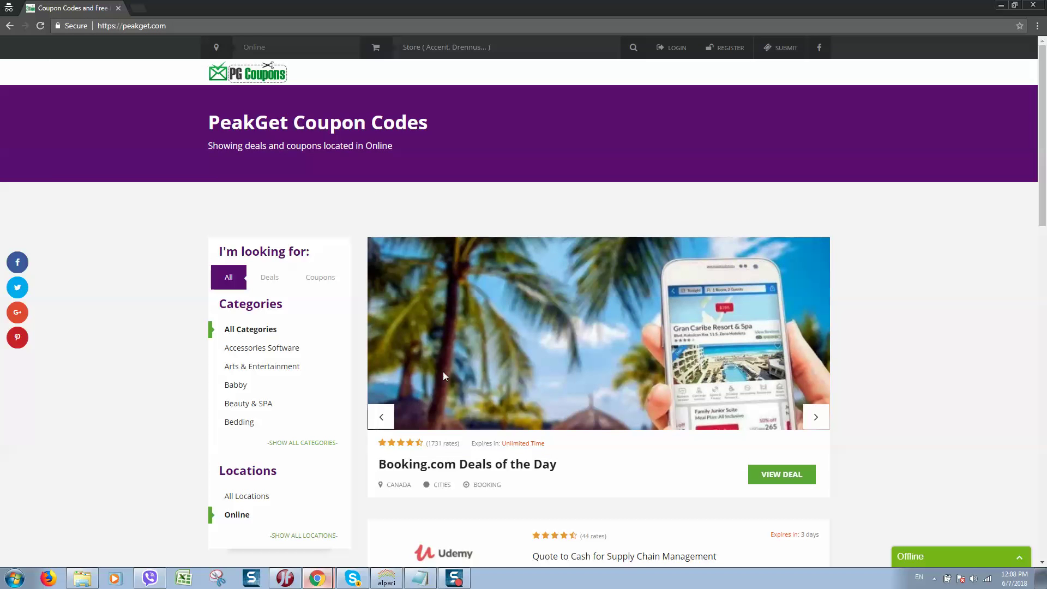